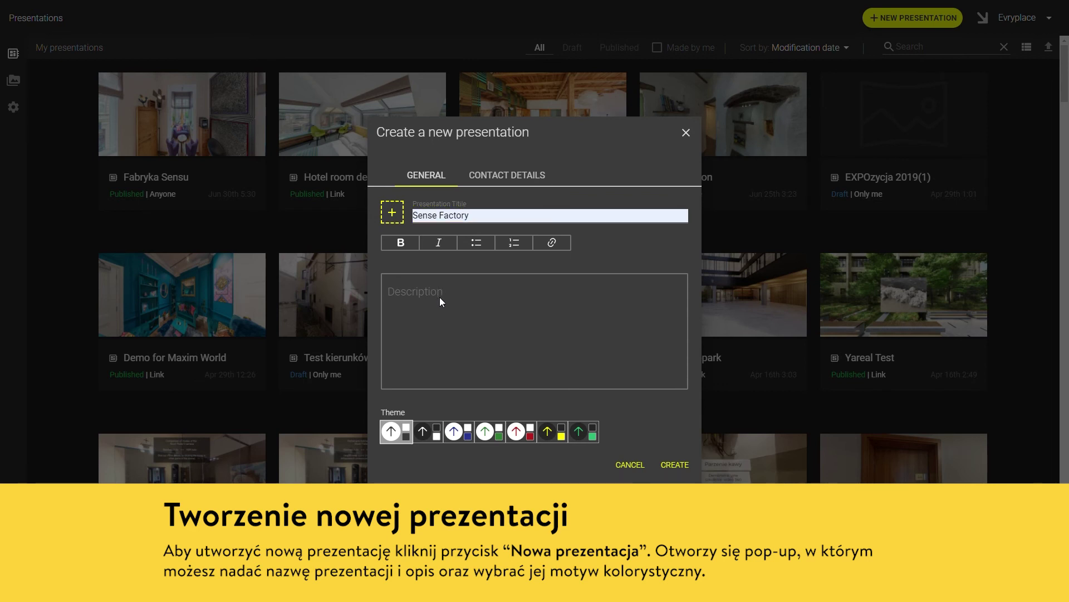
Describe the presentation as 'Presentation of classic interior.', choose the dark theme, and create it
text(Presentation of classic interior.)
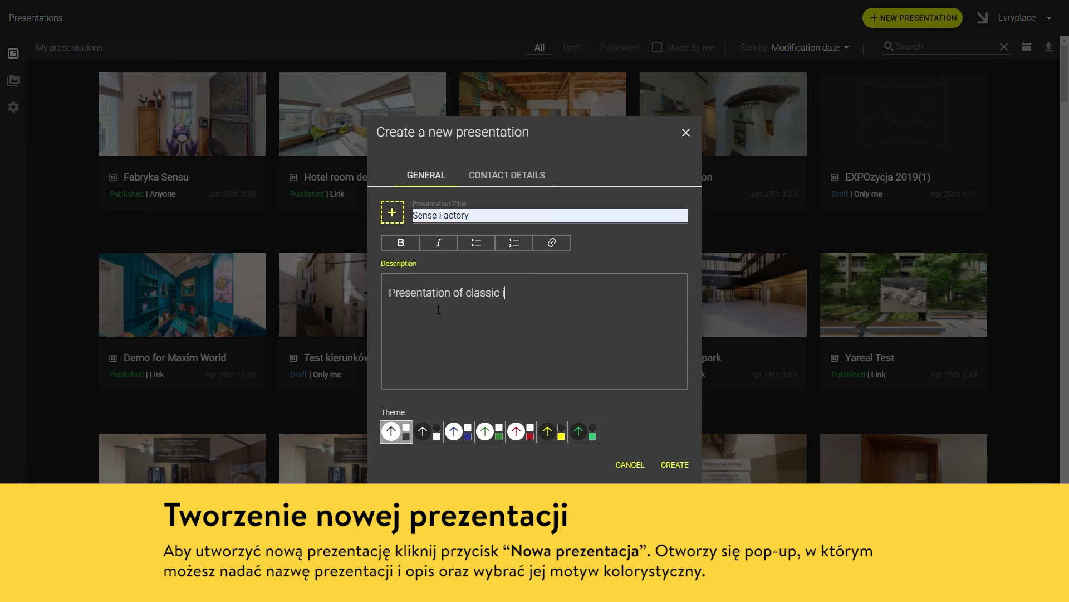
click(426, 432)
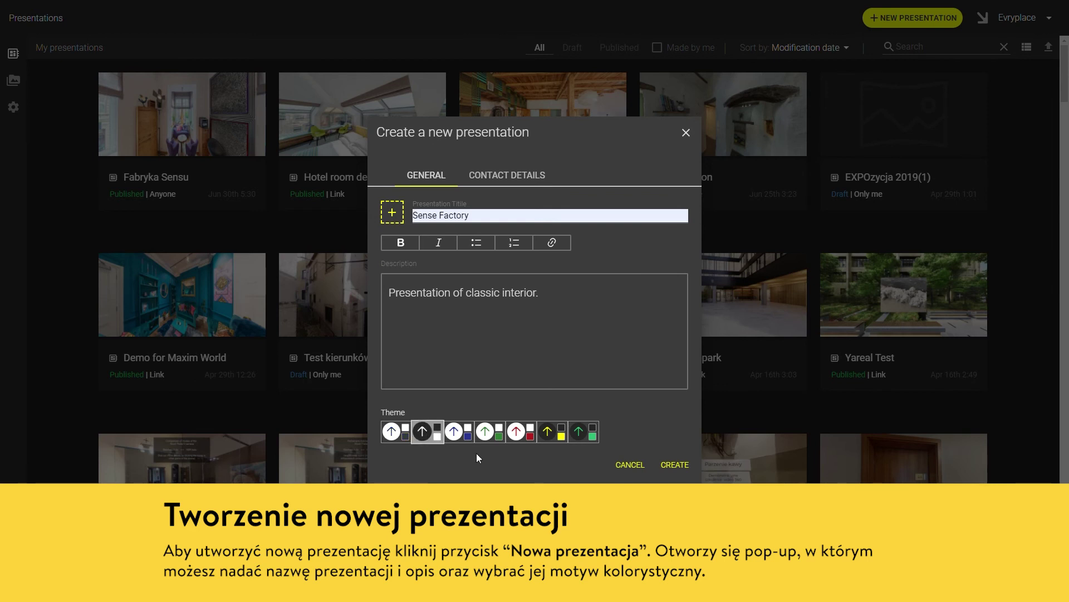
click(401, 440)
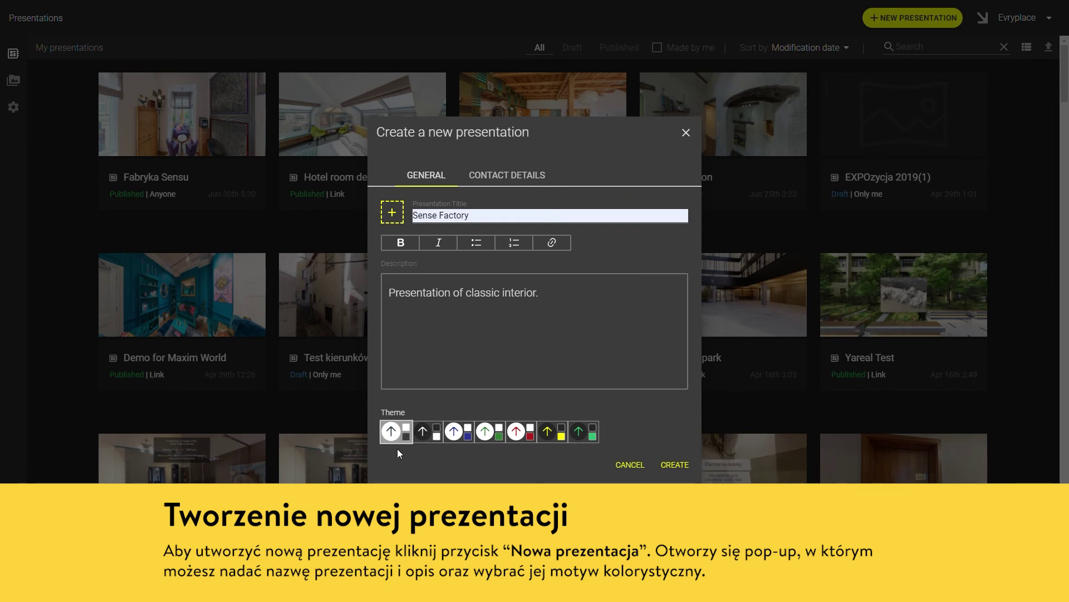
click(429, 436)
click(675, 465)
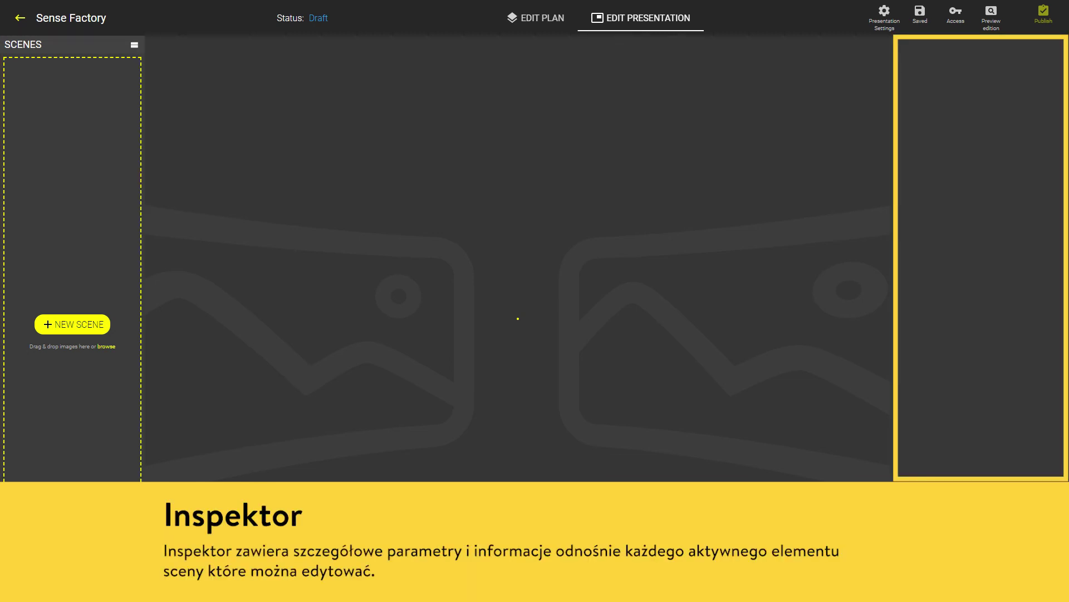
Start a new scene and upload all nine 360° pictures, 01R through 09R, as files
click(95, 325)
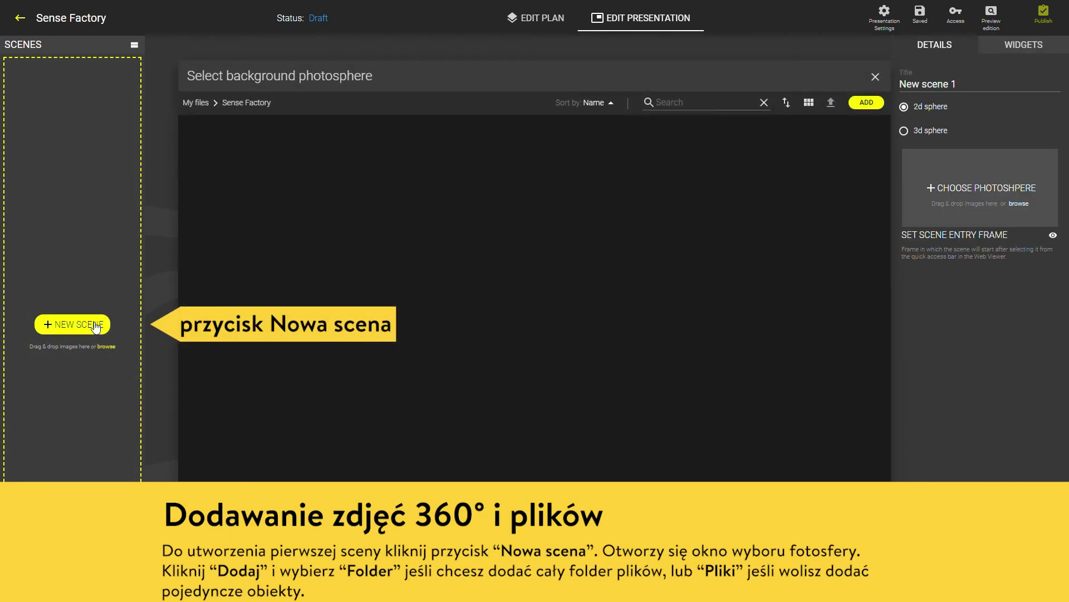
click(866, 103)
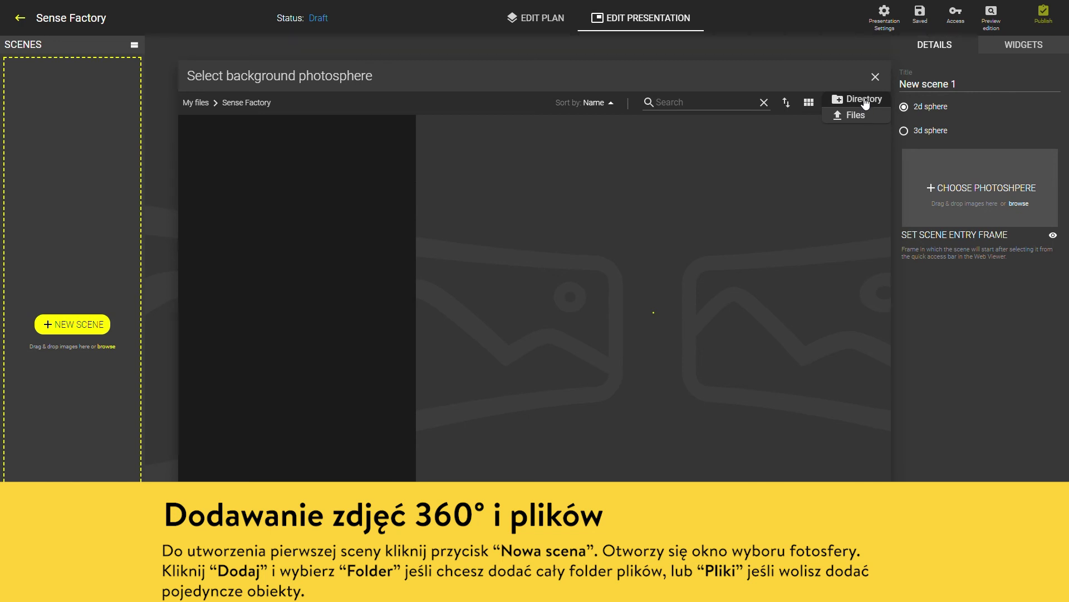
click(862, 117)
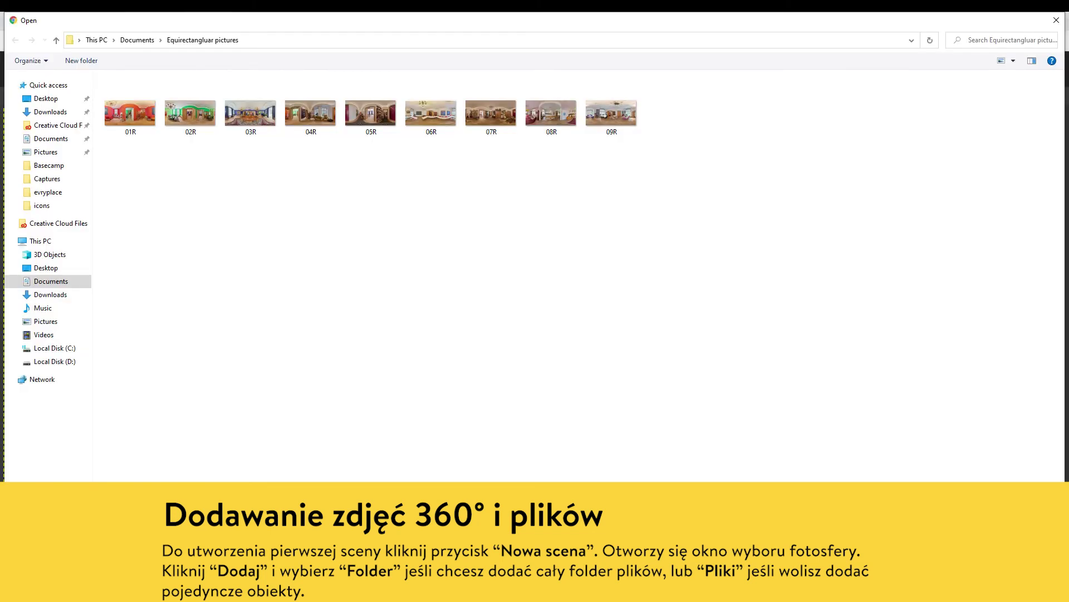
key(ctrl+a)
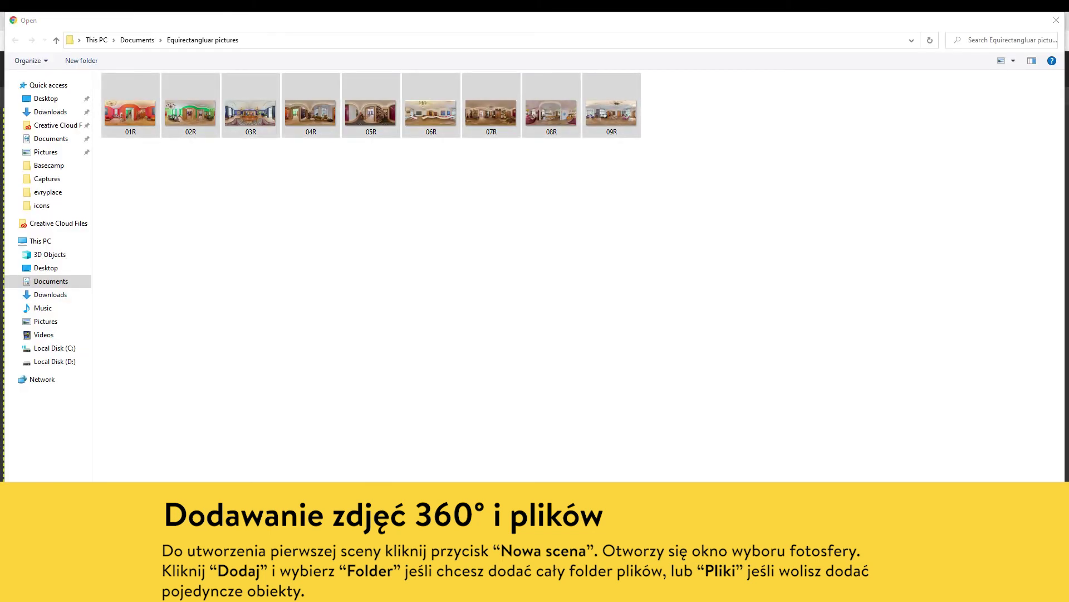
key(Return)
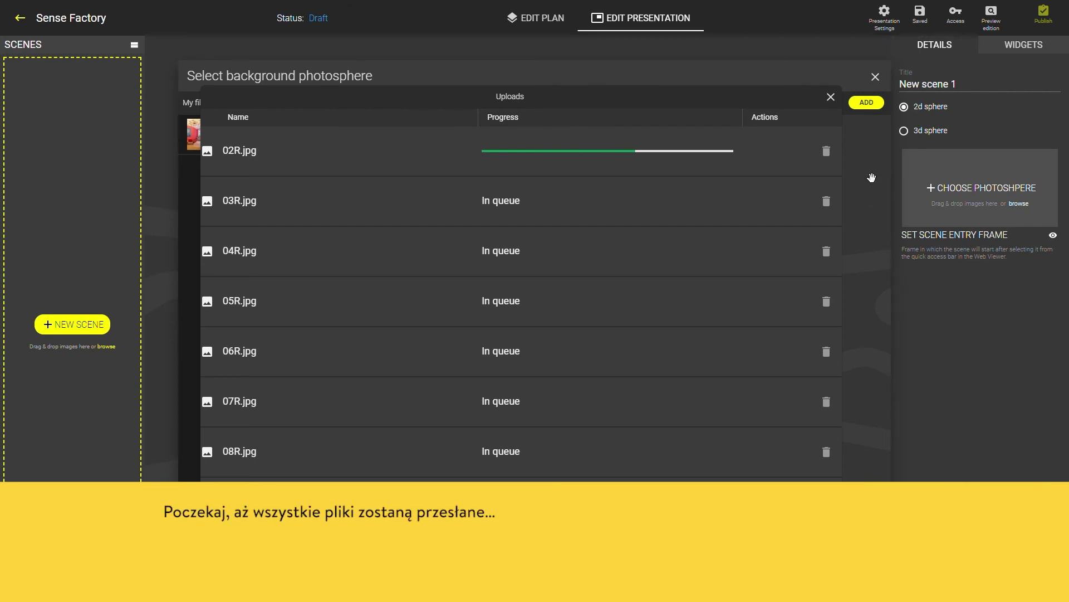
Preview the red-room photo 01R(1).jpg and set it as the first scene's background
click(830, 97)
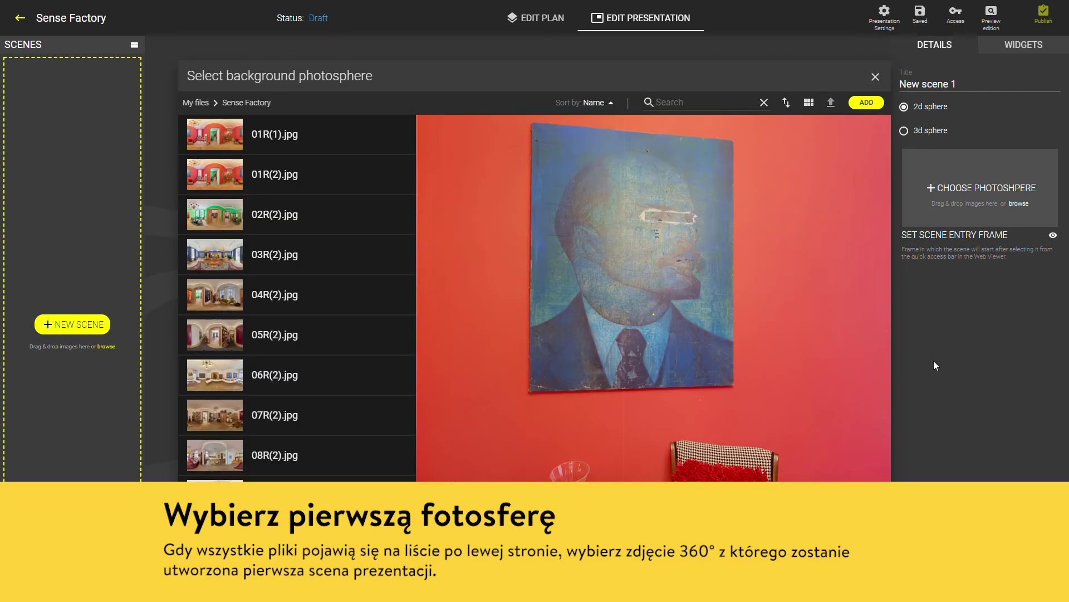
click(357, 149)
drag(790, 353, 524, 341)
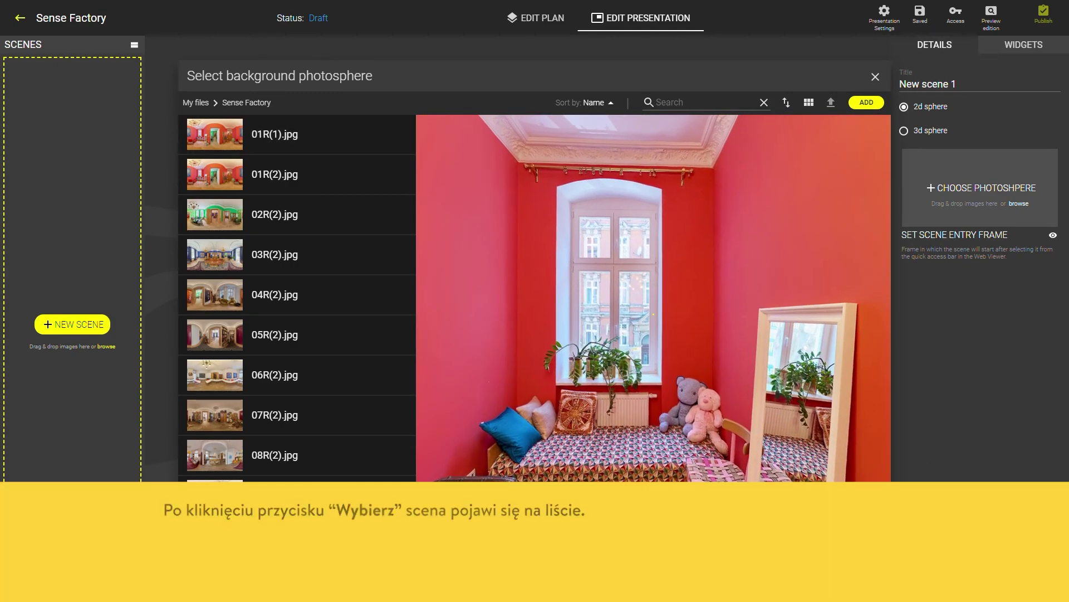
click(868, 529)
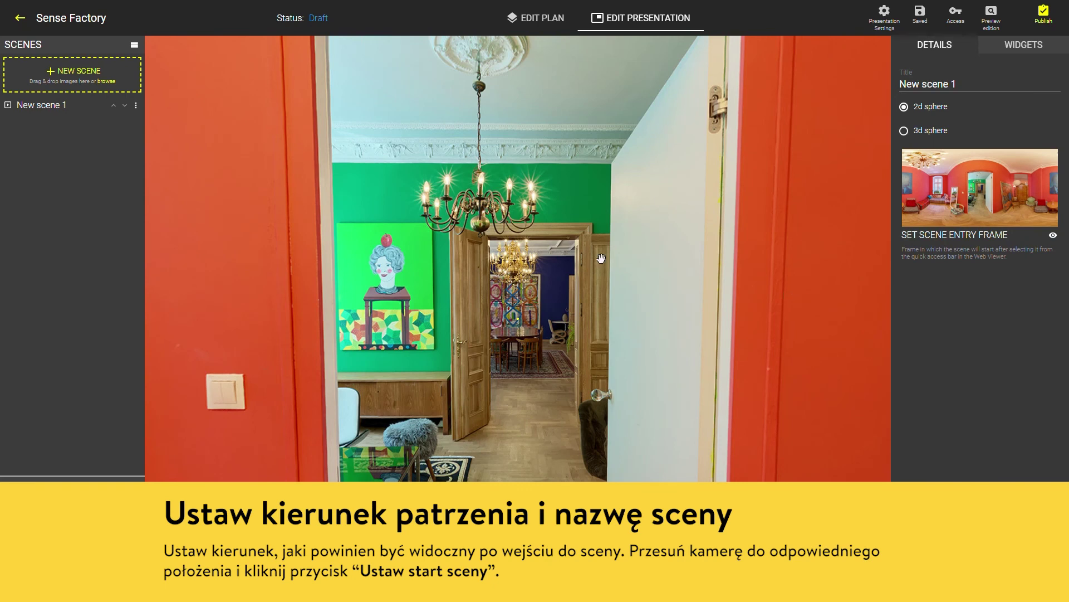
Face the view toward the window and teddy bears and retitle the scene 'Small Moscow'
drag(369, 365, 343, 363)
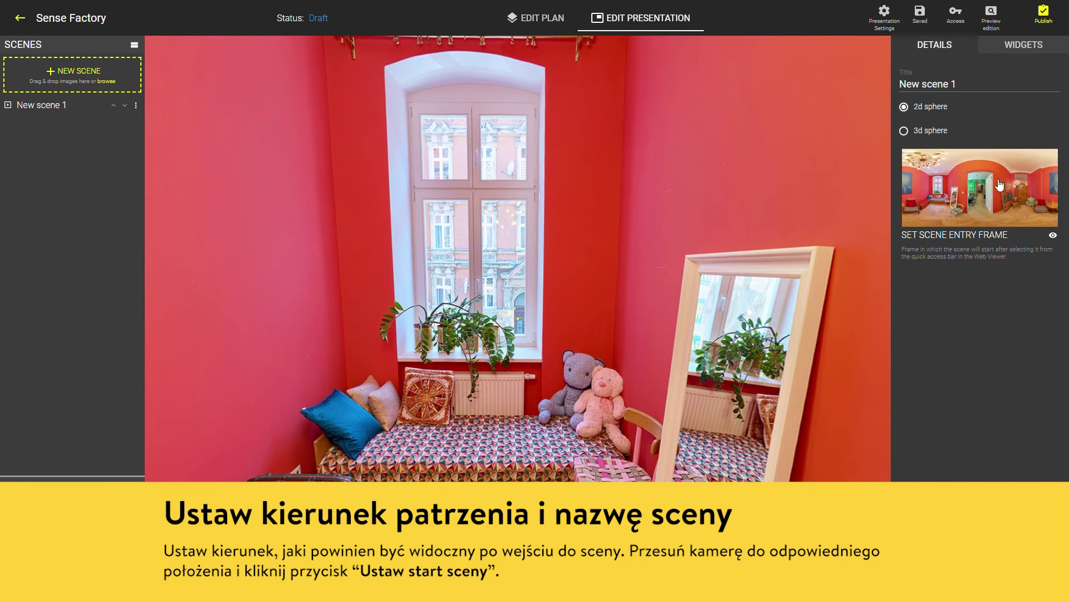
click(918, 89)
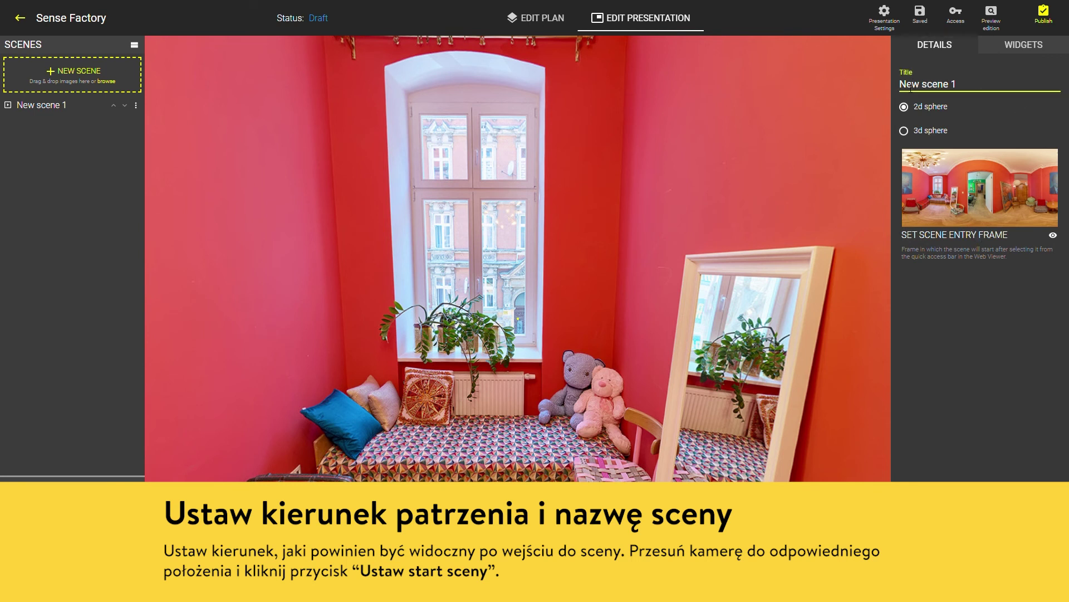
key(ctrl+a)
text(Small Moscow)
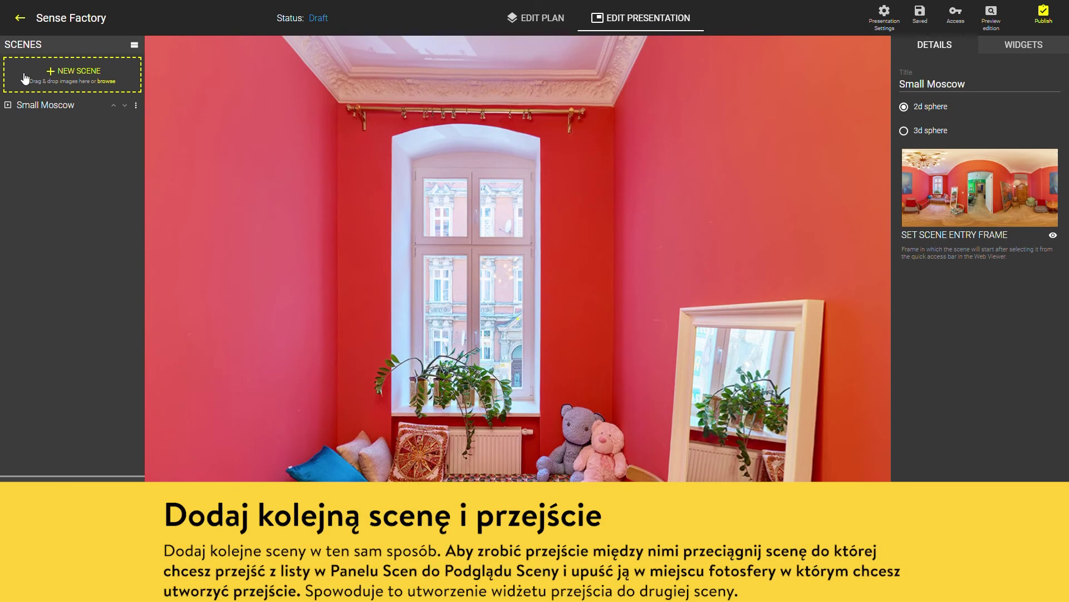
Add New scene 2 using the jungle-mural photo 02R(2).jpg as its background
click(25, 78)
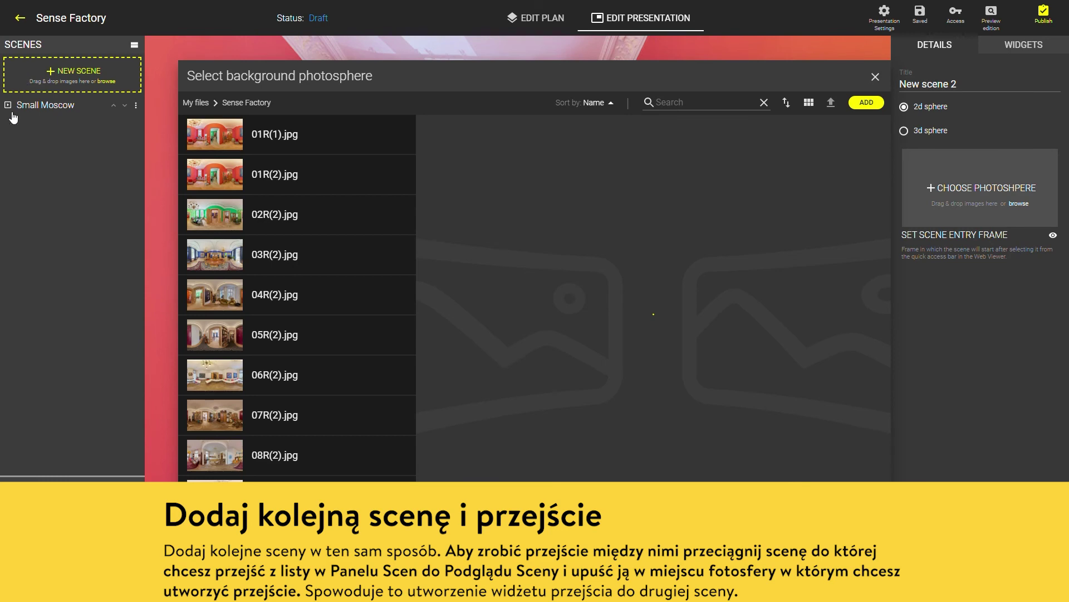
click(299, 218)
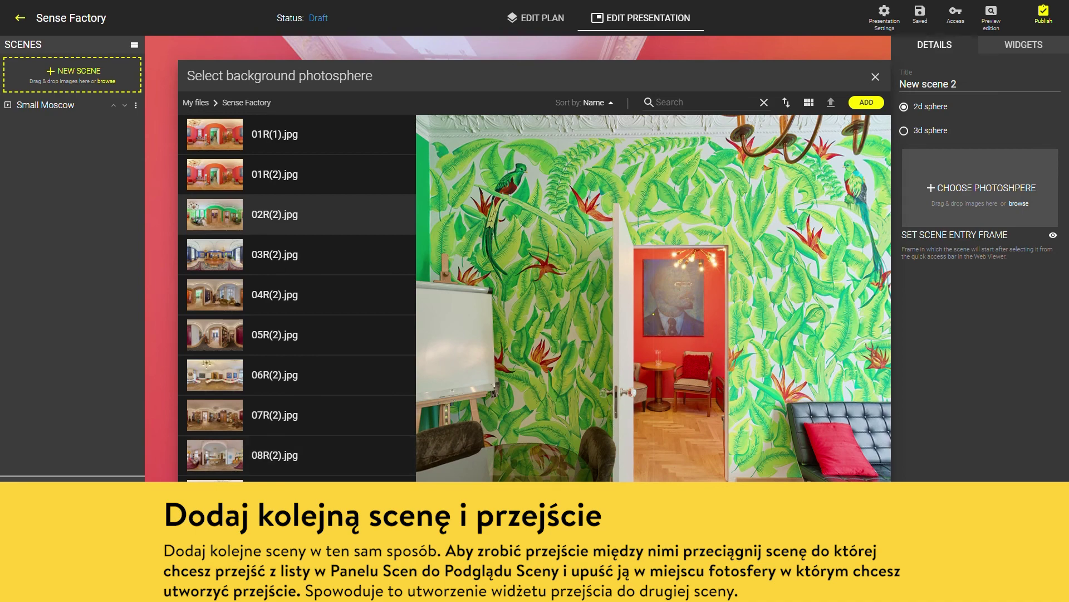
click(866, 102)
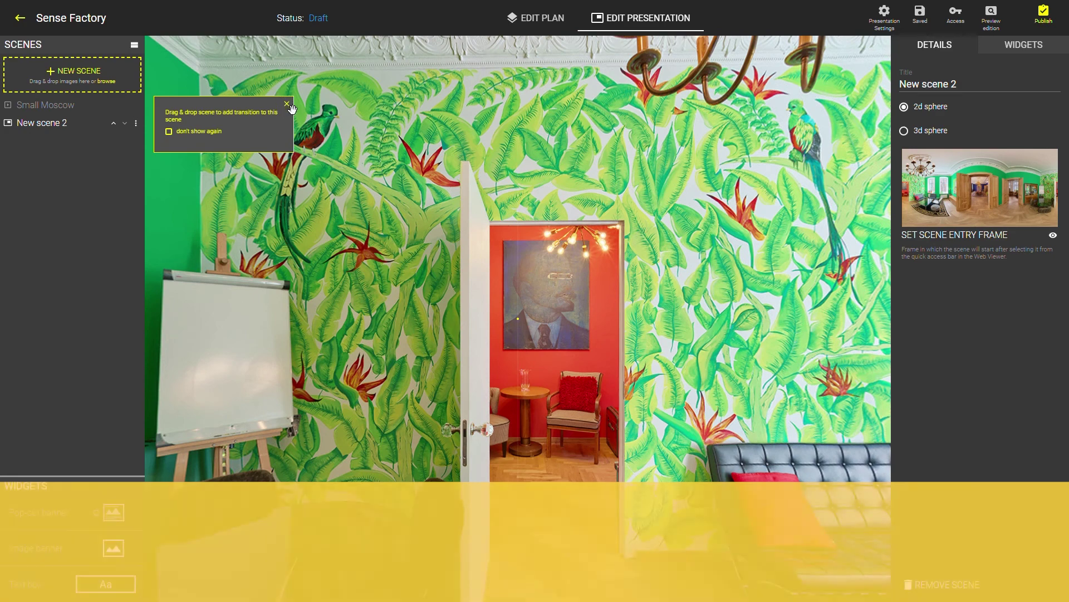
Place a Small Moscow transition by the door, then reopen Small Moscow facing its doorway
click(287, 104)
drag(43, 106, 500, 344)
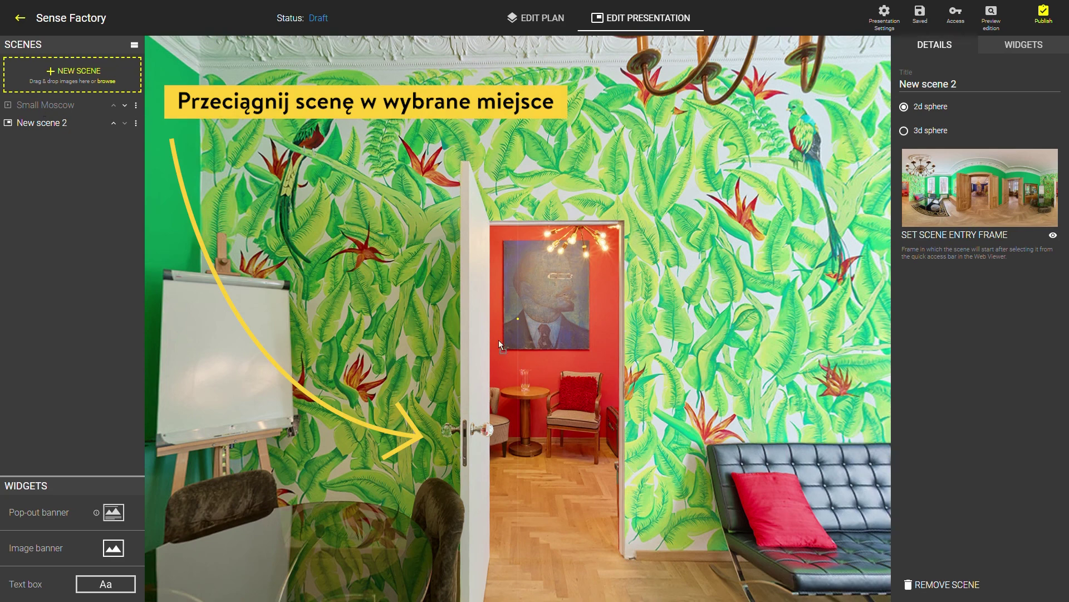
drag(550, 526, 548, 525)
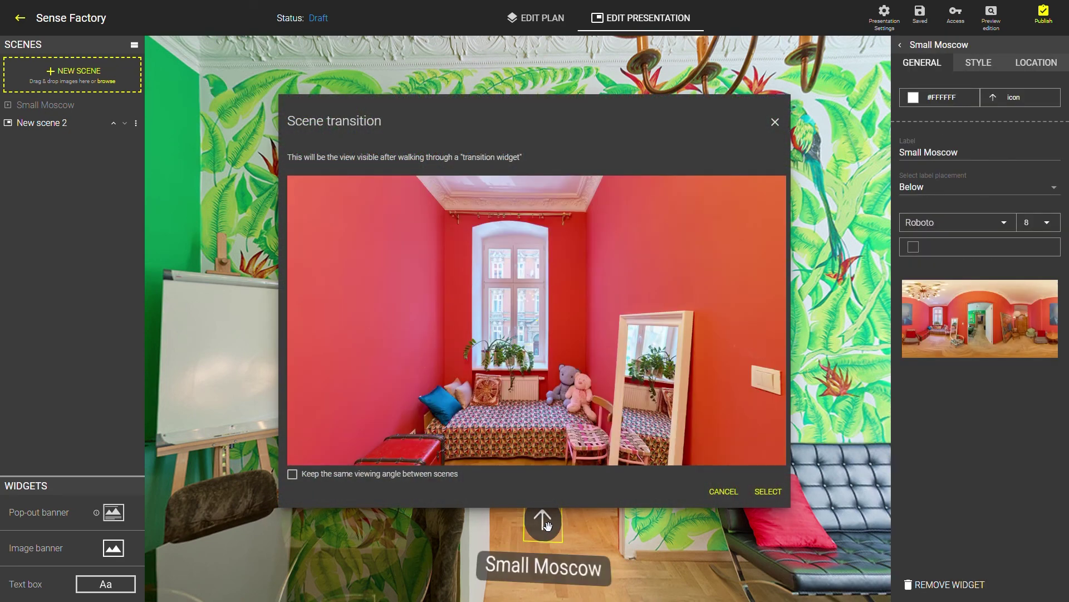
click(769, 491)
click(44, 104)
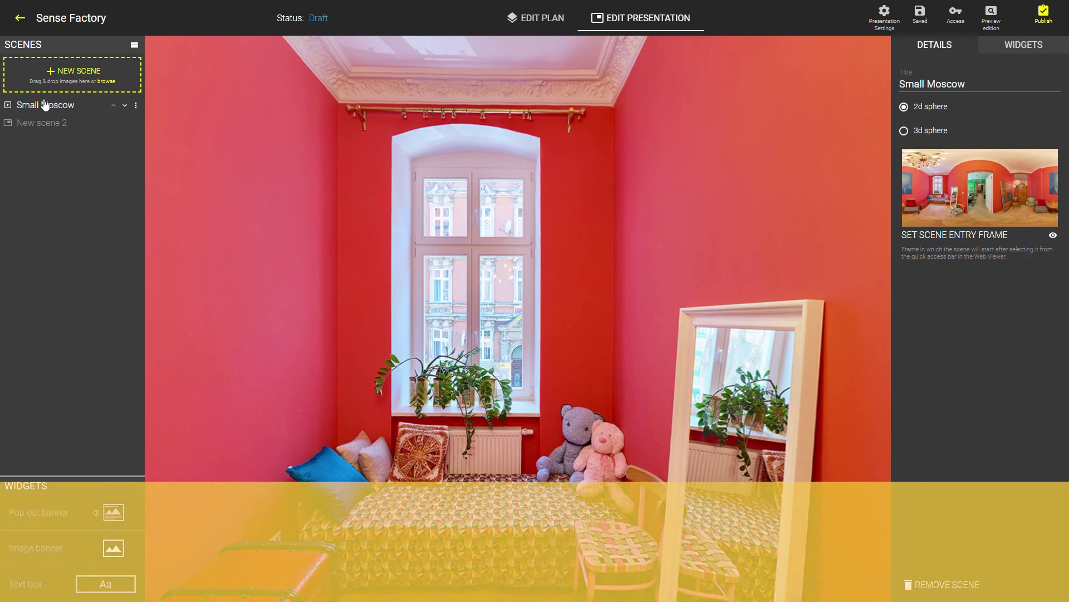
drag(769, 345, 407, 275)
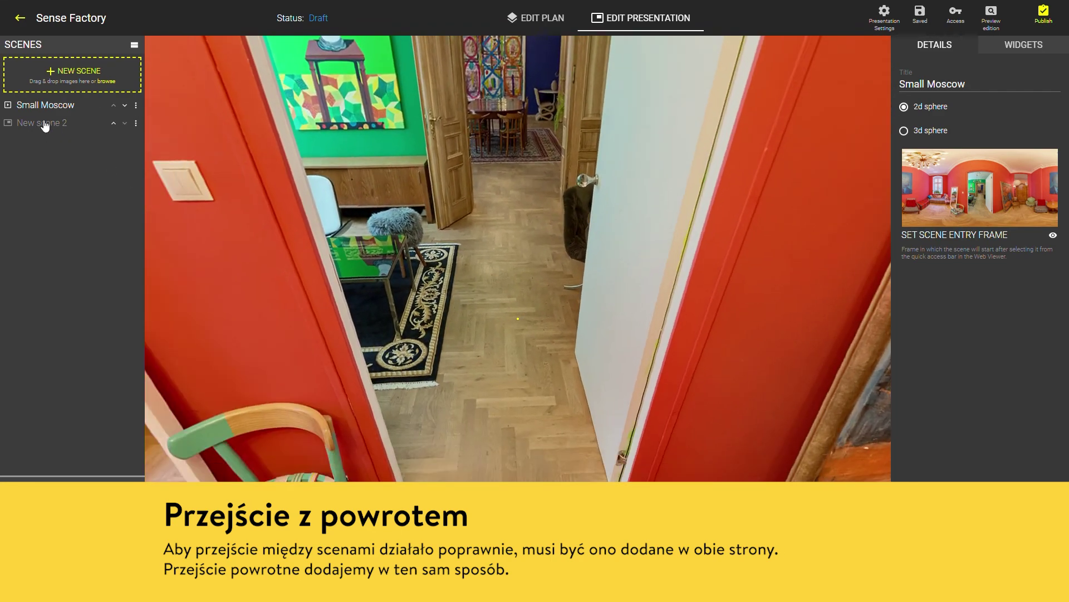
Place a transition to New scene 2 in the Small Moscow doorway and label it 'Warsaw'
drag(46, 126, 506, 432)
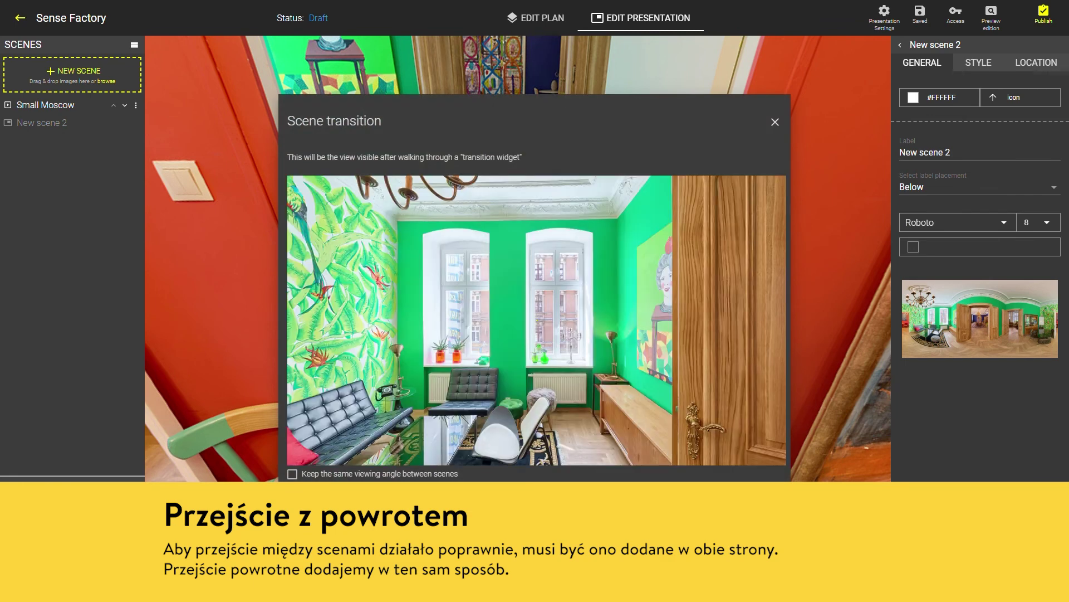
key(Escape)
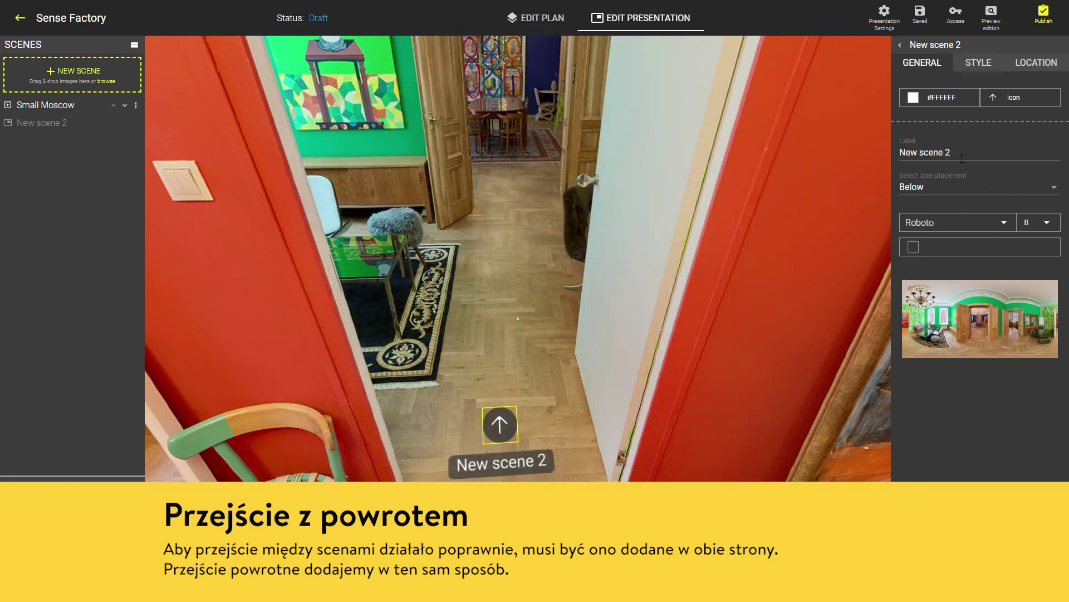
click(963, 157)
drag(890, 157, 967, 161)
text(Warsaw)
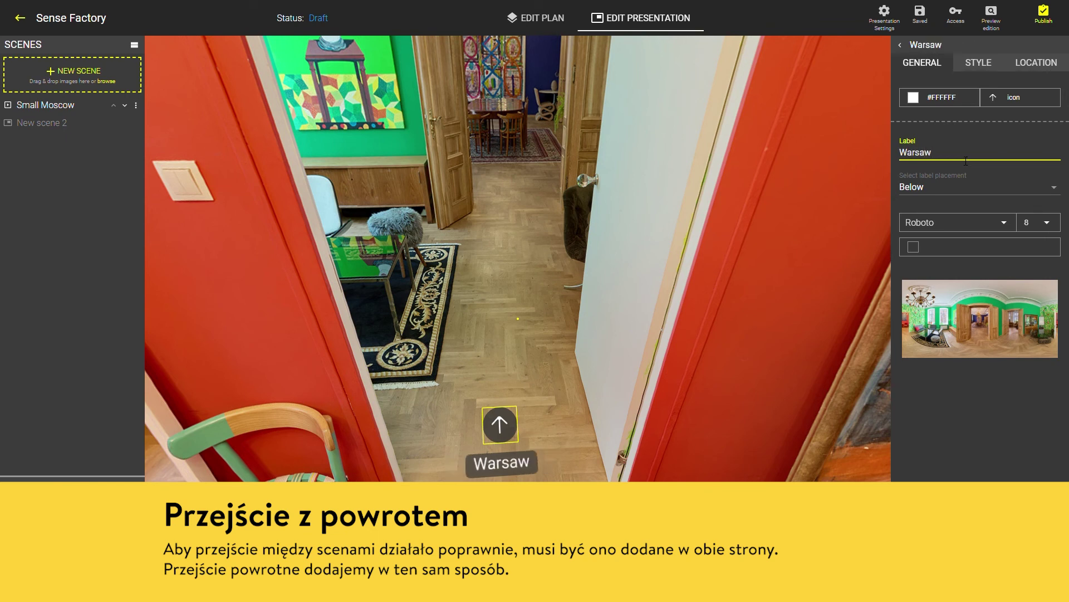
Re-enter the 'Warsaw' label and move the hotspot higher in the doorway
click(979, 64)
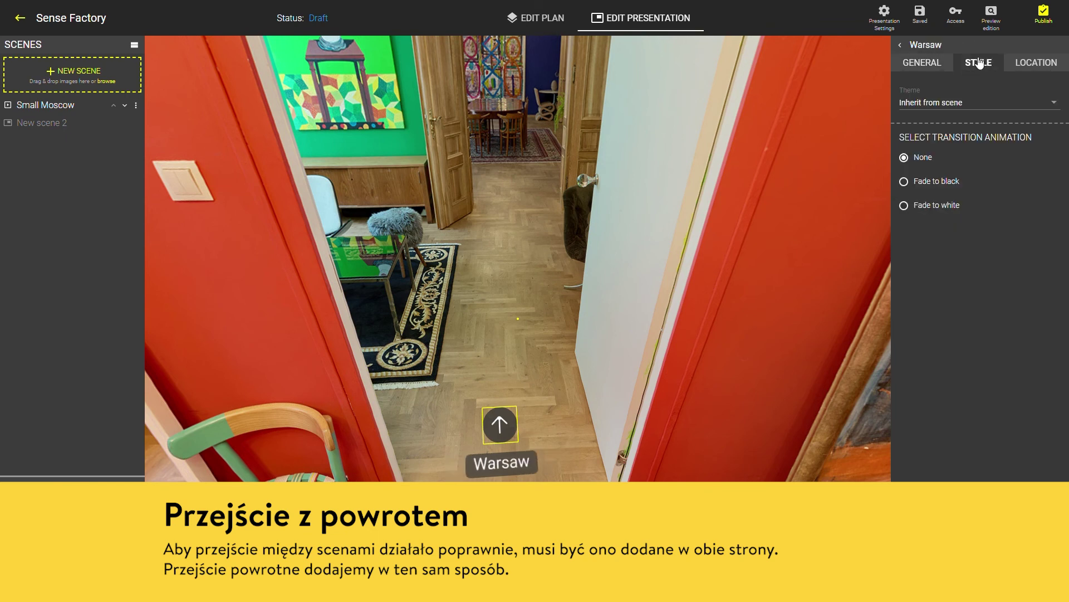
click(1046, 63)
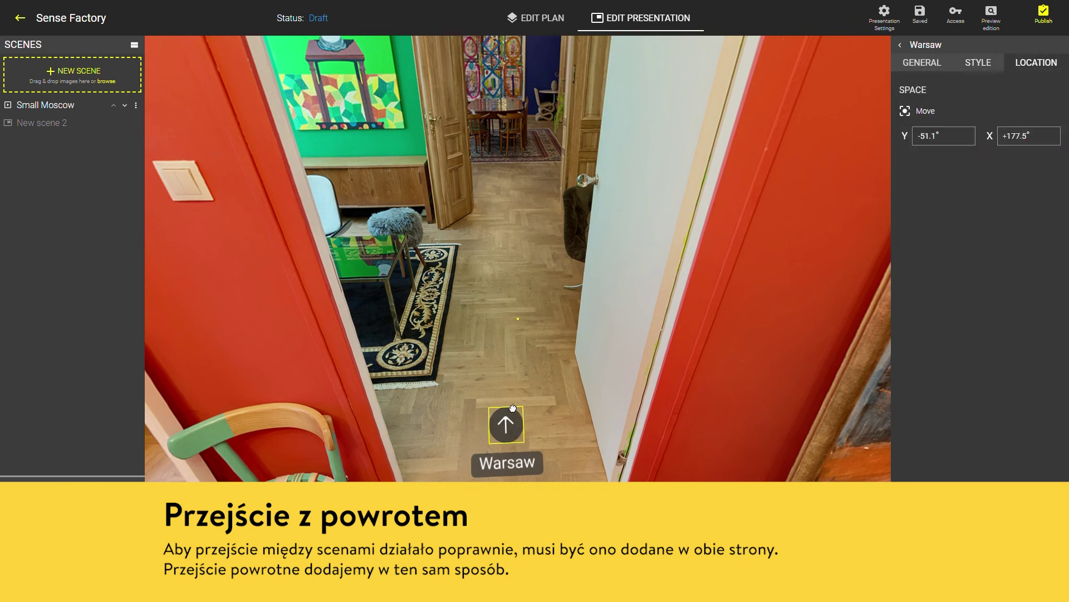
click(916, 63)
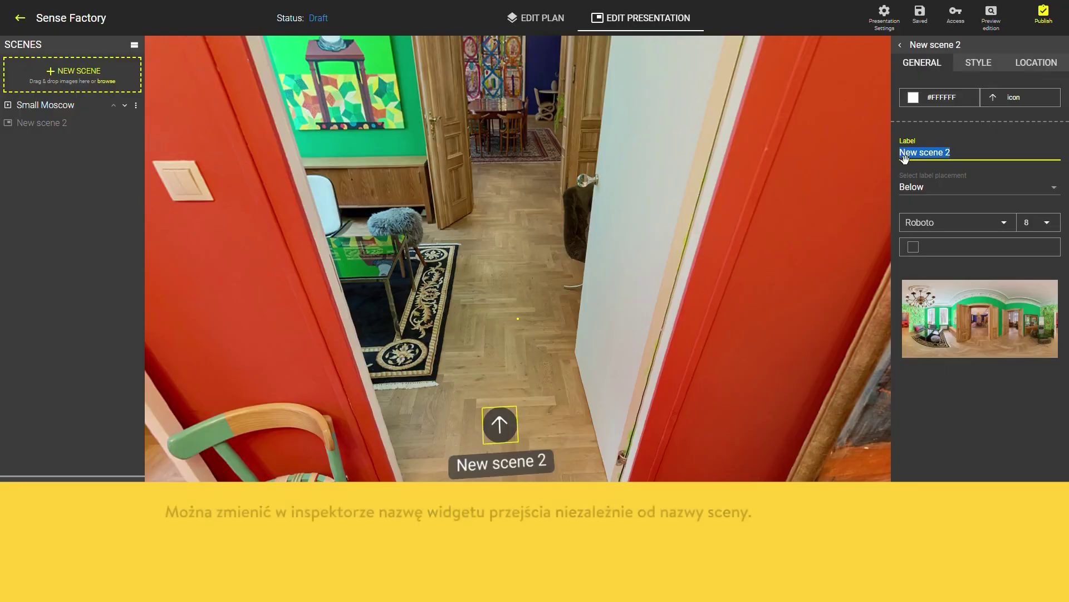
text(Warsaw)
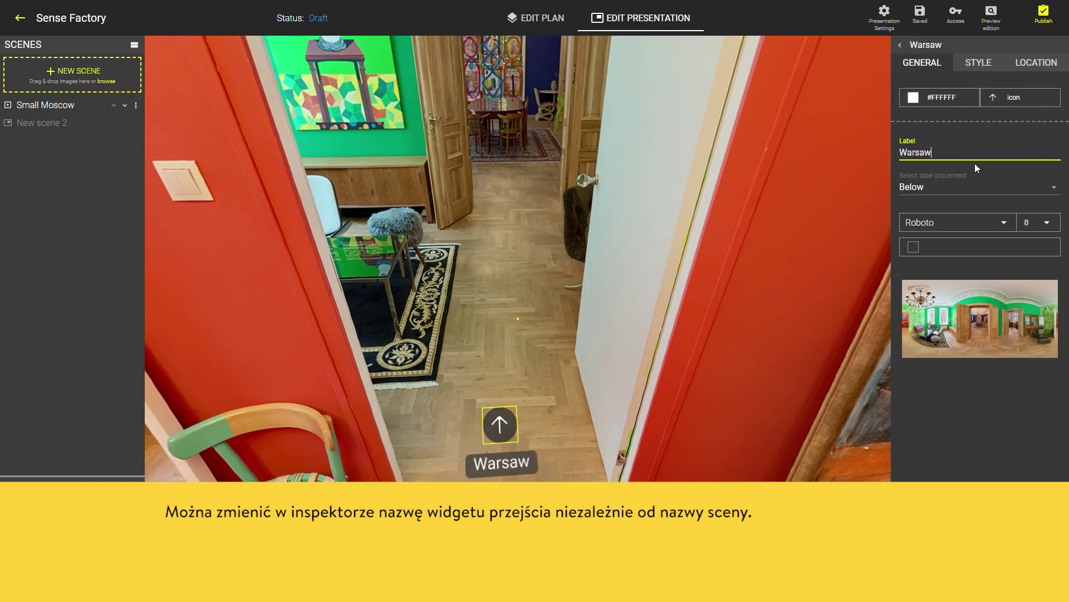
click(1015, 65)
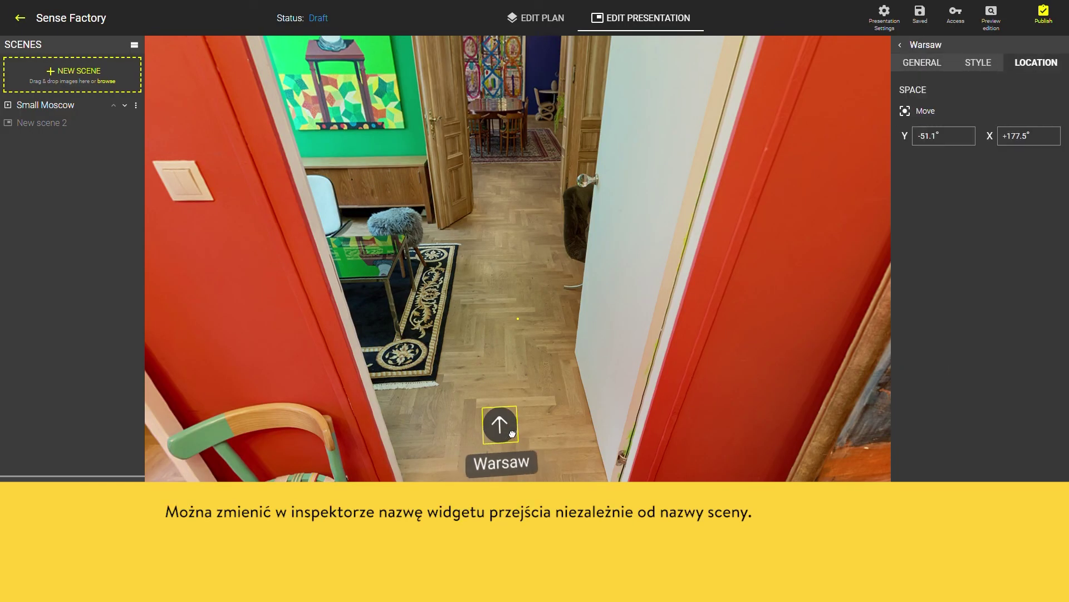
drag(510, 419, 509, 349)
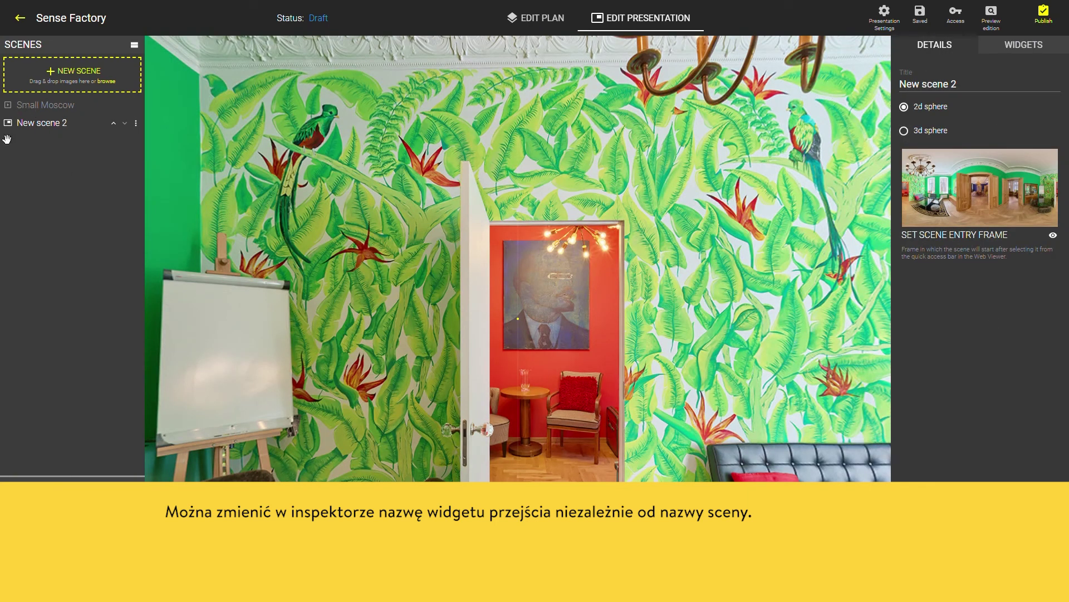
Retitle New scene 2 as 'Warsaw'
click(29, 108)
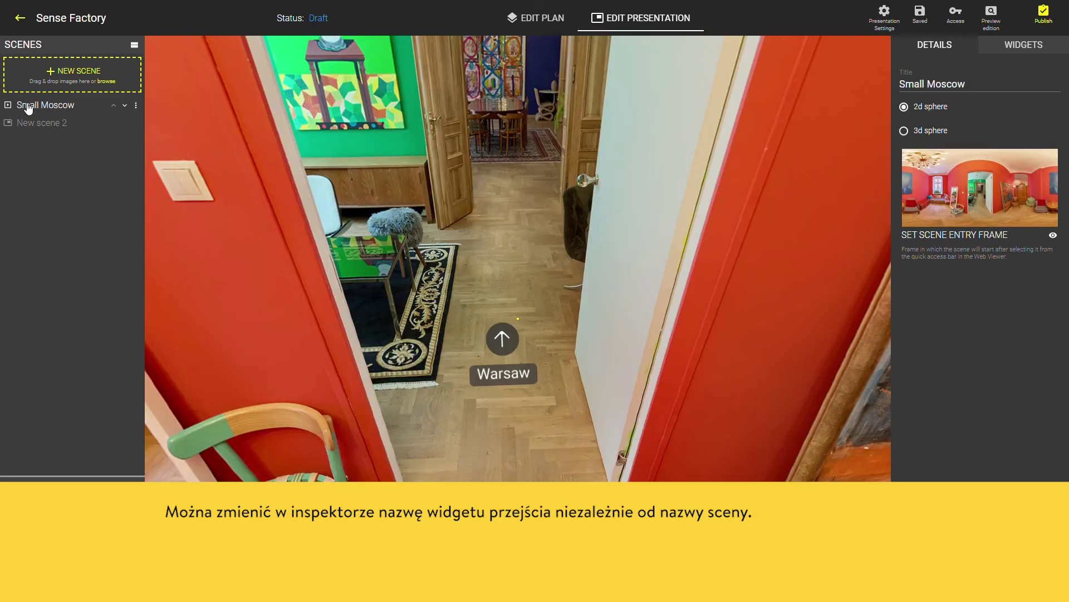
click(61, 127)
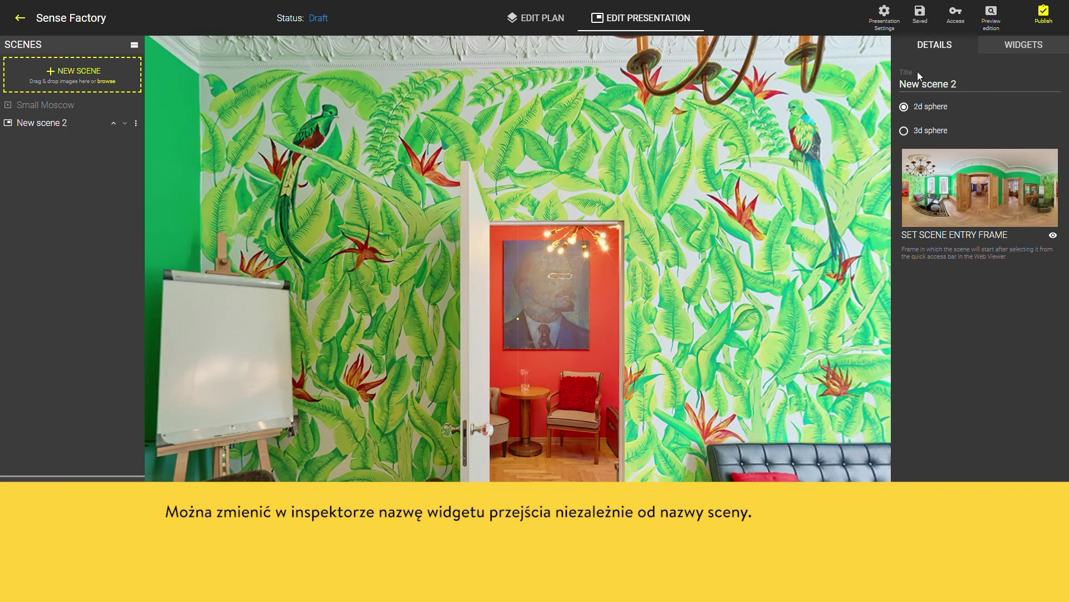
drag(908, 86, 993, 79)
text(Warsaw)
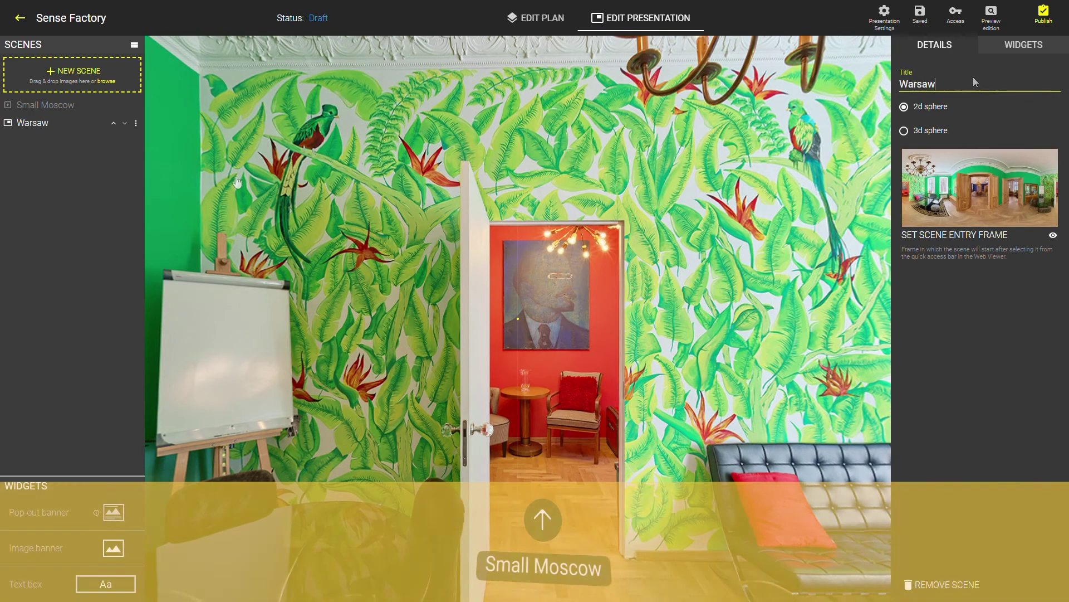
key(Return)
Raise the Small Moscow doorway hotspot to about Y -19.4°, X +5.1°
scroll(481, 382, up, 5)
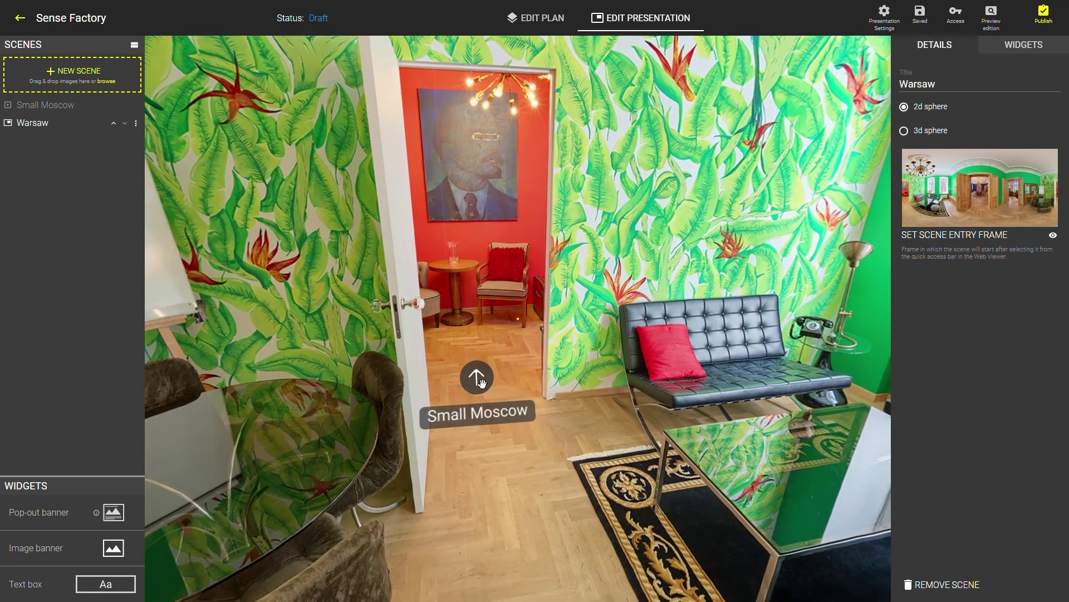
click(481, 382)
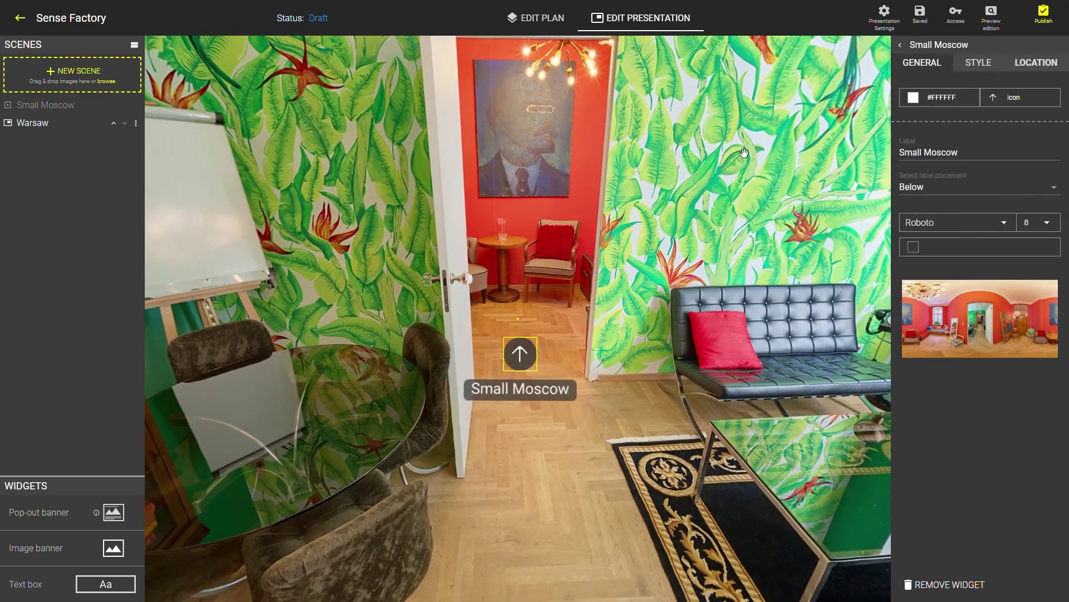
click(1036, 63)
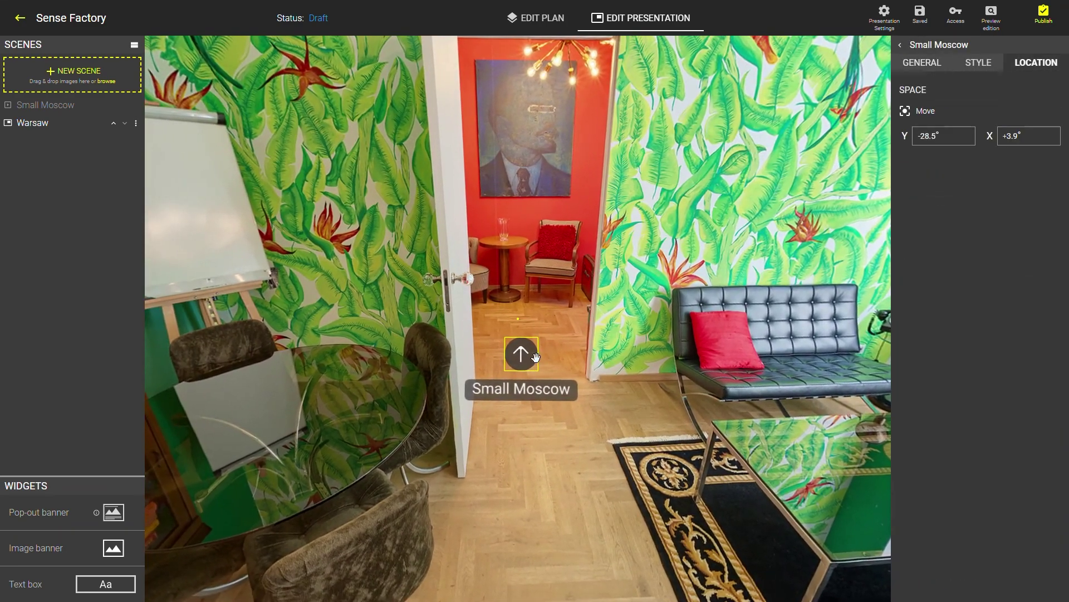
drag(546, 365, 557, 306)
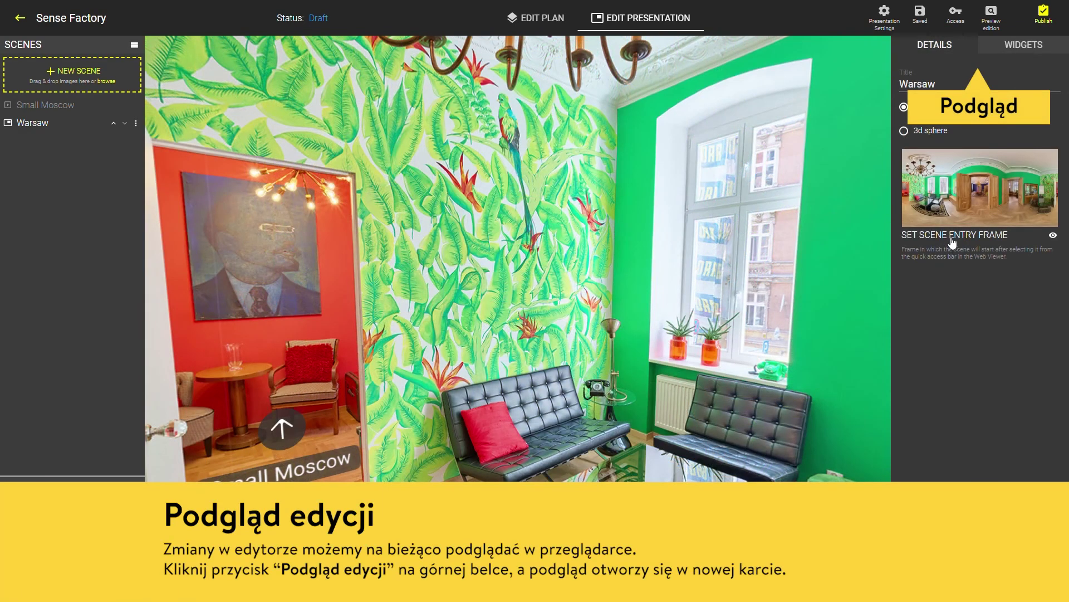
Preview the tour, walking through the door hotspots from the jungle room into the red room and beyond
click(992, 16)
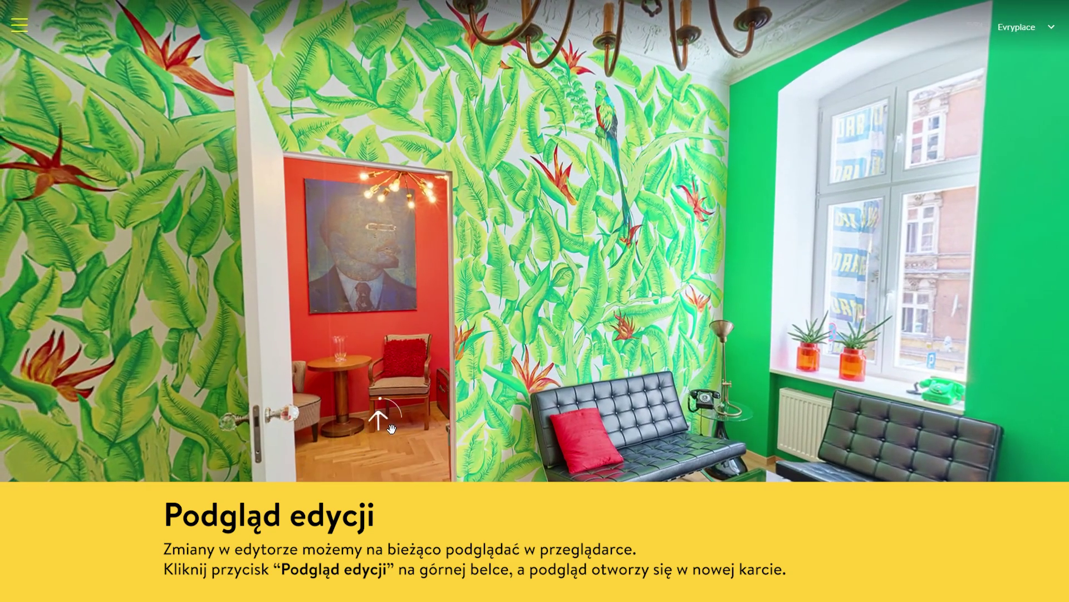
click(392, 427)
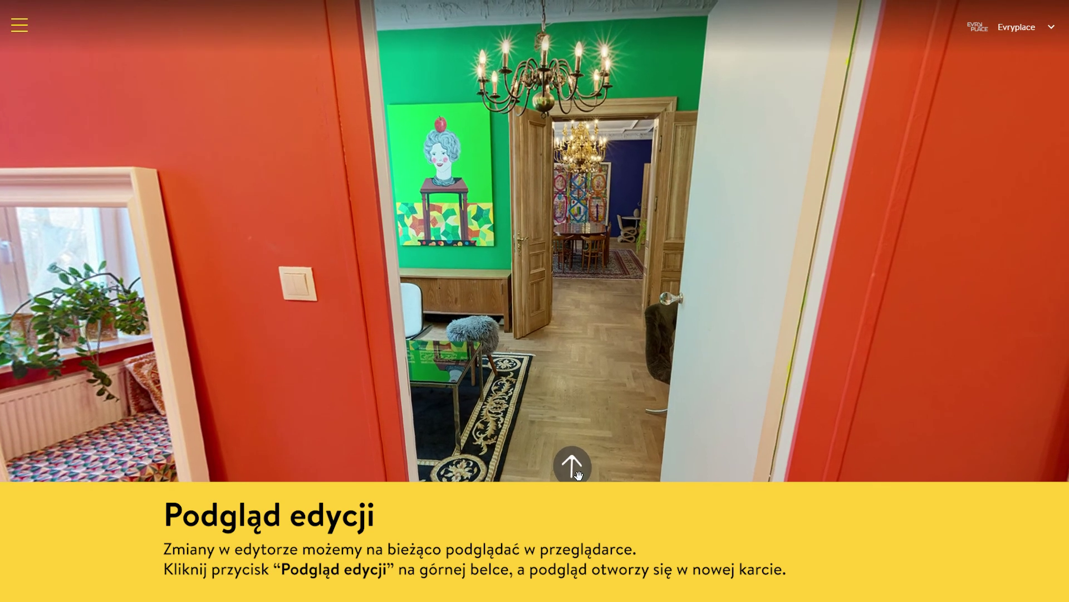
click(573, 464)
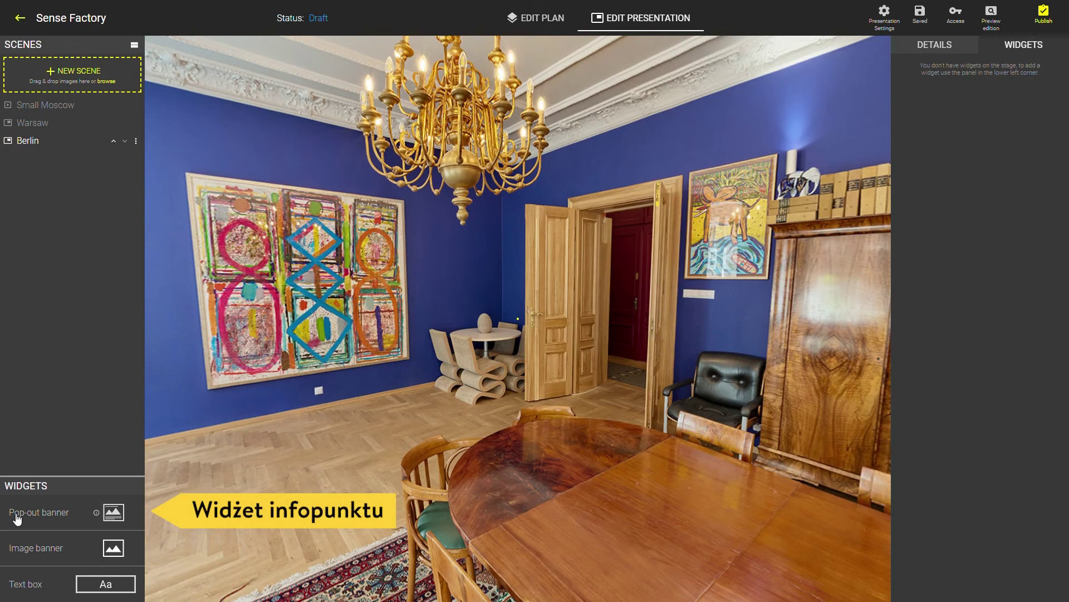
Place a pop-out banner over the Berlin painting titled 'Józef Hass Painting'
click(17, 518)
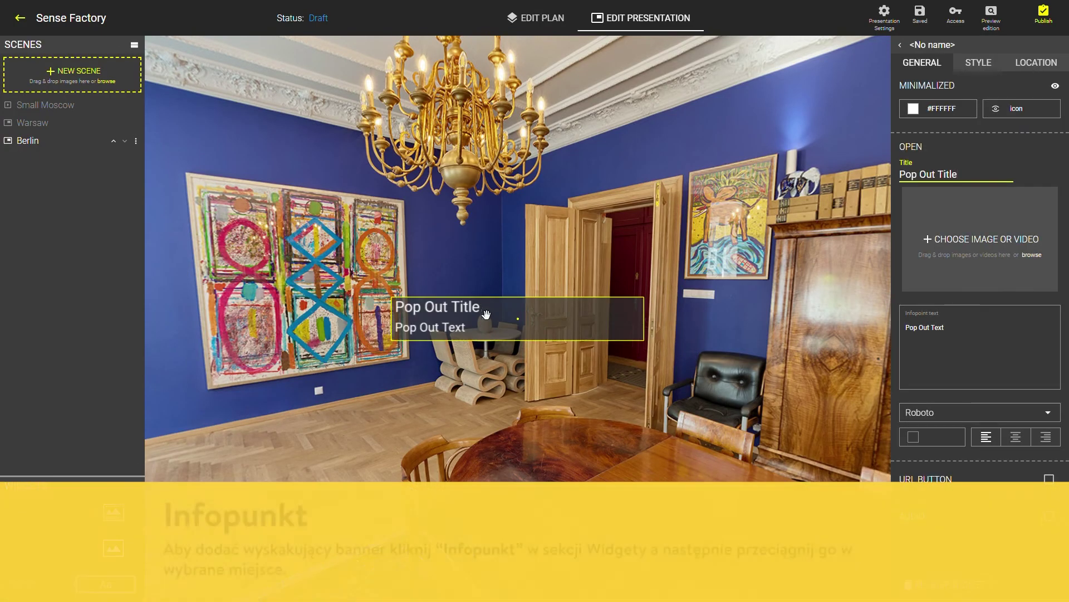
mouse_move(424, 308)
mouse_down()
mouse_move(362, 295)
mouse_move(289, 246)
mouse_up()
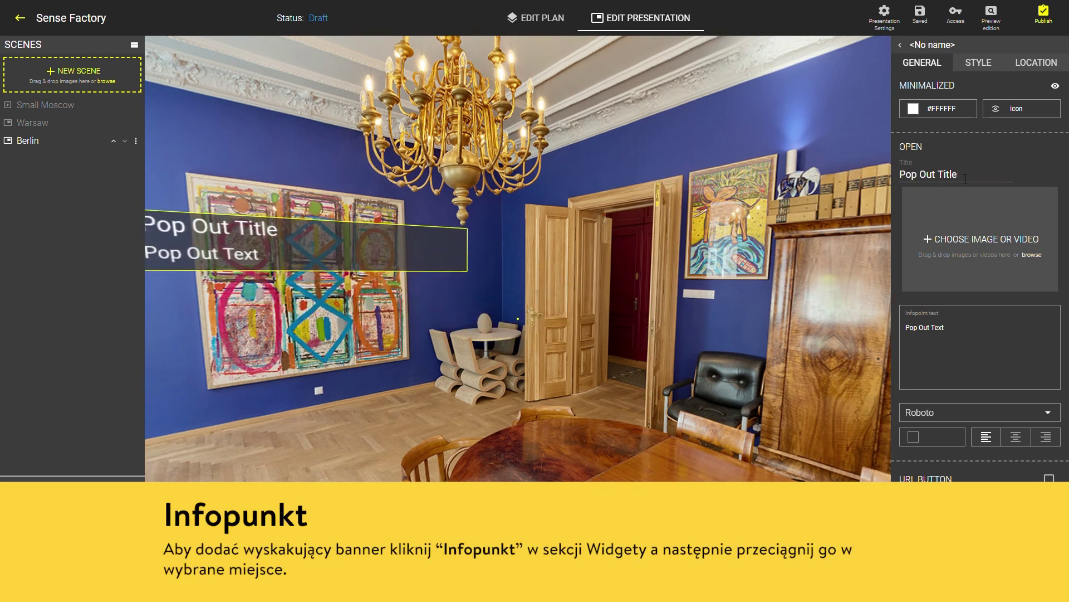
drag(965, 178, 900, 177)
text(Józef Hass Painting)
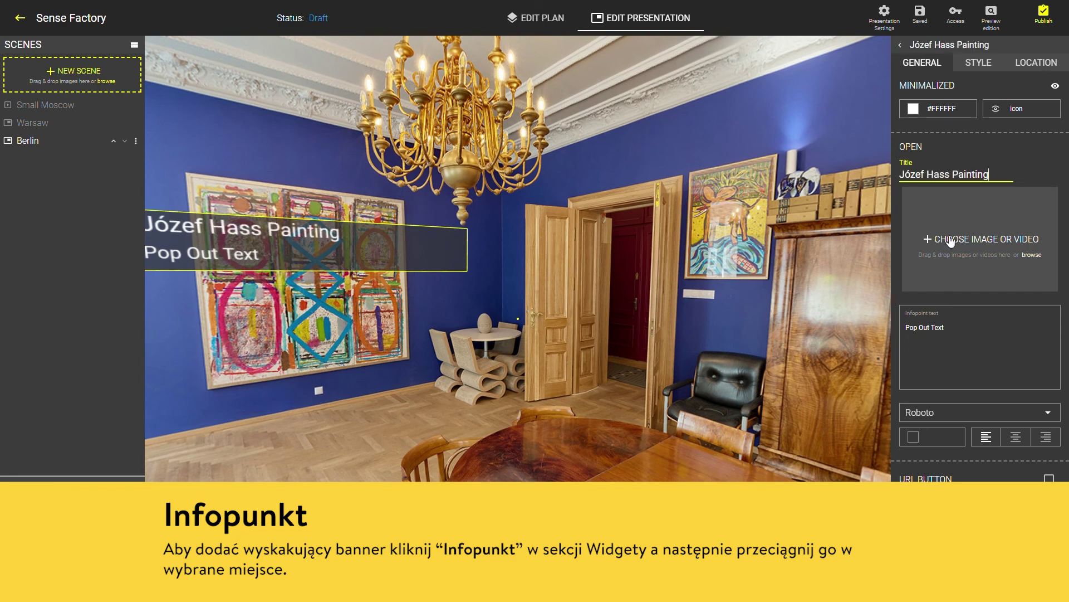
Paste the gallery description into the banner and set its font to Arial
drag(946, 327, 905, 328)
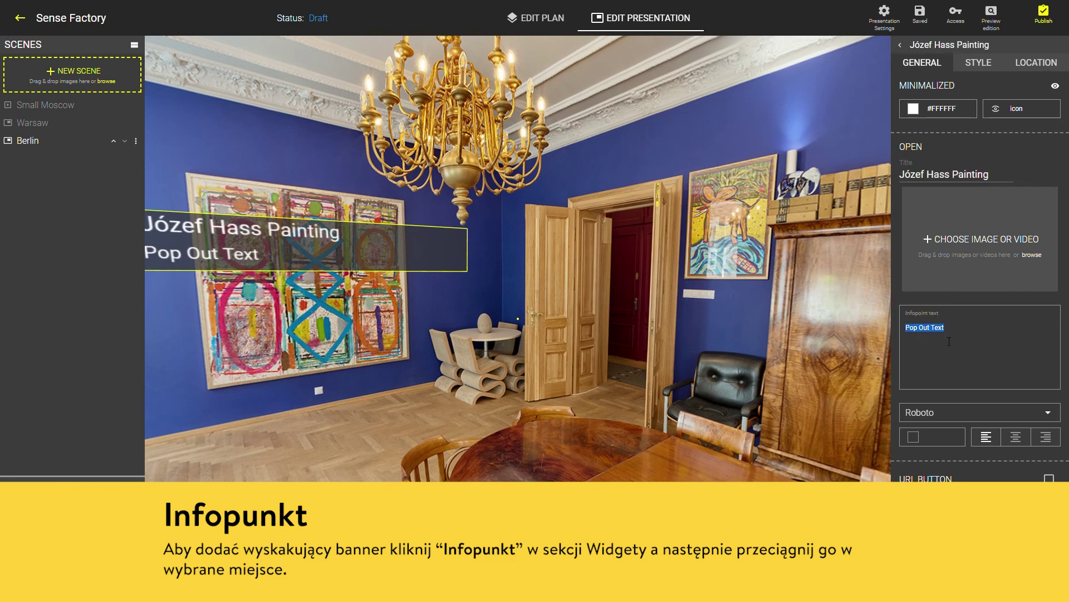
text(Thanks to our friend Mia Art Gallery, our space often hosts inspirational art.)
drag(509, 308, 544, 308)
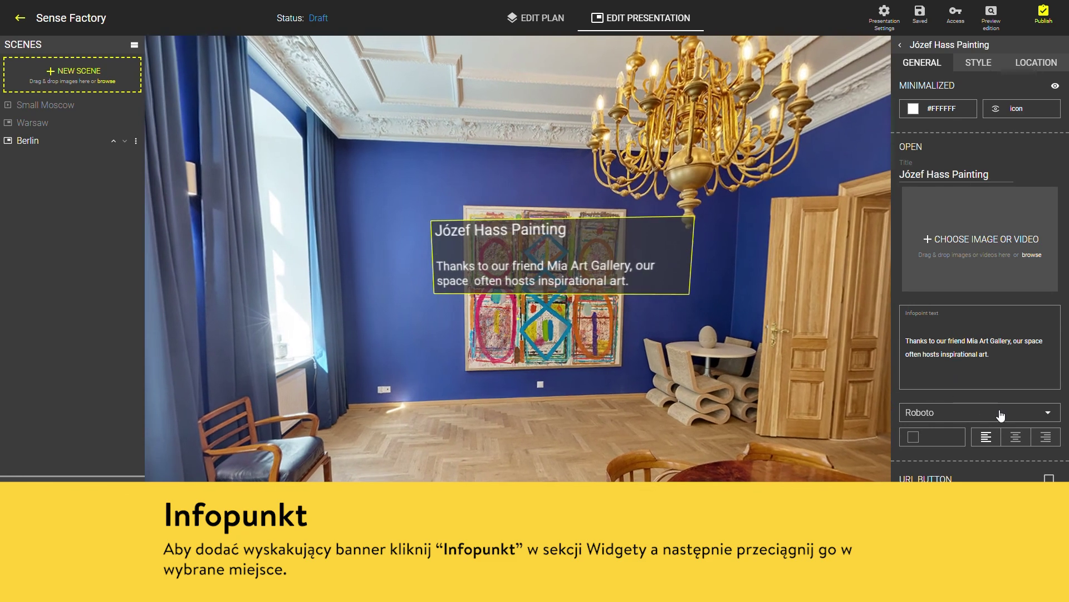
click(1001, 413)
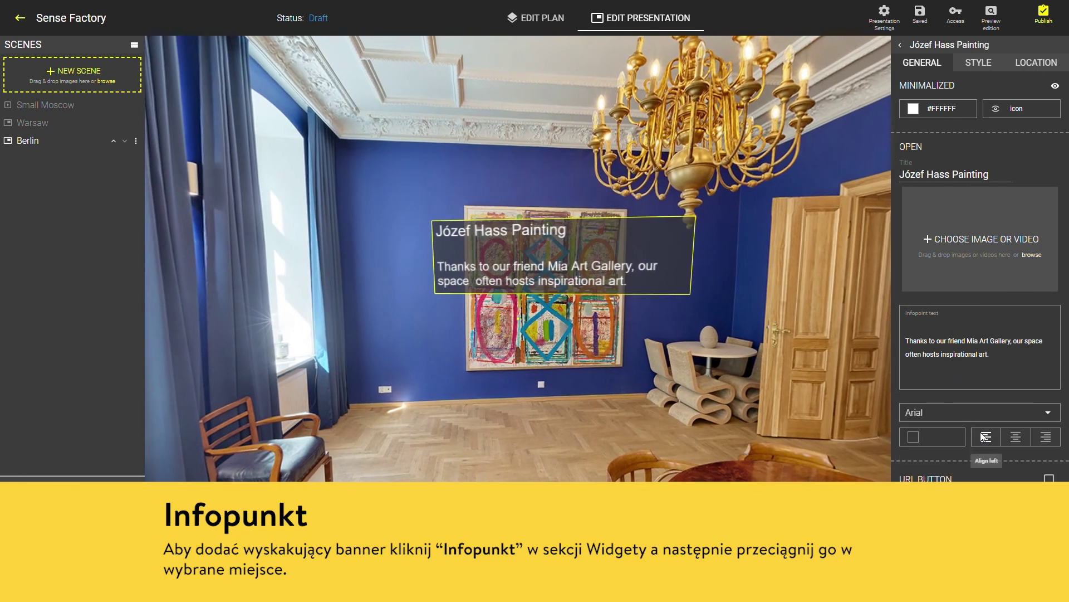
drag(646, 334, 493, 336)
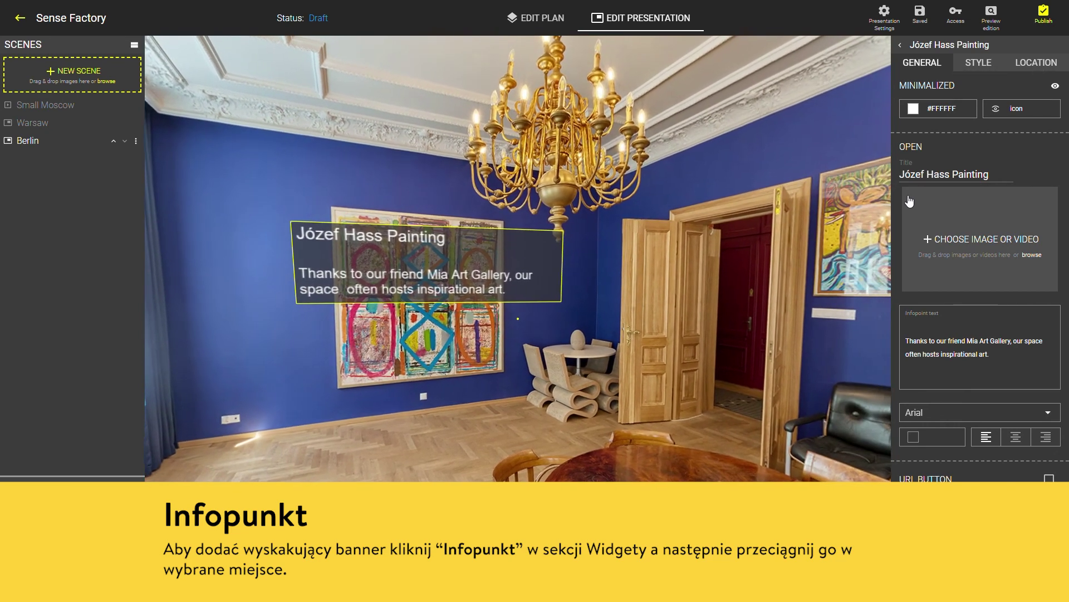
Pick a new minimized icon for the Józef Hass Painting infopoint and switch it to the Light theme
click(996, 114)
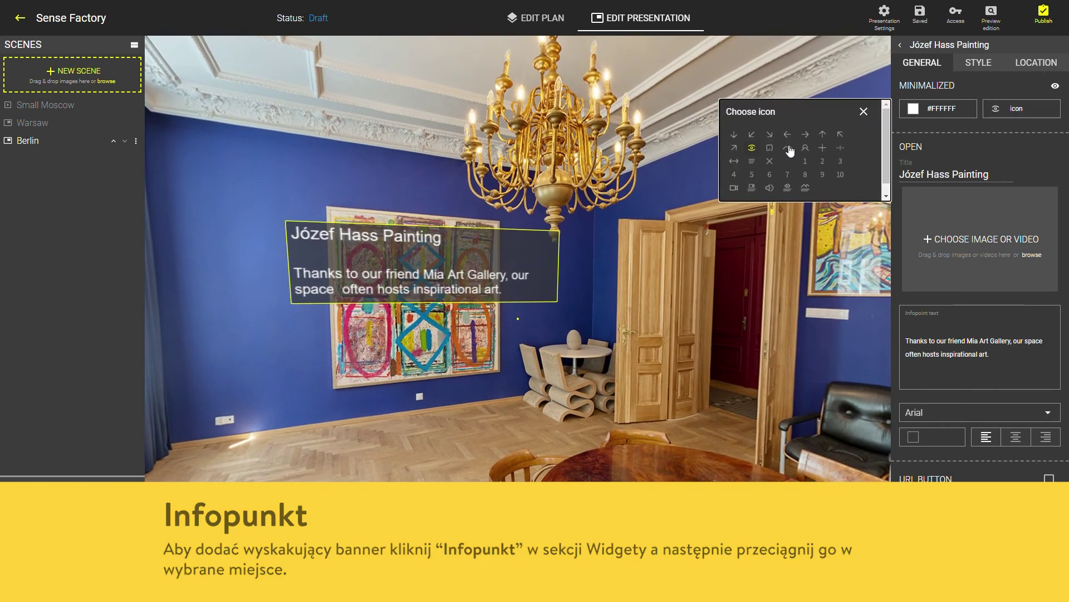
click(976, 65)
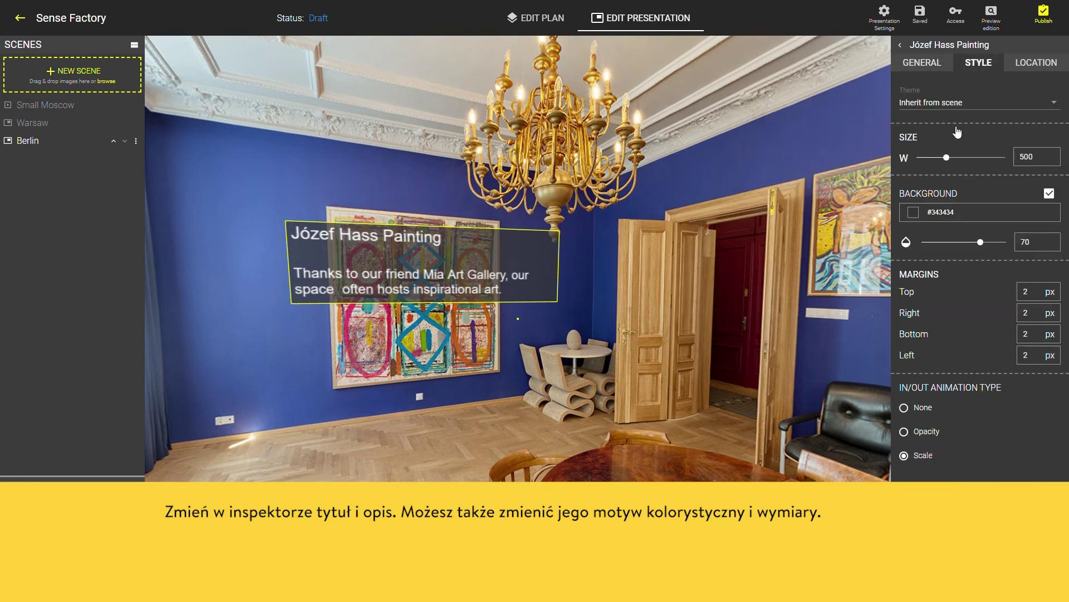
click(1056, 108)
click(989, 128)
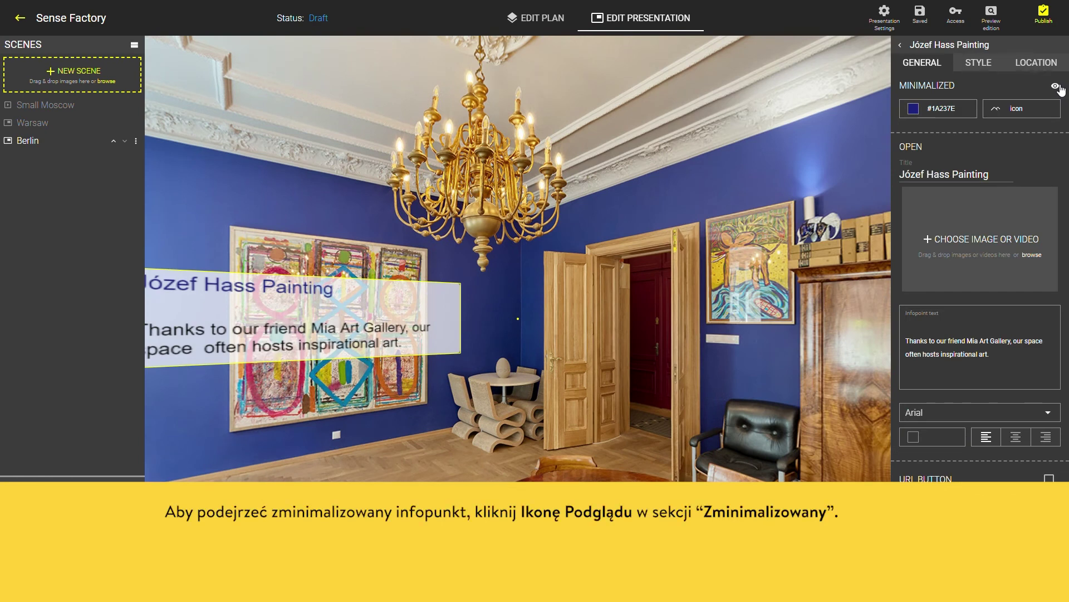
click(1056, 86)
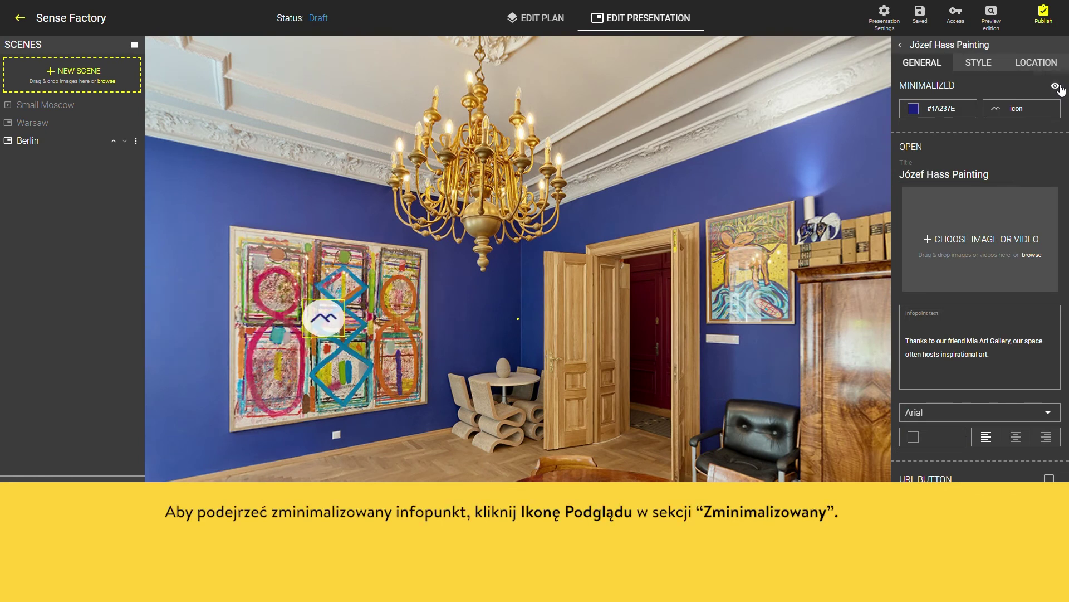
click(1056, 86)
Colour the infopoint's minimized icon dark blue #1A237E
click(914, 108)
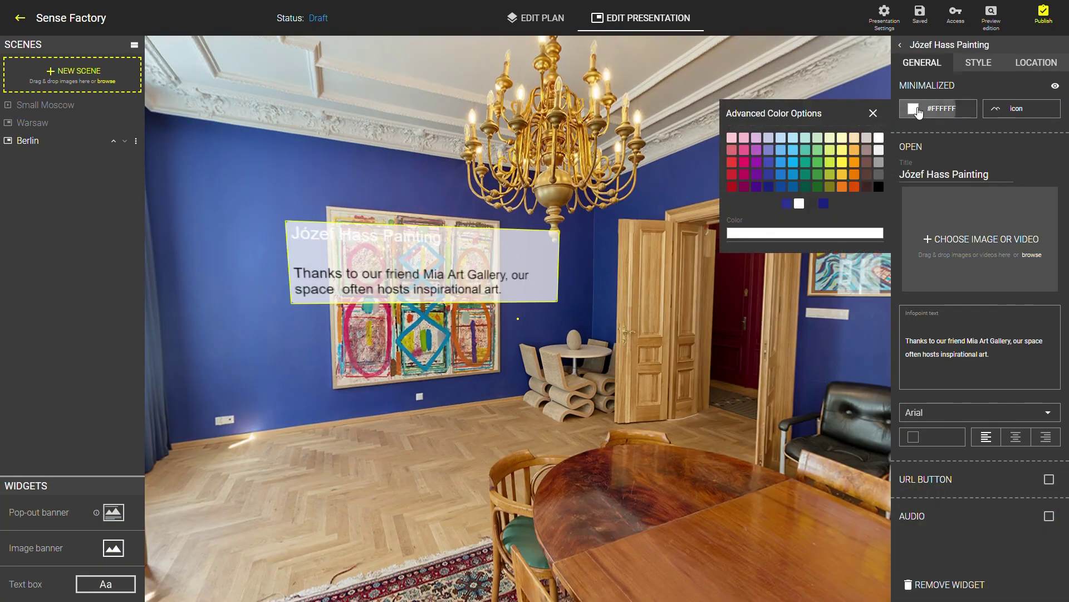
click(825, 204)
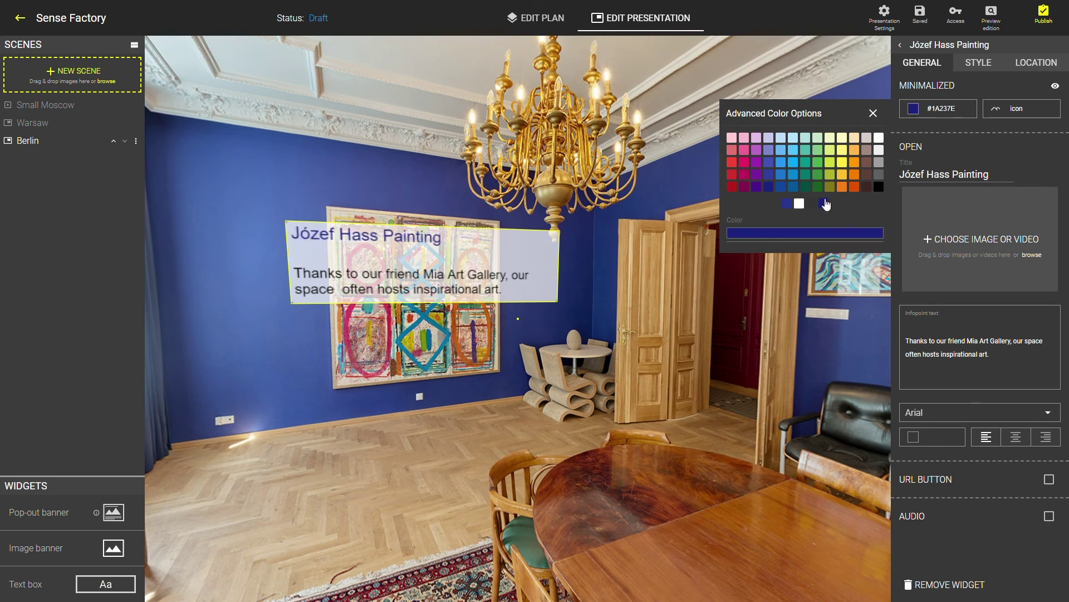
click(874, 115)
click(1029, 66)
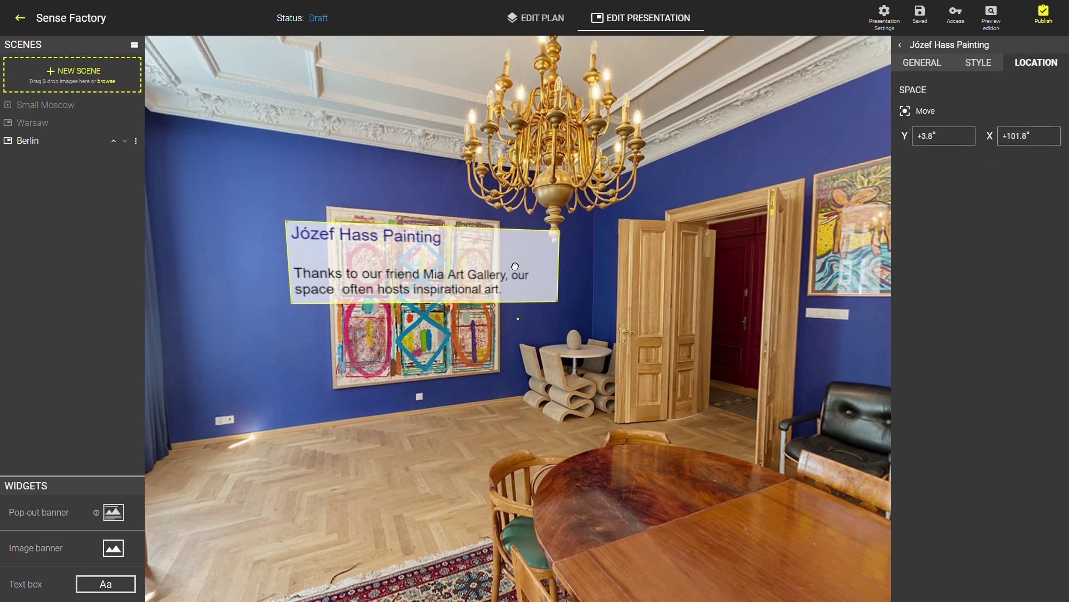
Move the Józef Hass infopoint over the painting, check it in preview, then add an image banner
drag(515, 266, 504, 286)
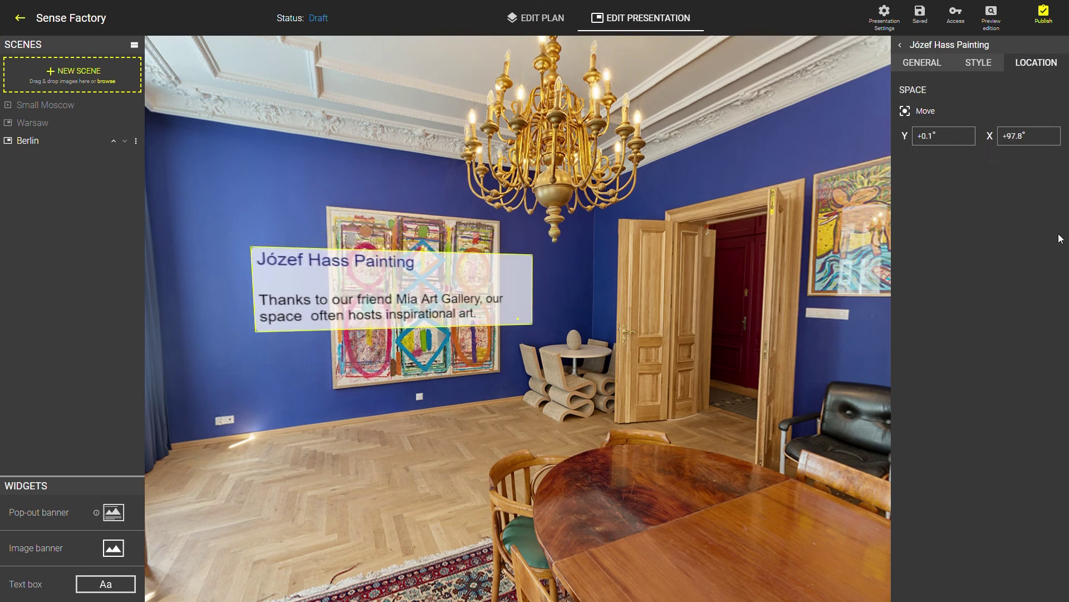
click(990, 27)
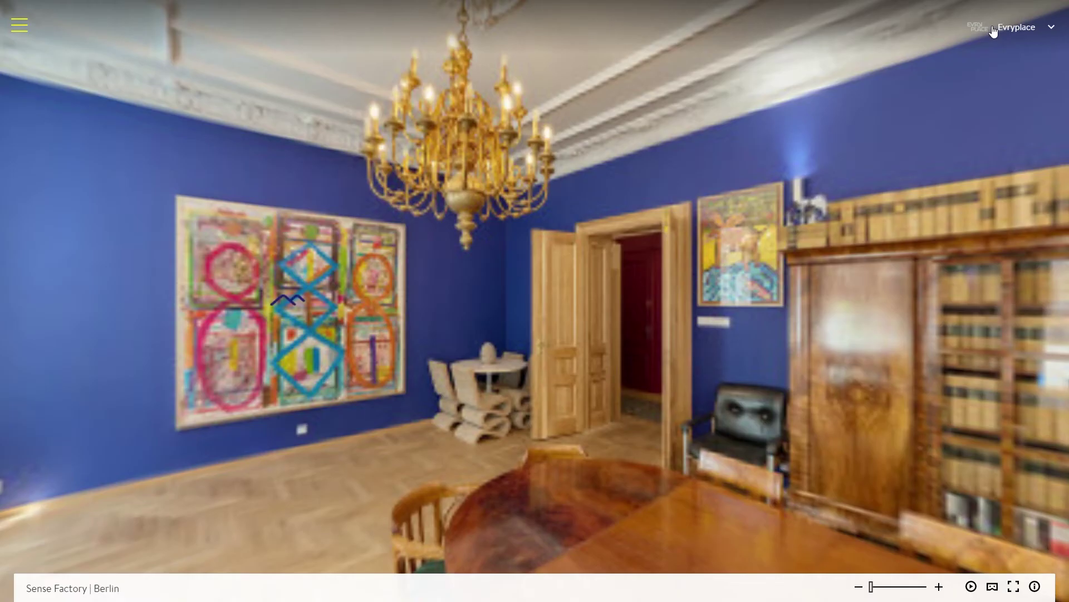
click(288, 301)
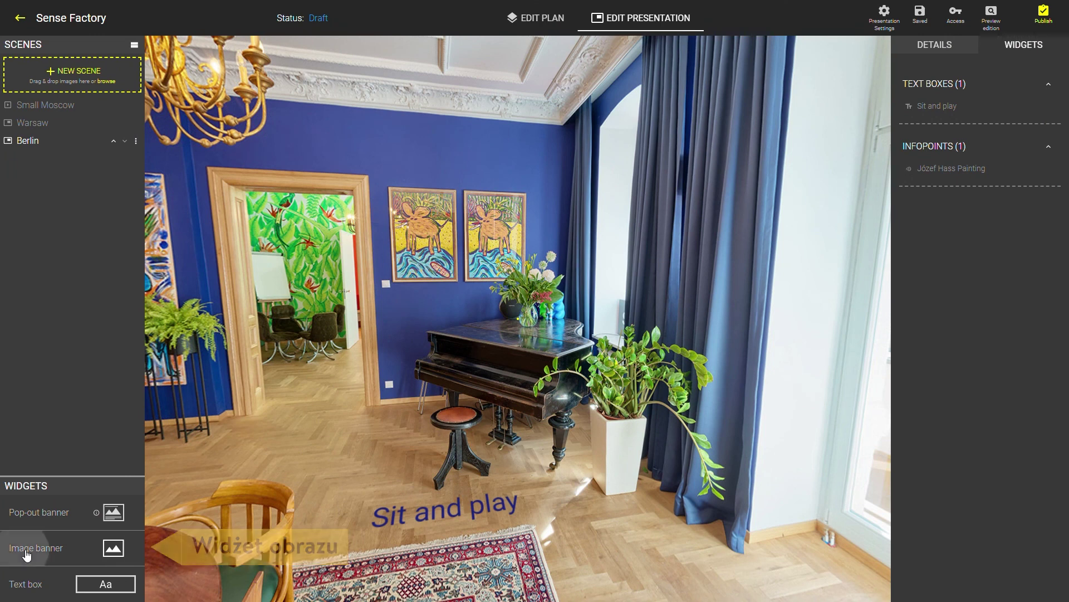
click(26, 553)
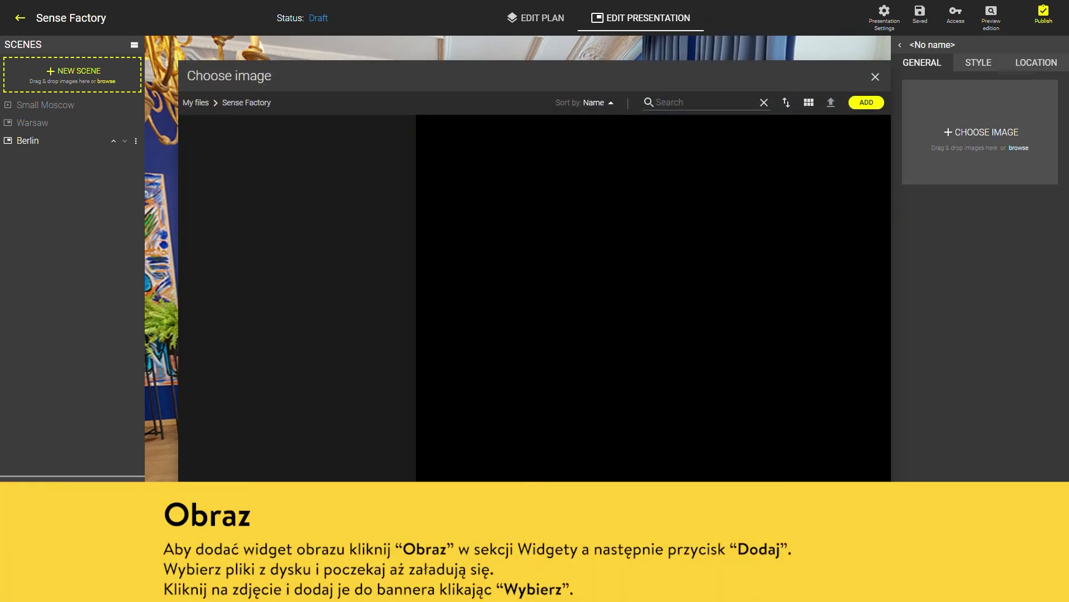
Upload gustav-klimt.jpg from the computer and place it in the new image banner
click(869, 108)
click(862, 117)
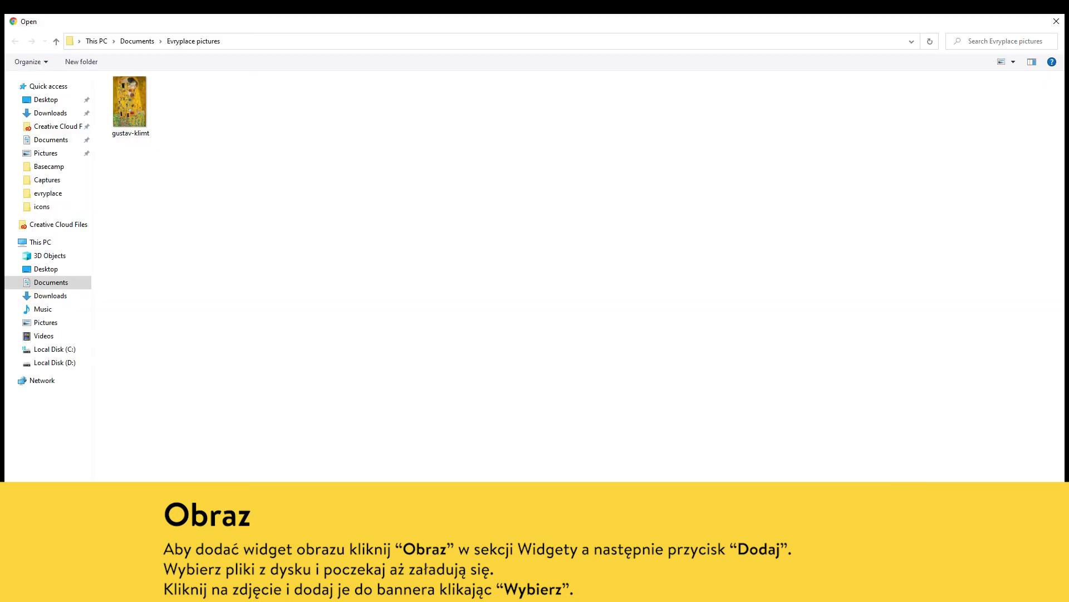
click(130, 103)
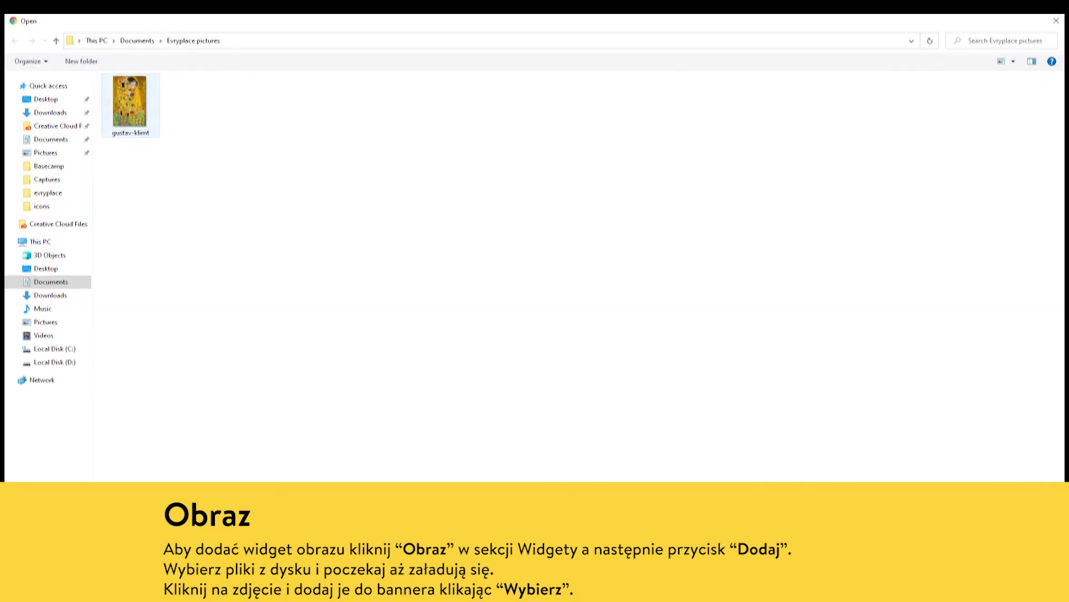
key(Return)
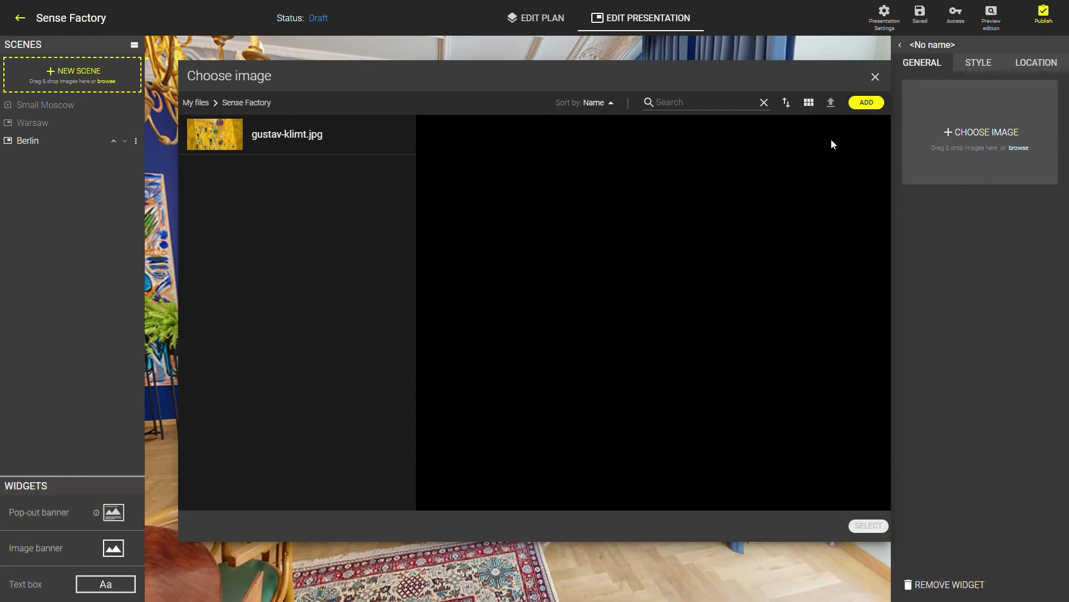
click(284, 140)
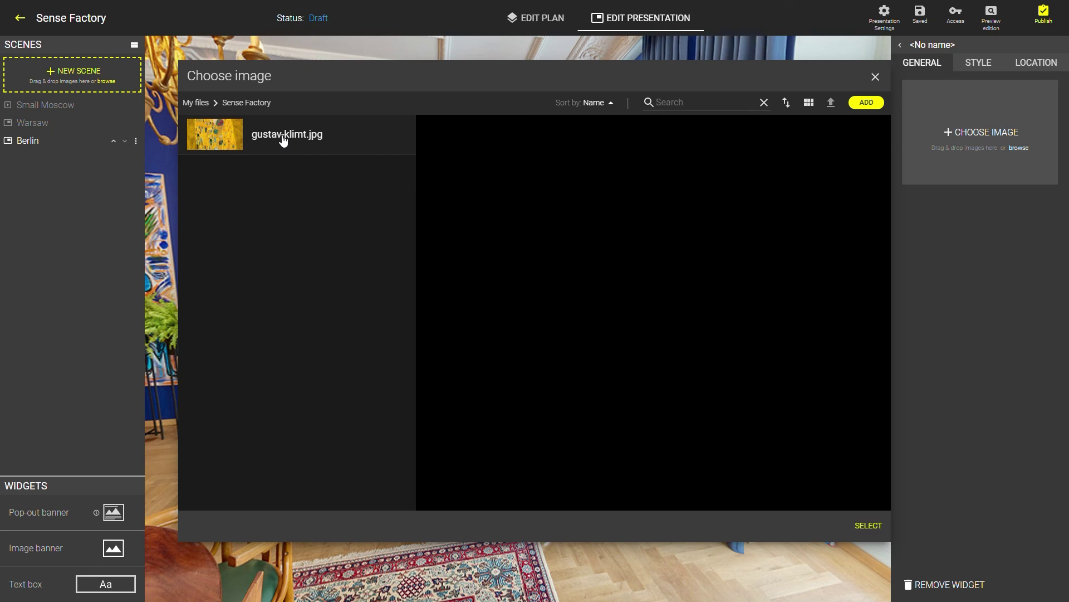
click(873, 530)
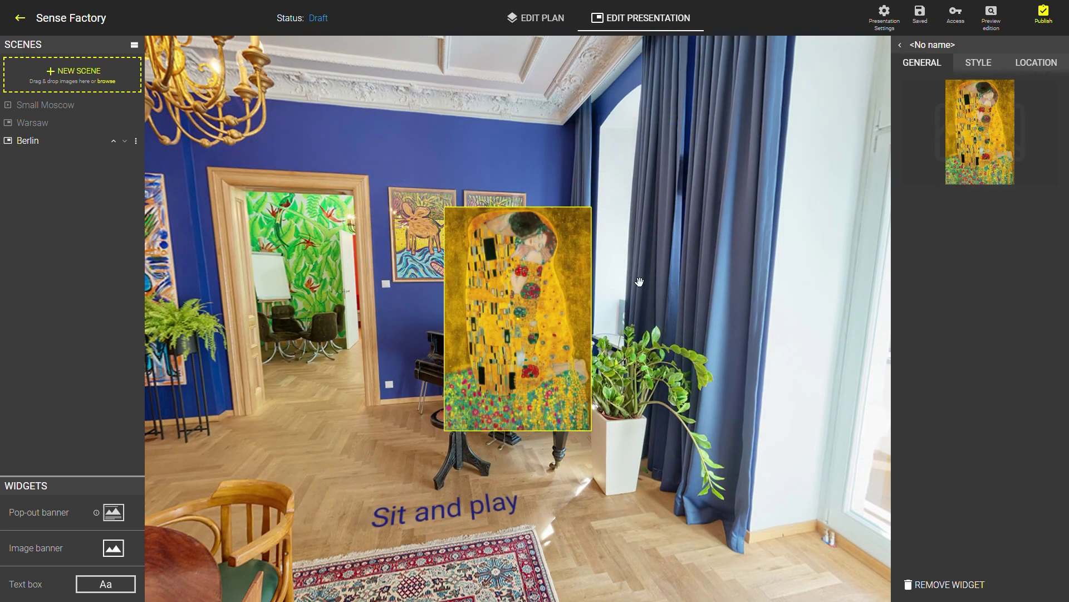
Move the Klimt image onto the painting above the piano and resize it to 111×163
drag(489, 289, 385, 208)
mouse_move(923, 105)
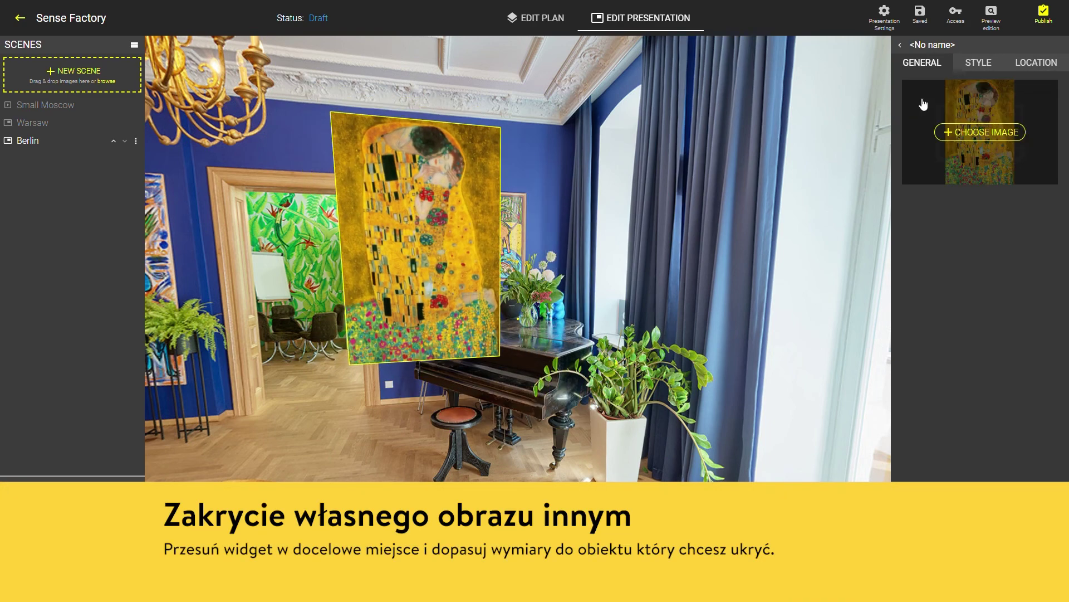
click(983, 64)
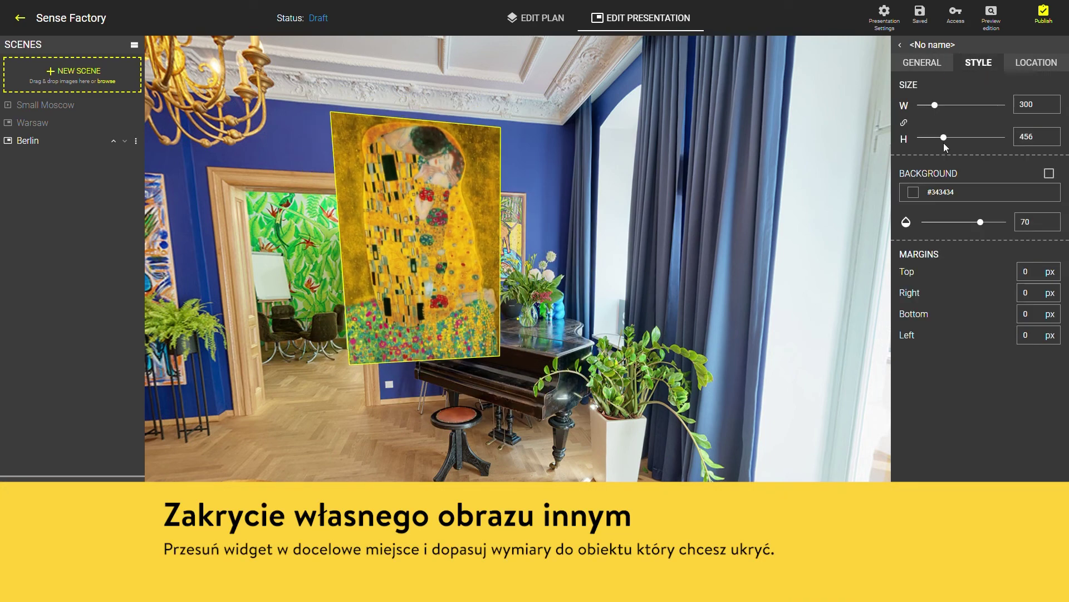
drag(944, 138, 927, 140)
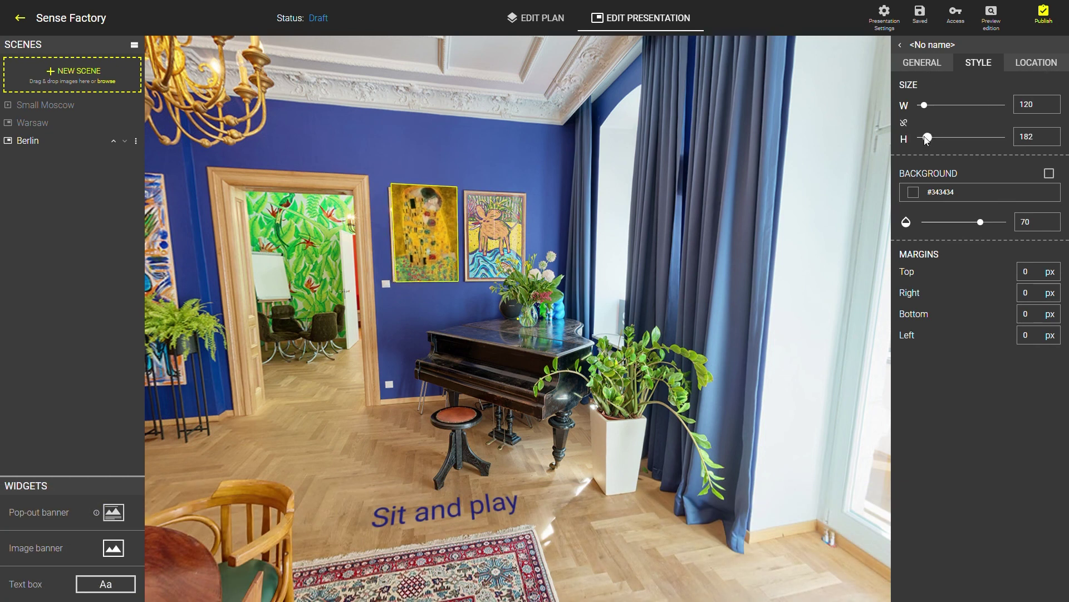
drag(928, 139, 926, 139)
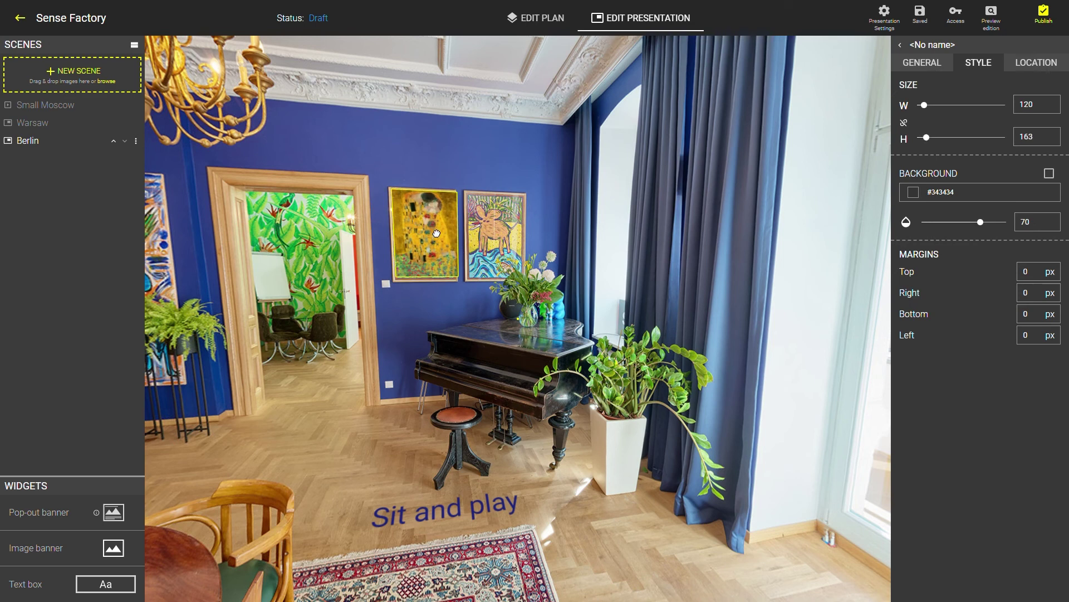
click(922, 106)
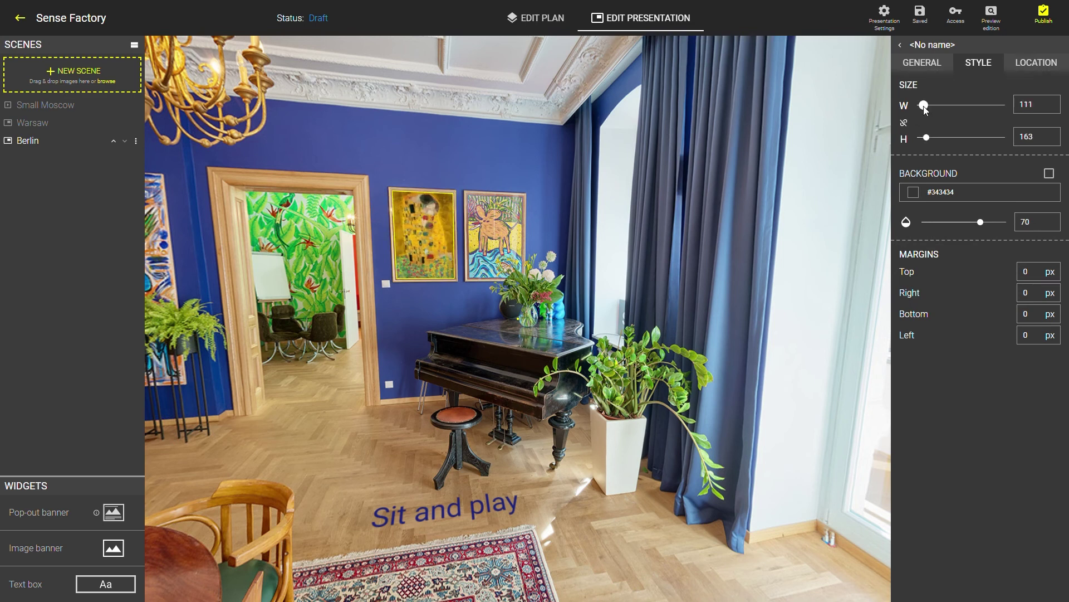
Tilt the Klimt image -3° to match the wall
click(1037, 63)
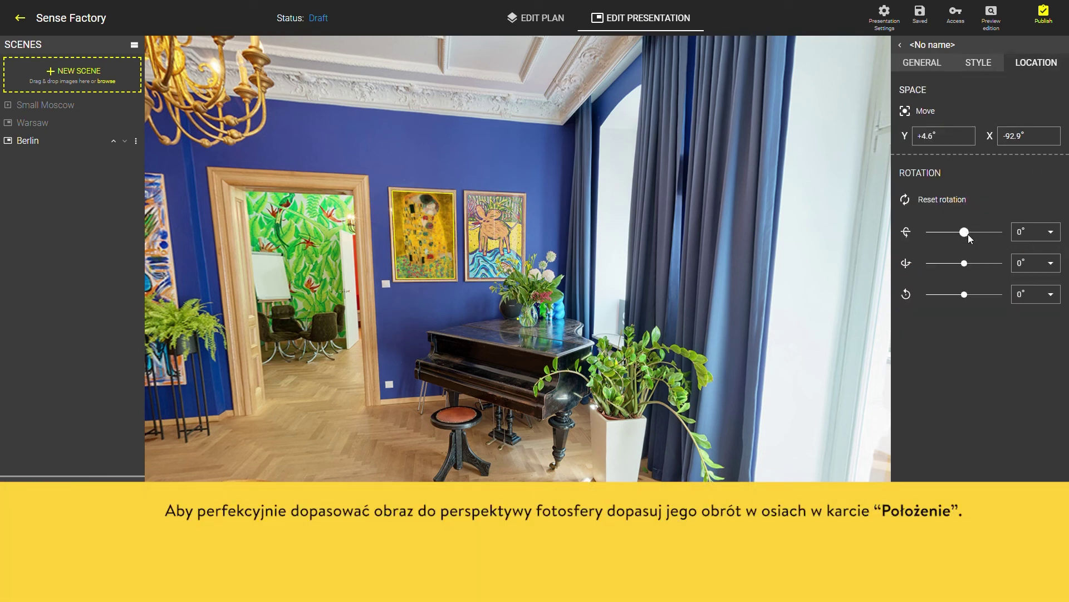
drag(967, 234, 967, 238)
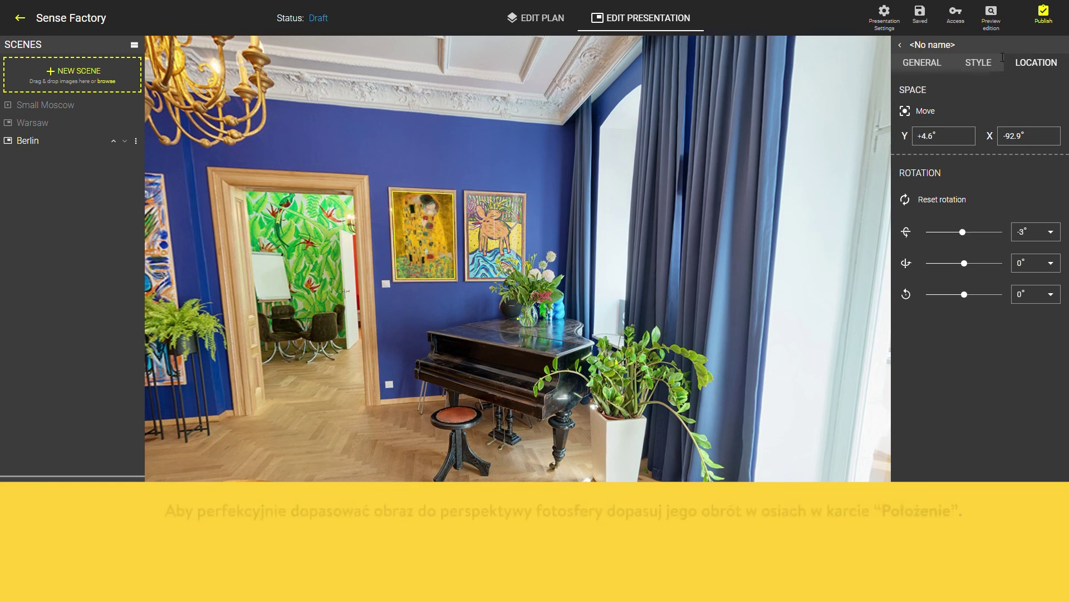
click(934, 60)
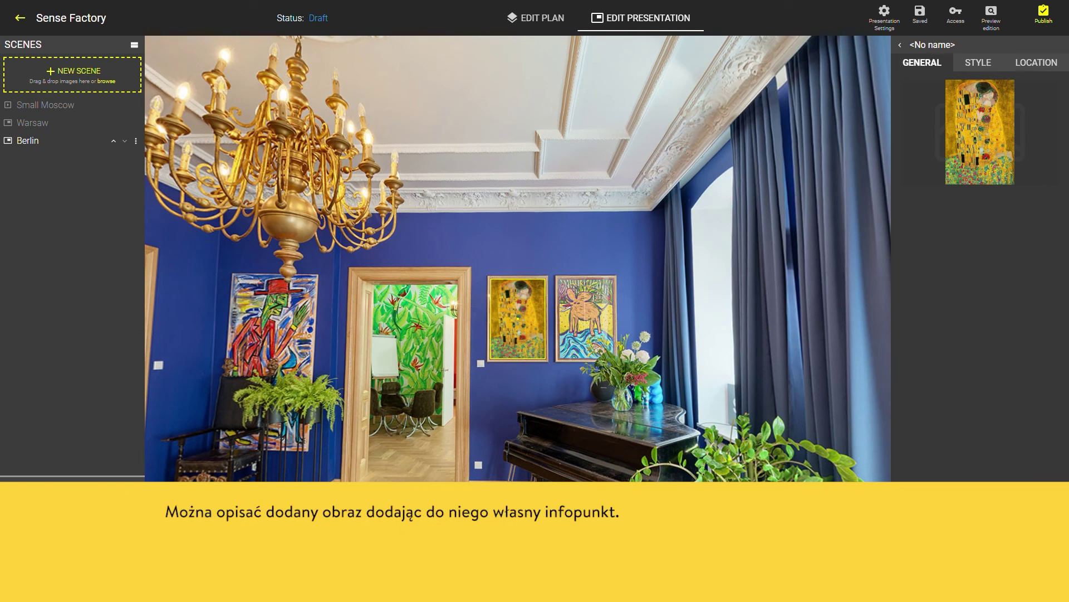
Title the infopoint 'Gustav Klimt Painting' with centred text 'Piece of art.', placed below the painting
text(Gustav K)
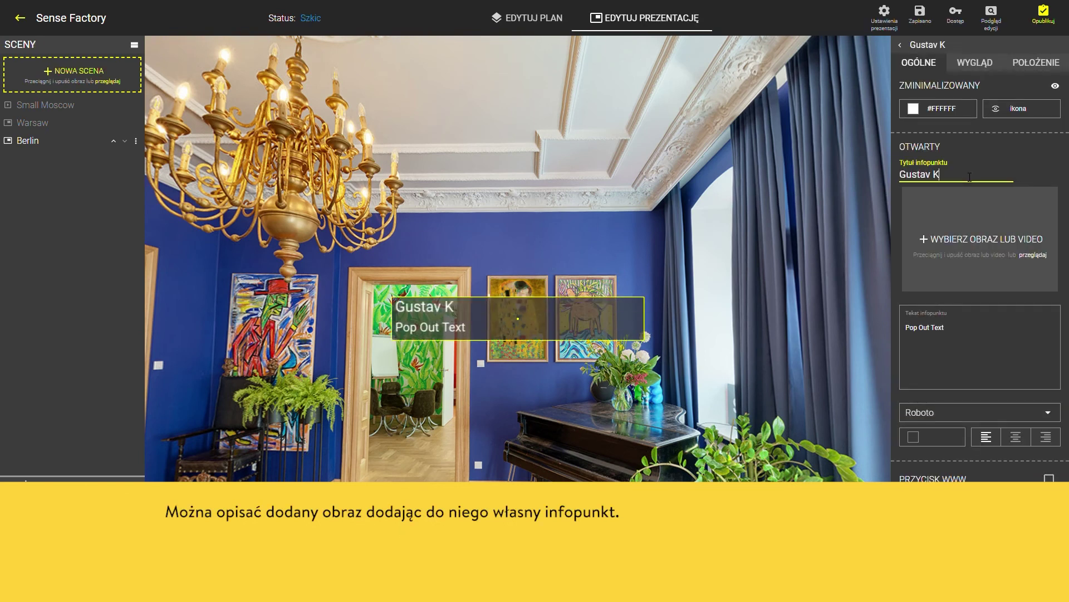
text(limt Painting)
triple_click(904, 329)
text(Piece of )
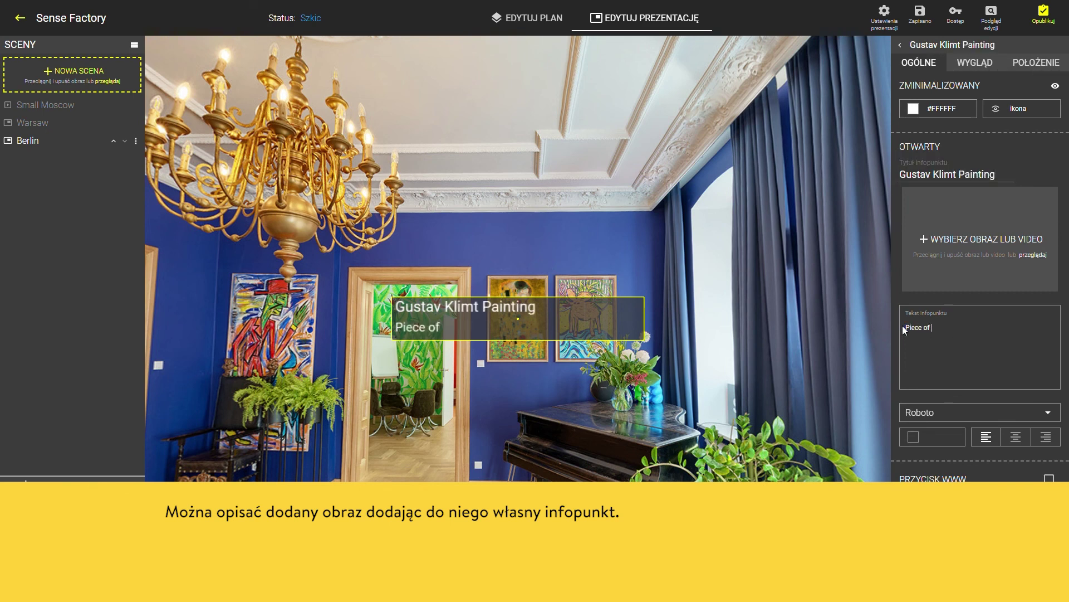
text(art.)
click(1014, 441)
mouse_move(549, 325)
mouse_down()
mouse_move(543, 397)
mouse_move(540, 386)
mouse_up()
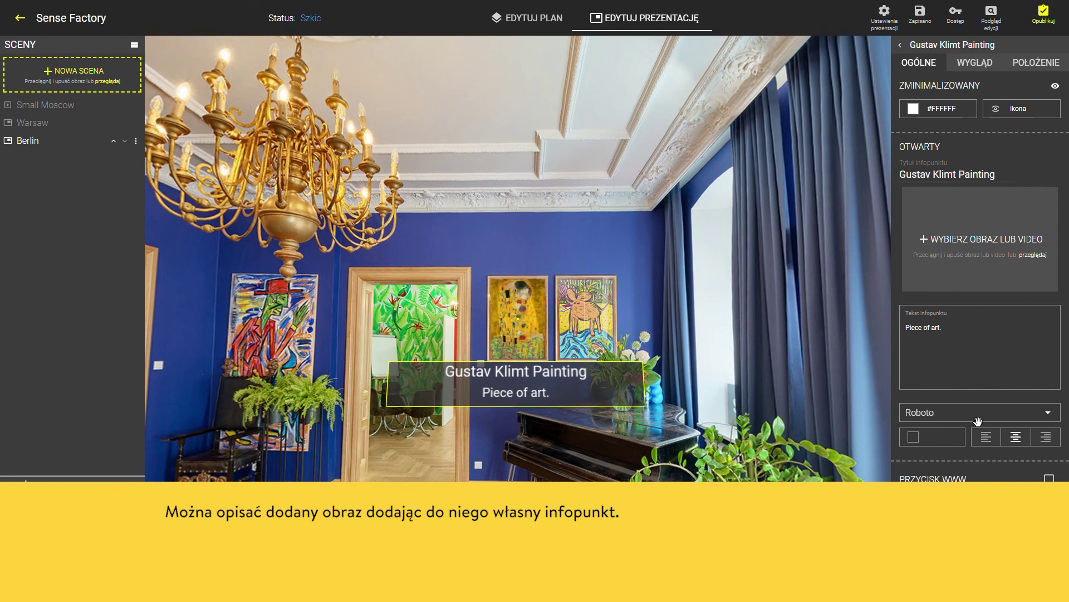
Give the infopoint a new icon, narrow it to 320 wide, and preview the tour
click(1000, 111)
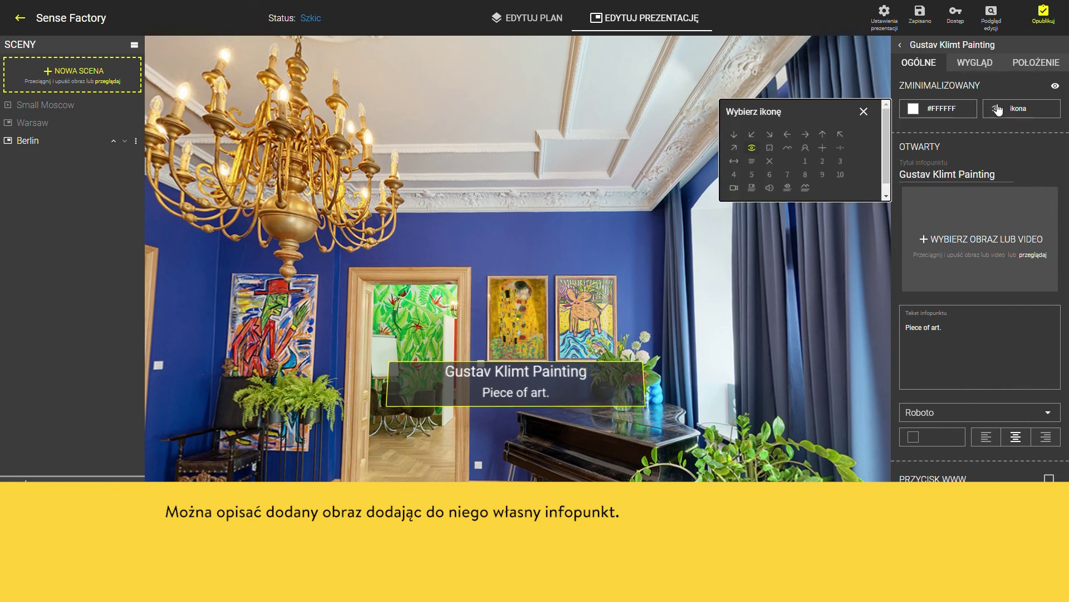
click(807, 187)
click(975, 62)
drag(940, 158, 936, 157)
click(993, 16)
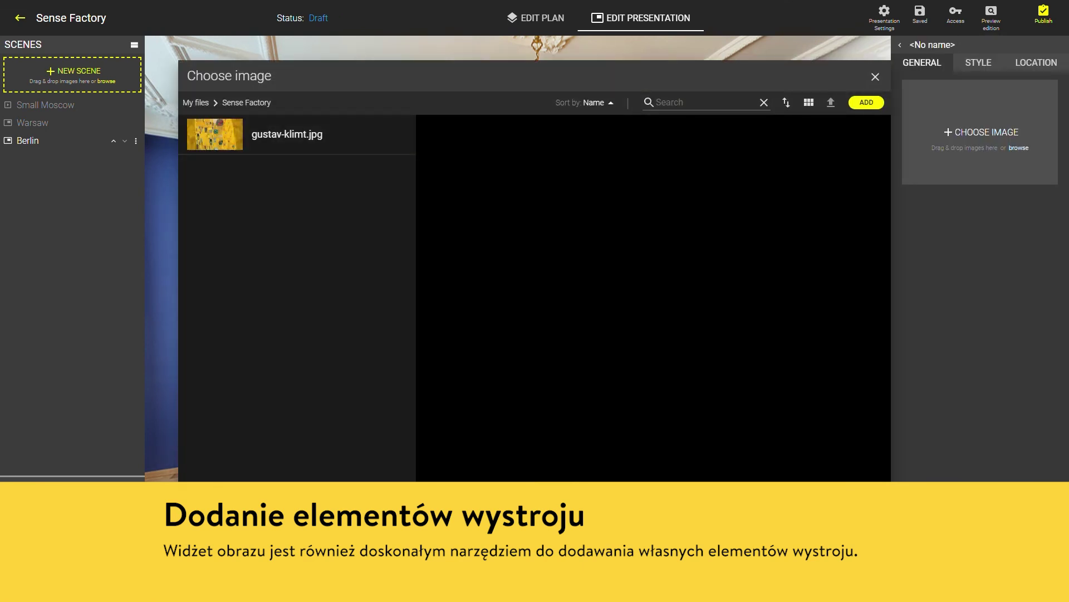
Upload both Van Gogh pictures and place van-gogh-autoportrait.jpg in the banner on the left wall
click(882, 106)
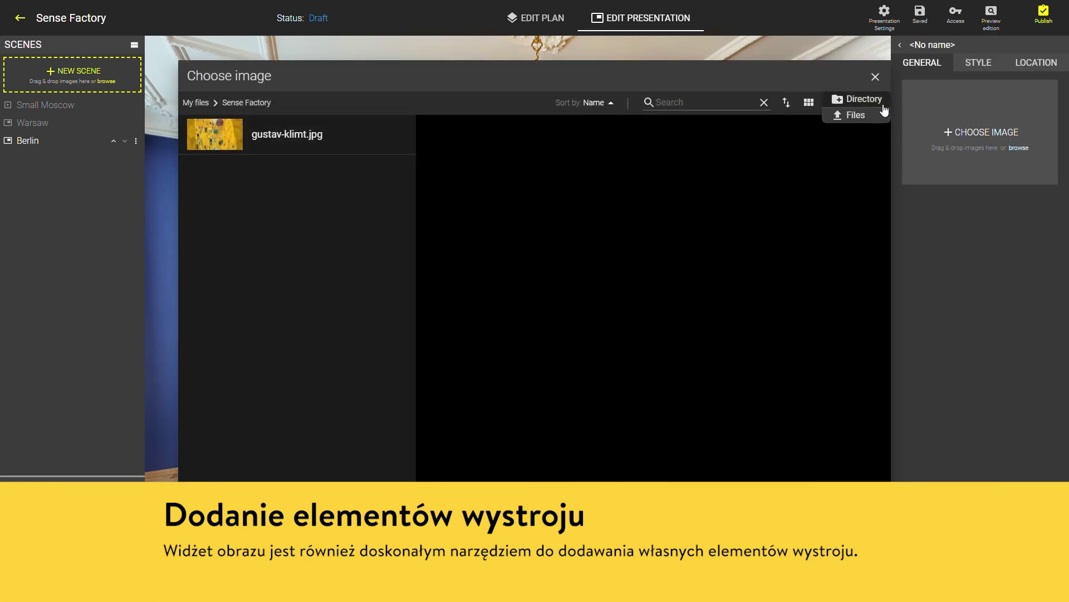
click(869, 117)
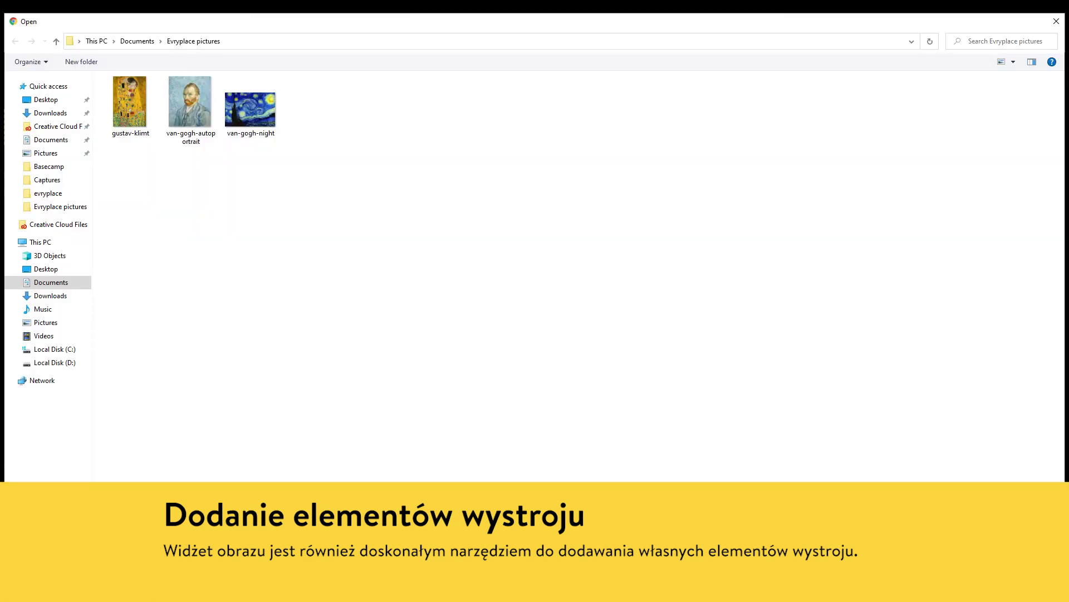
drag(301, 161, 200, 106)
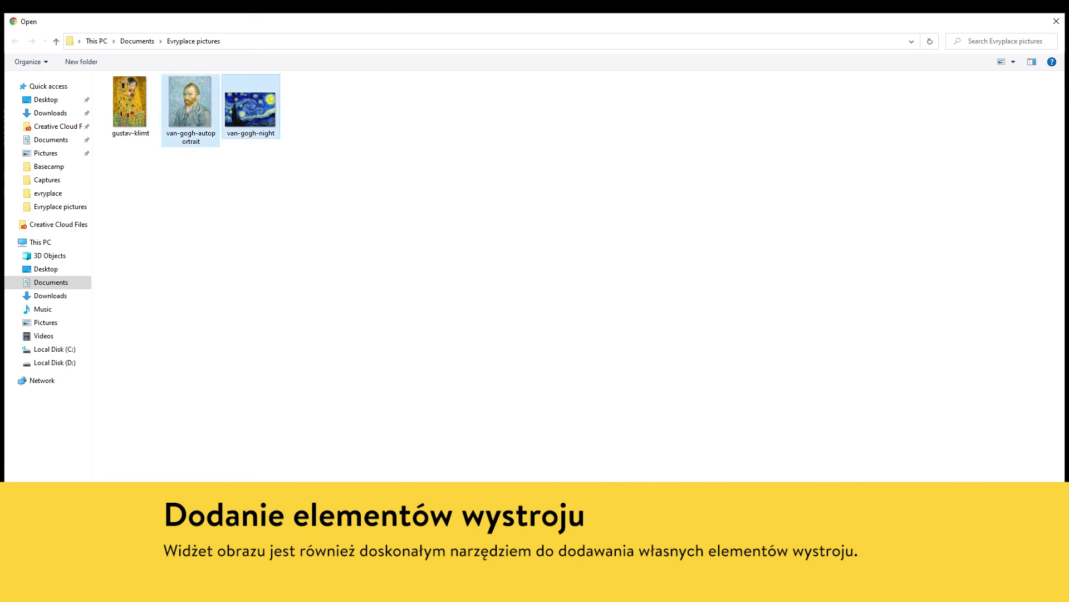
key(Return)
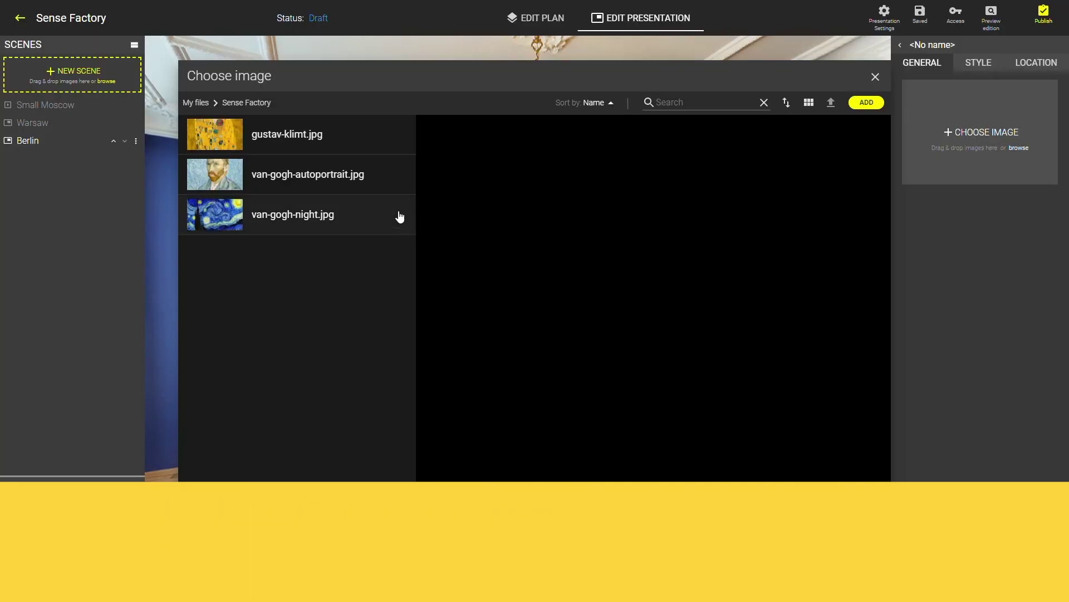
click(350, 177)
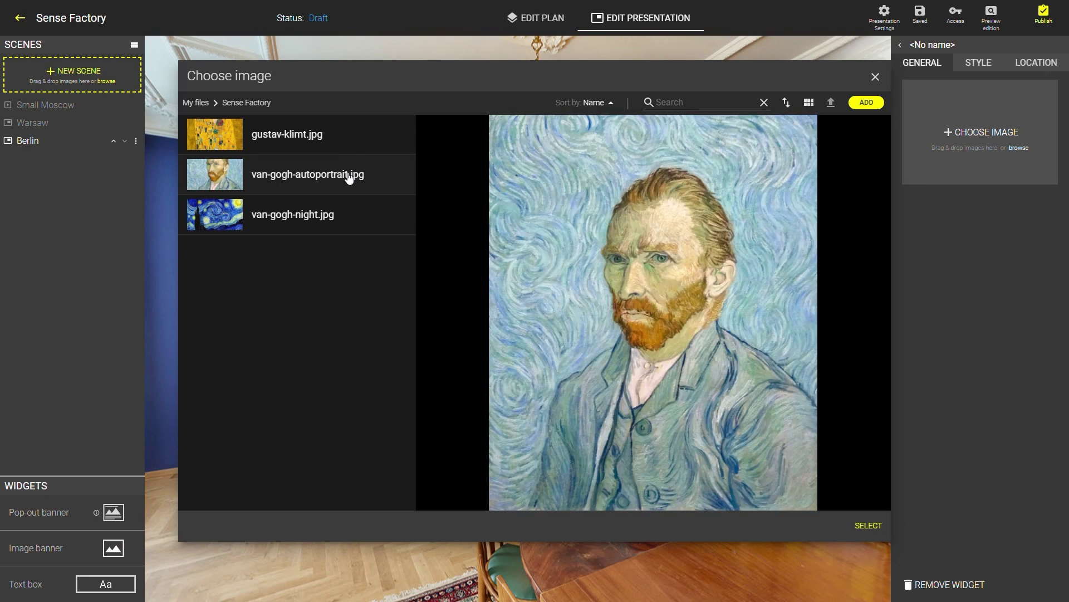
click(869, 527)
drag(564, 311, 357, 290)
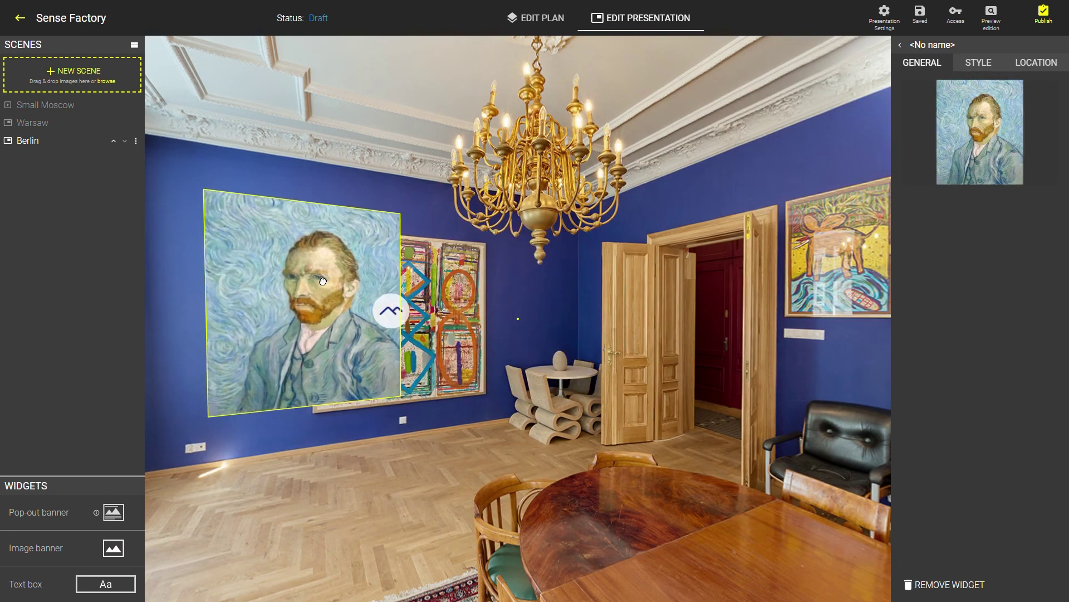
Shrink the Van Gogh portrait to 174×209 and turn it 7° to fit the wall
click(979, 62)
drag(938, 138, 922, 139)
click(1036, 62)
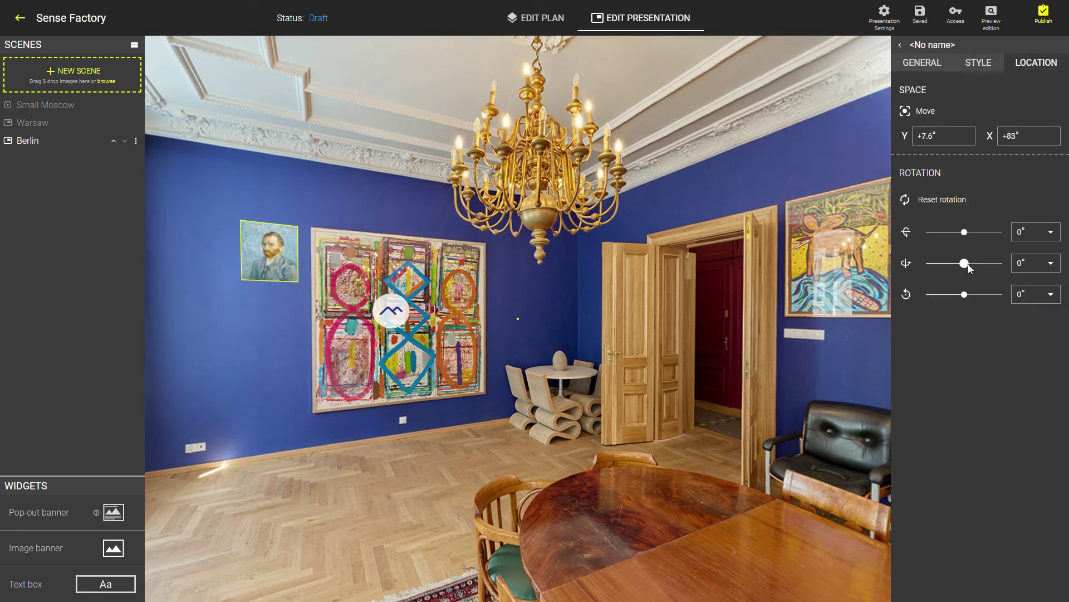
drag(968, 264, 974, 263)
Add a second image banner with van-gogh-night.jpg, shrunk to 215×145
click(91, 562)
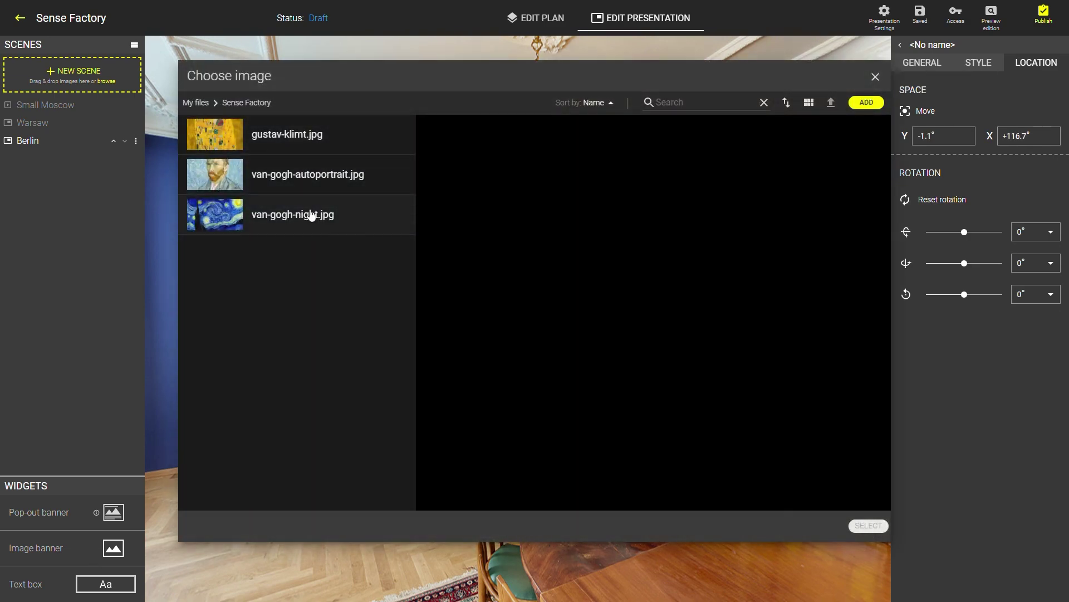
click(312, 215)
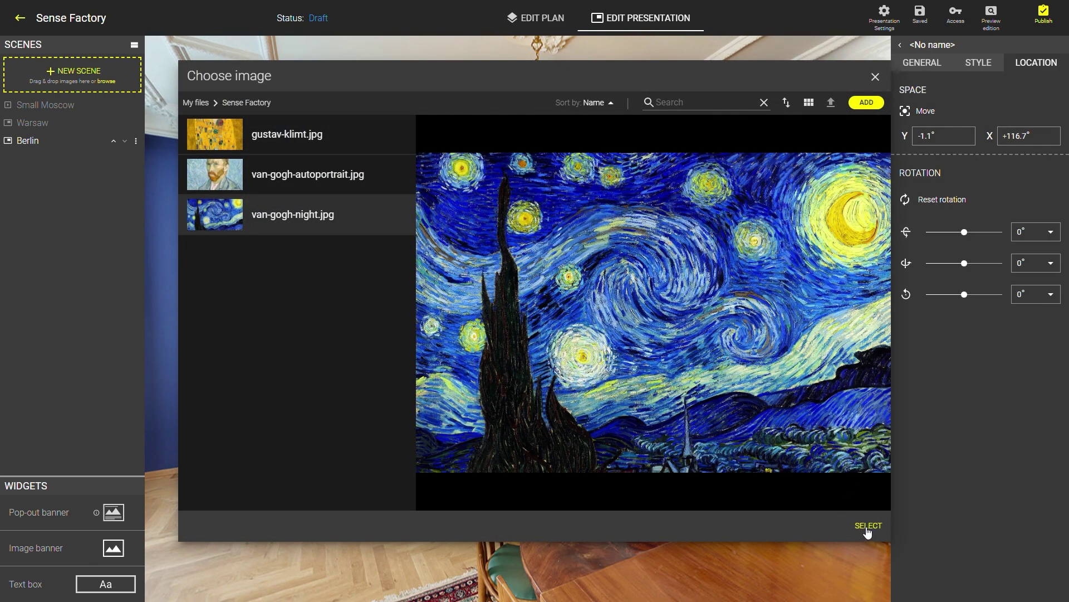
click(867, 530)
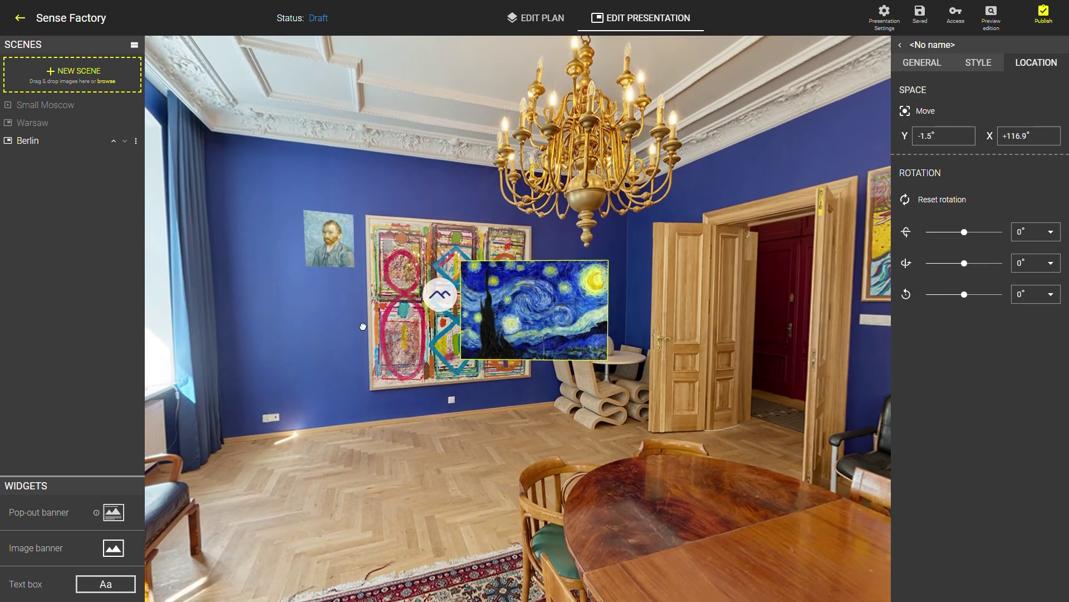
click(978, 63)
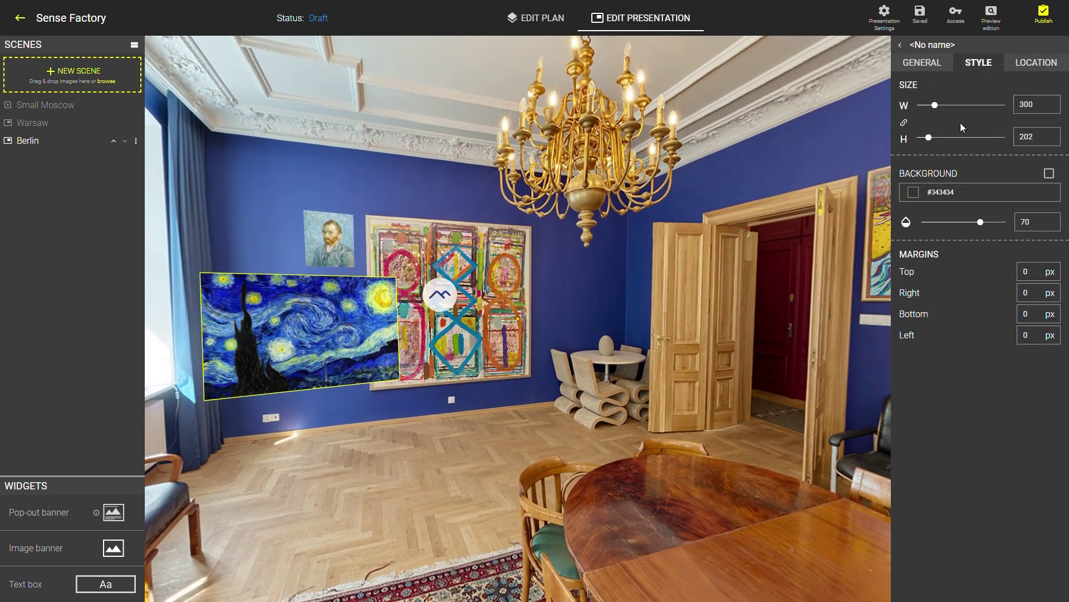
drag(929, 137, 925, 137)
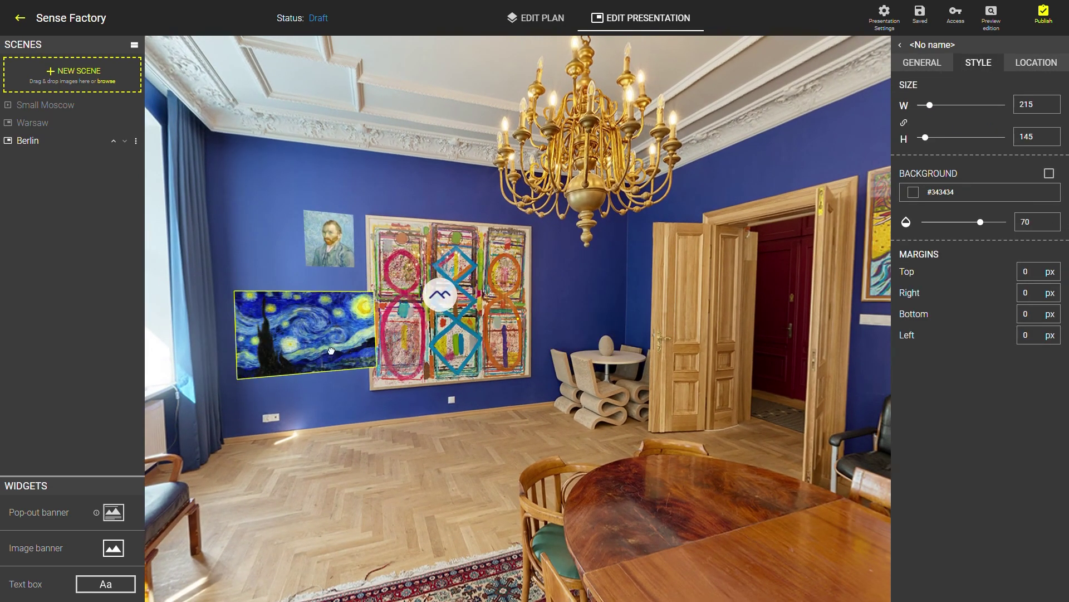
Position the Starry Night banner lower left on the wall and tilt it to -13°
drag(331, 351, 320, 371)
drag(926, 137, 925, 137)
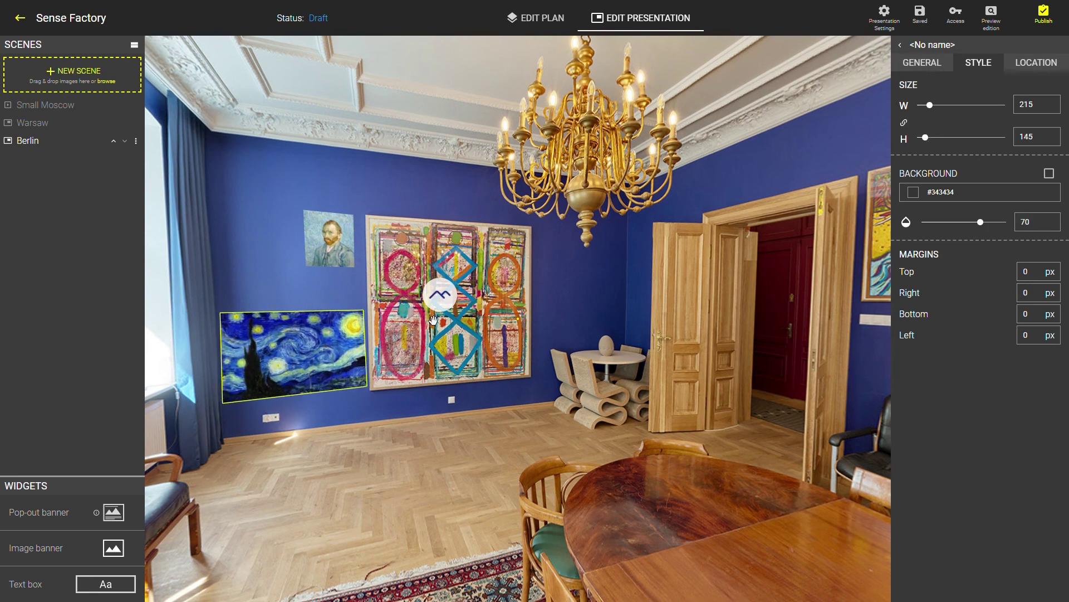
click(1033, 63)
drag(969, 232, 969, 233)
drag(361, 359, 362, 363)
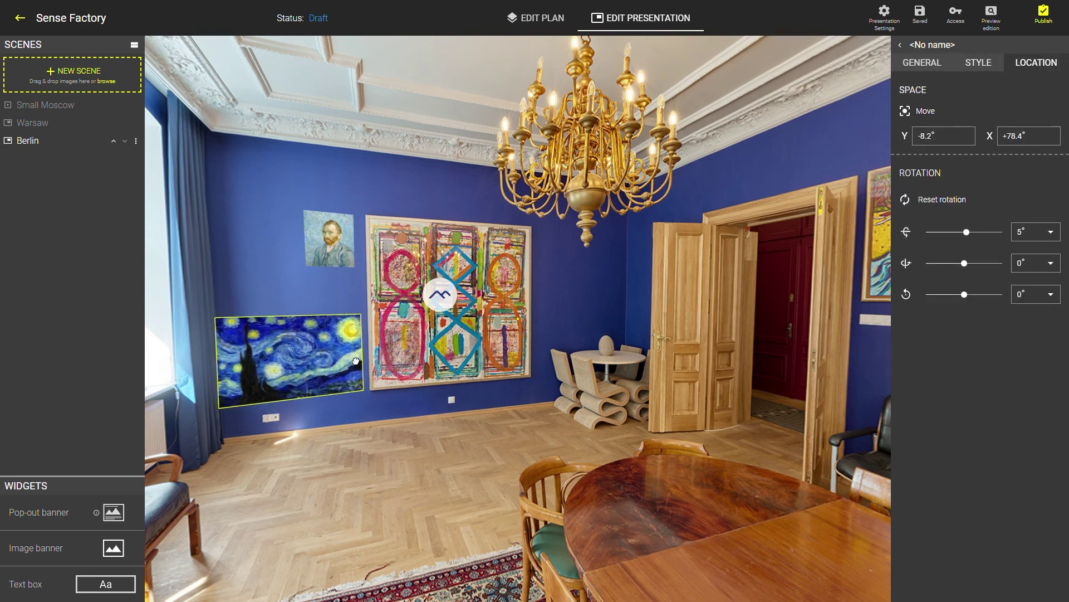
drag(967, 263, 960, 264)
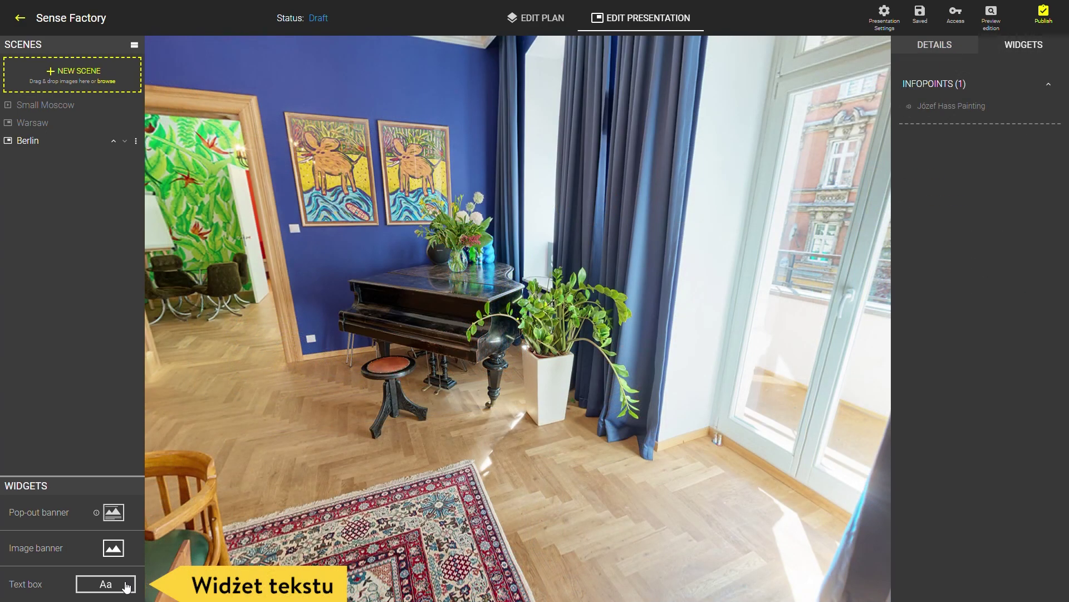
Add a dark blue 'Sit and play' text box, font size 10, on the floor near the piano
click(127, 586)
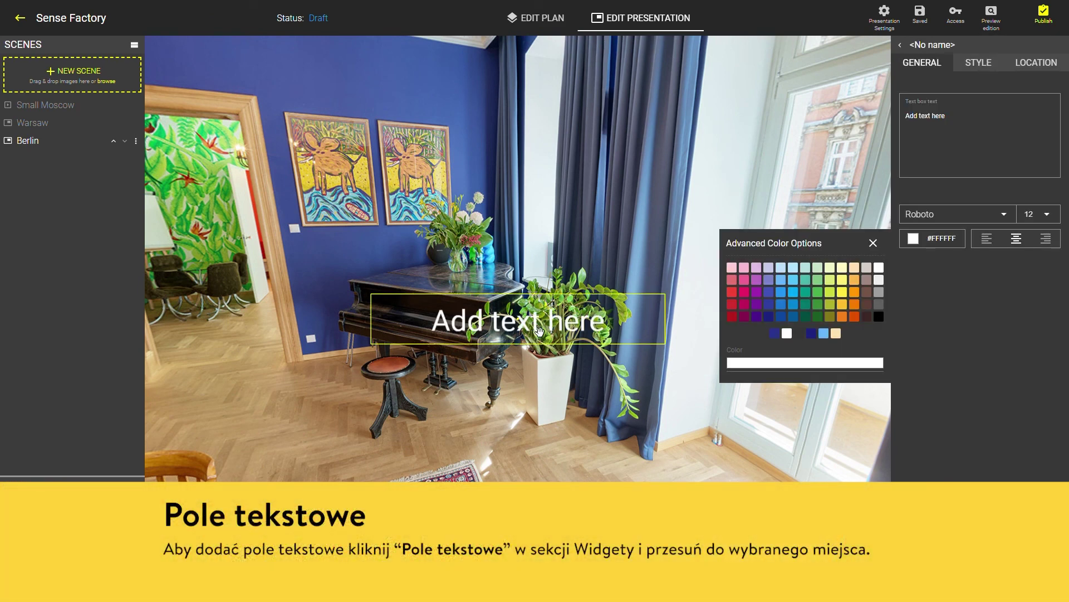
drag(539, 331, 410, 463)
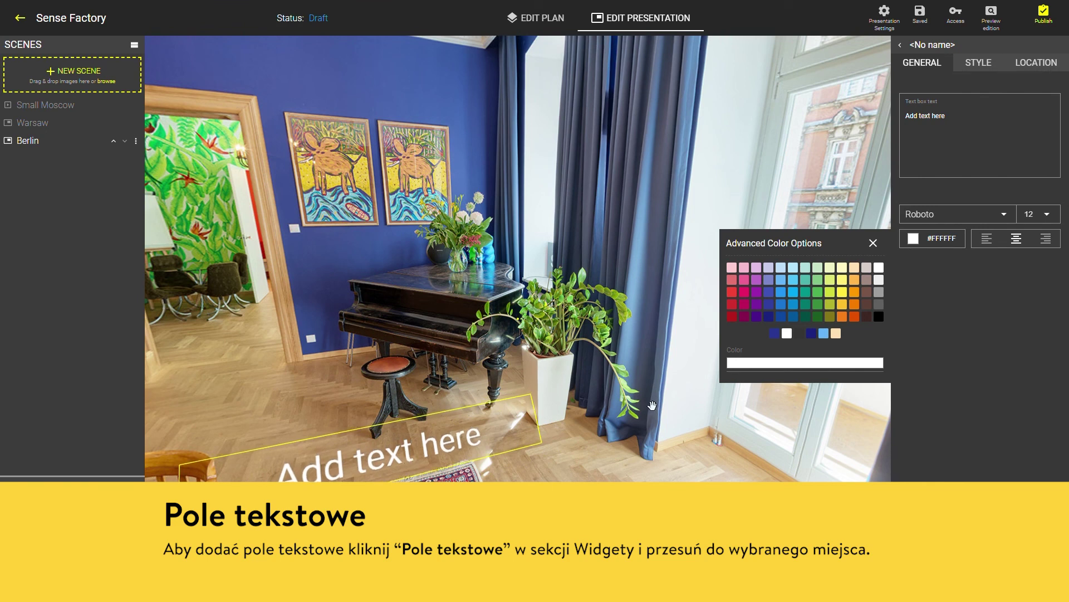
click(812, 334)
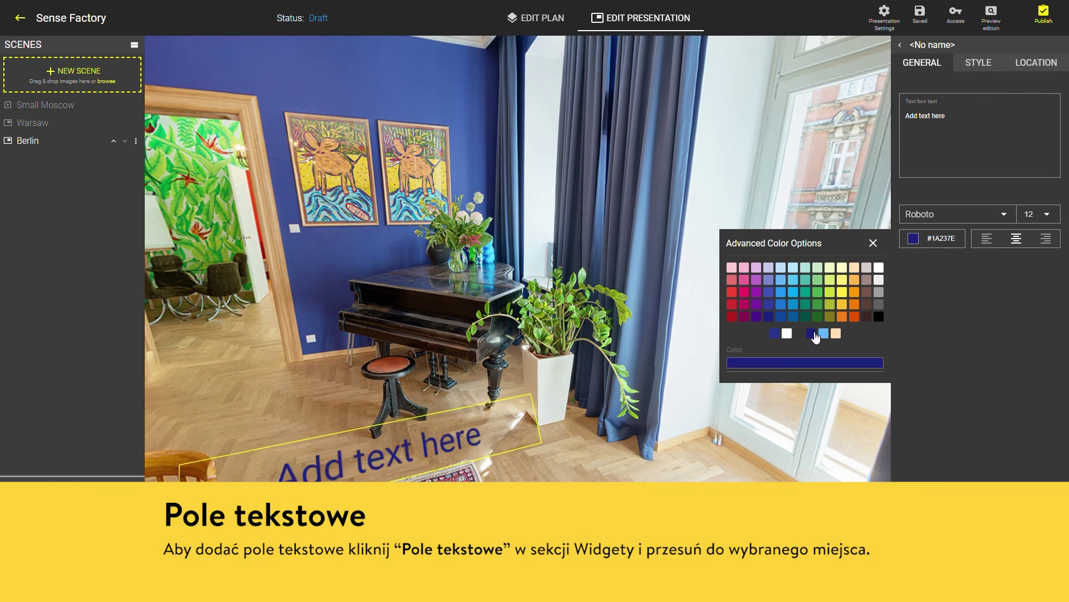
click(932, 157)
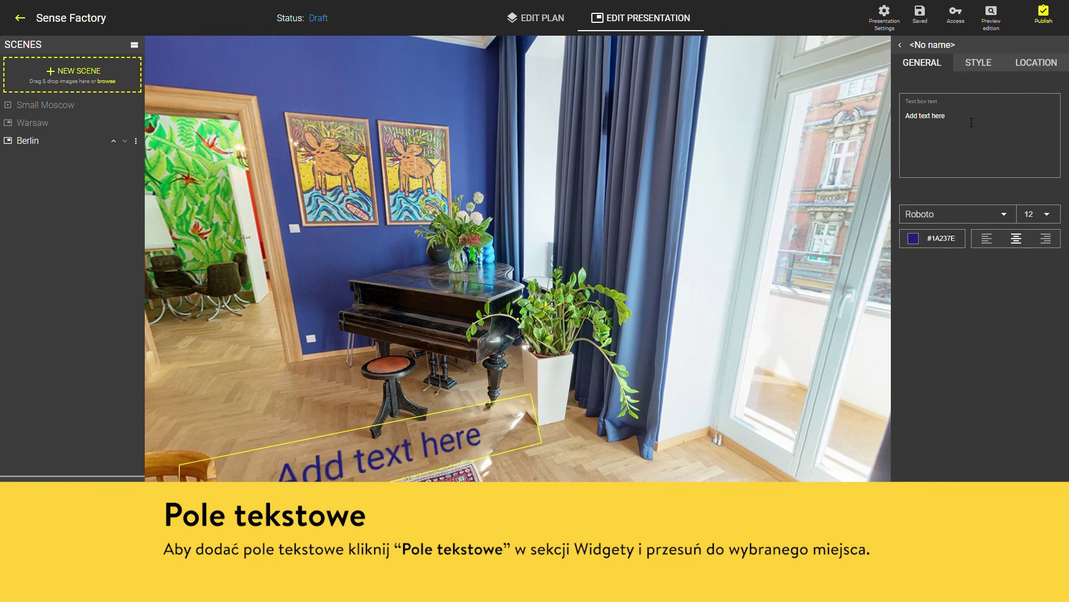
text(Sit and play)
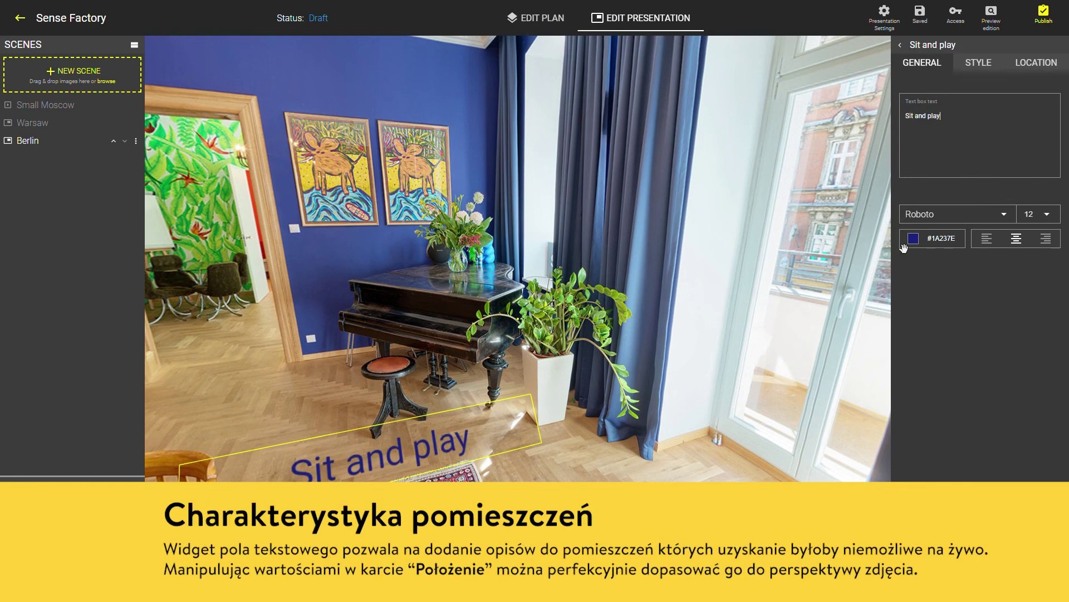
click(1052, 221)
click(1035, 265)
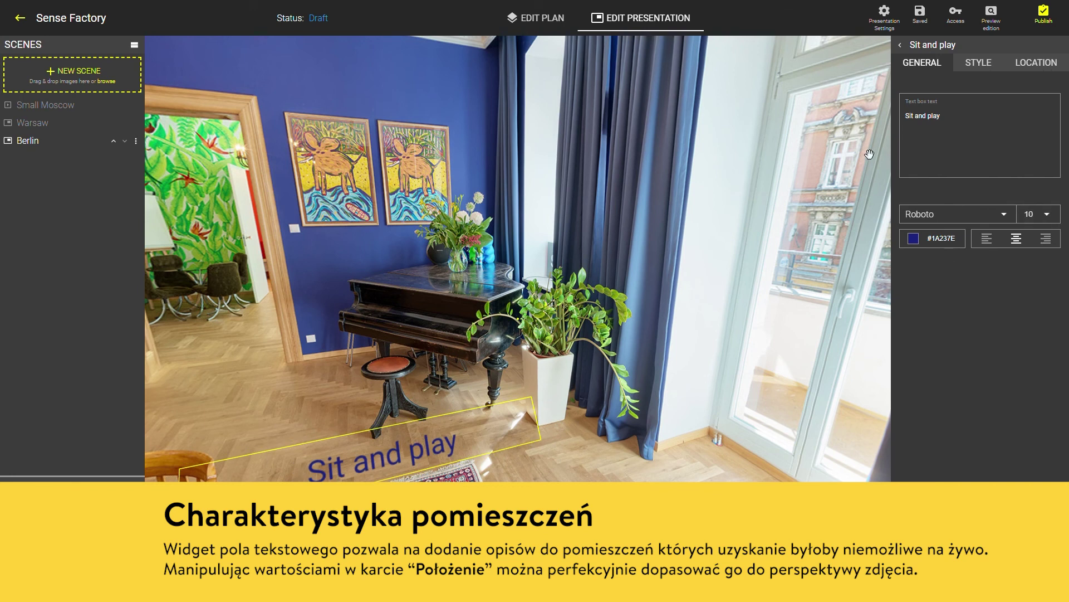
Lay the 'Sit and play' label flat on the floor at -38°
click(1038, 64)
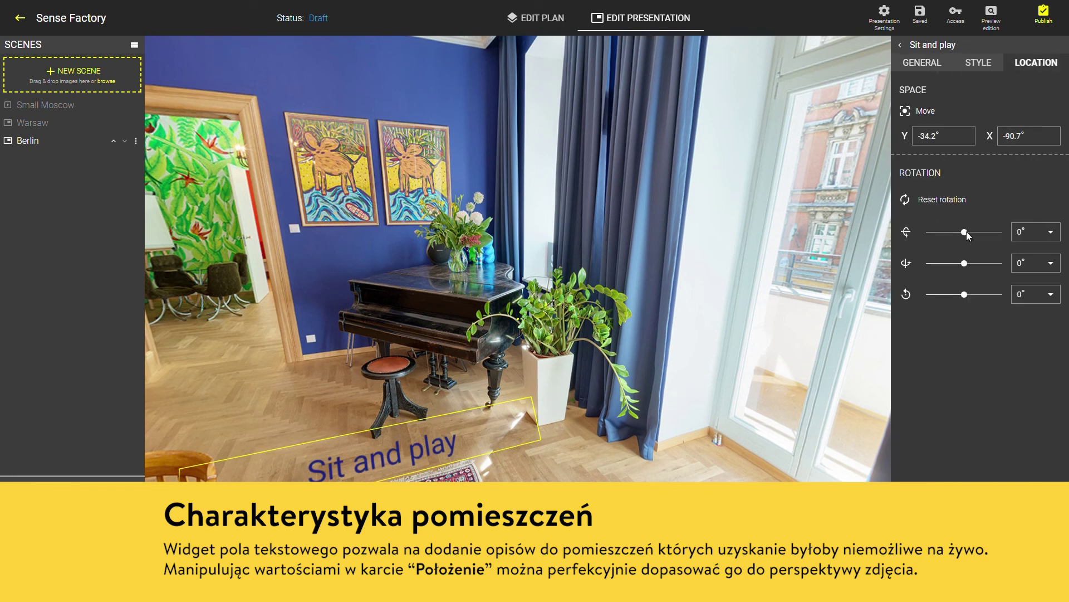
mouse_move(966, 232)
mouse_down()
mouse_move(938, 238)
mouse_move(948, 241)
mouse_up()
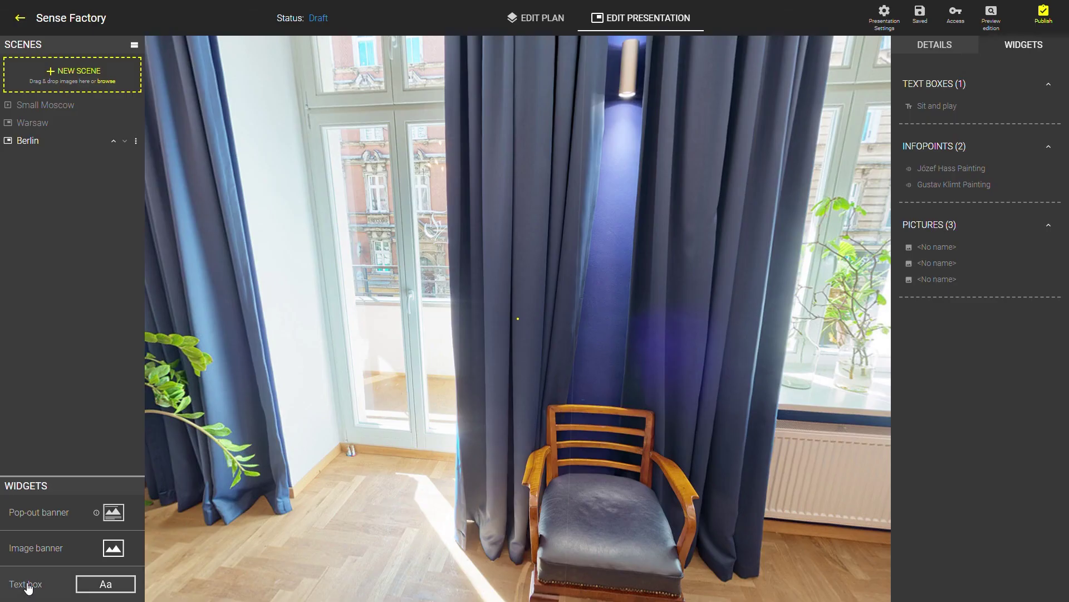
click(28, 585)
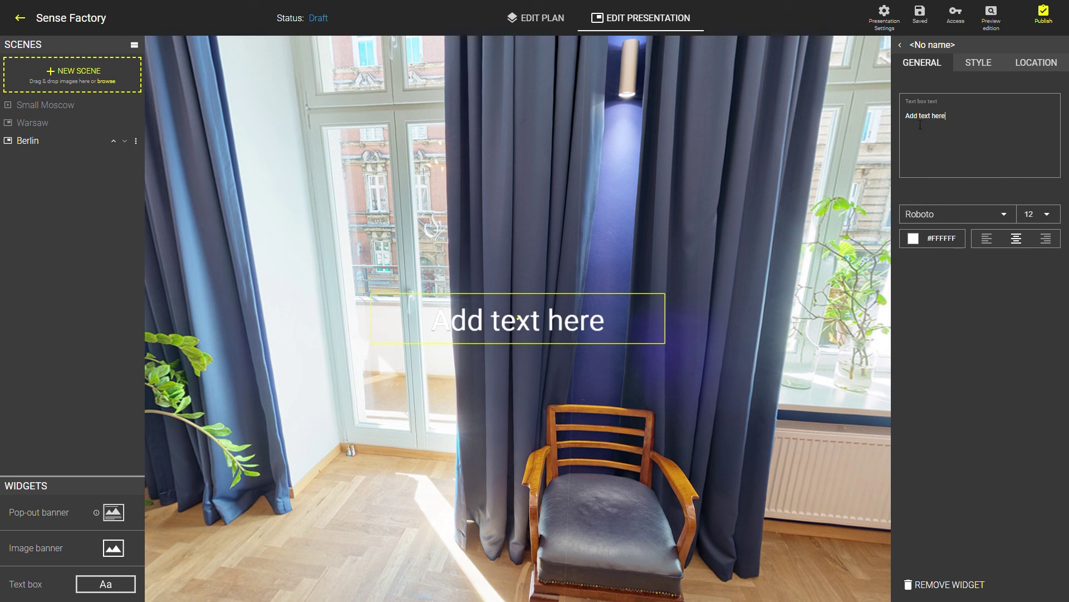
Make the new text box read 'Marszałkowska / Street' on two lines, dark blue #1A237E, size 10
key(ctrl+a)
text(Marszałkowska)
key(Return)
text(S)
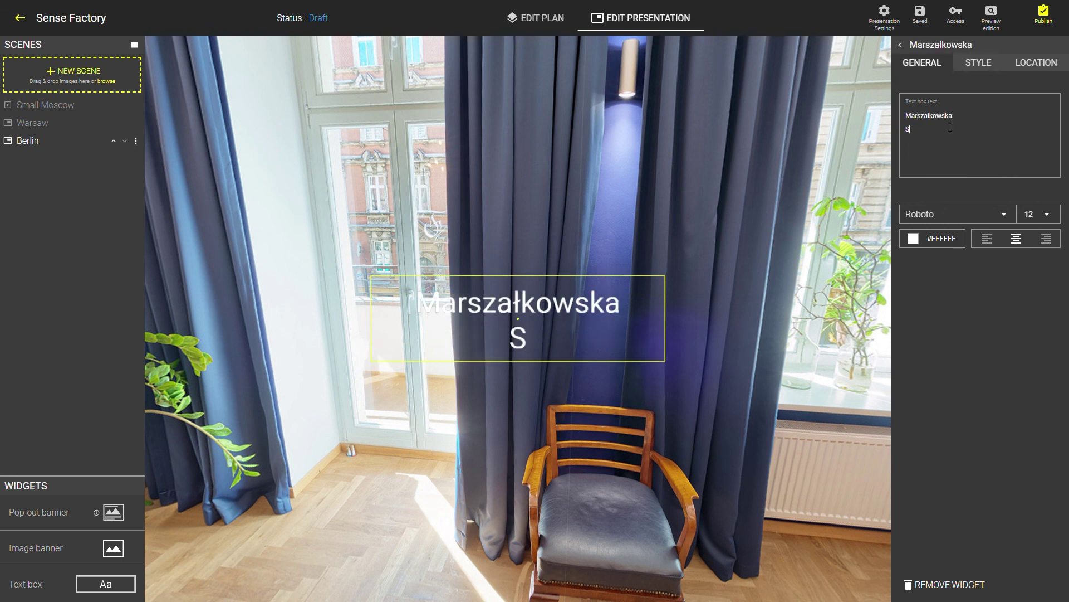
text(treet)
click(913, 239)
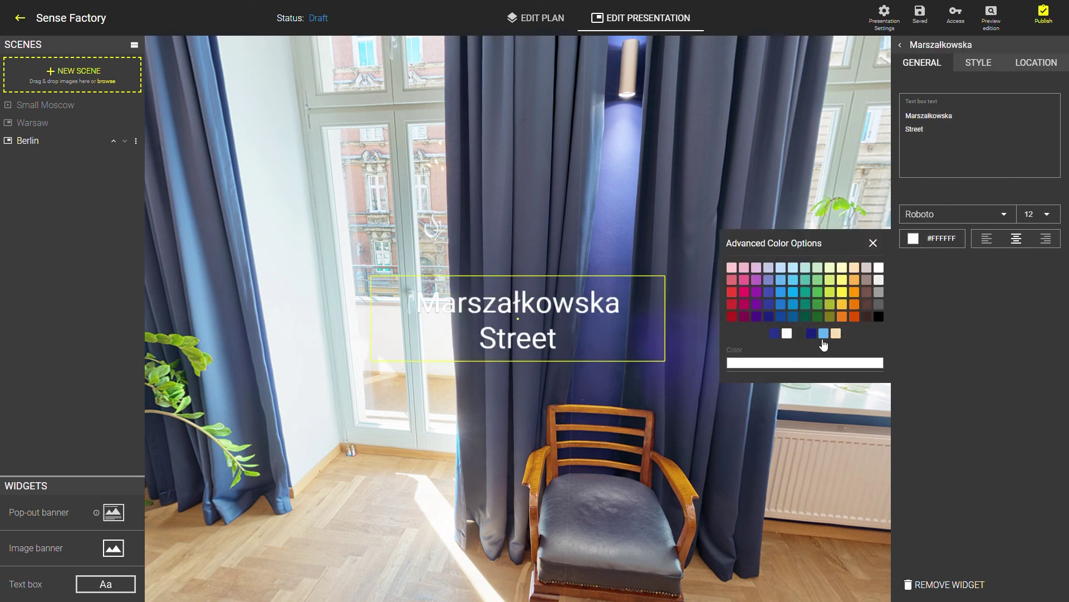
click(813, 334)
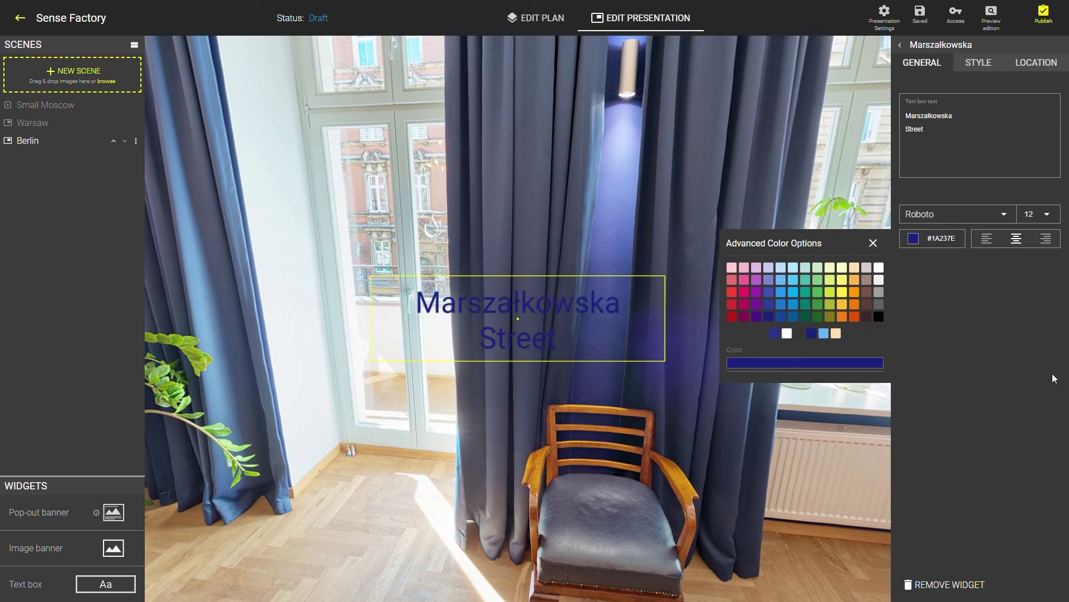
click(1057, 219)
click(1036, 269)
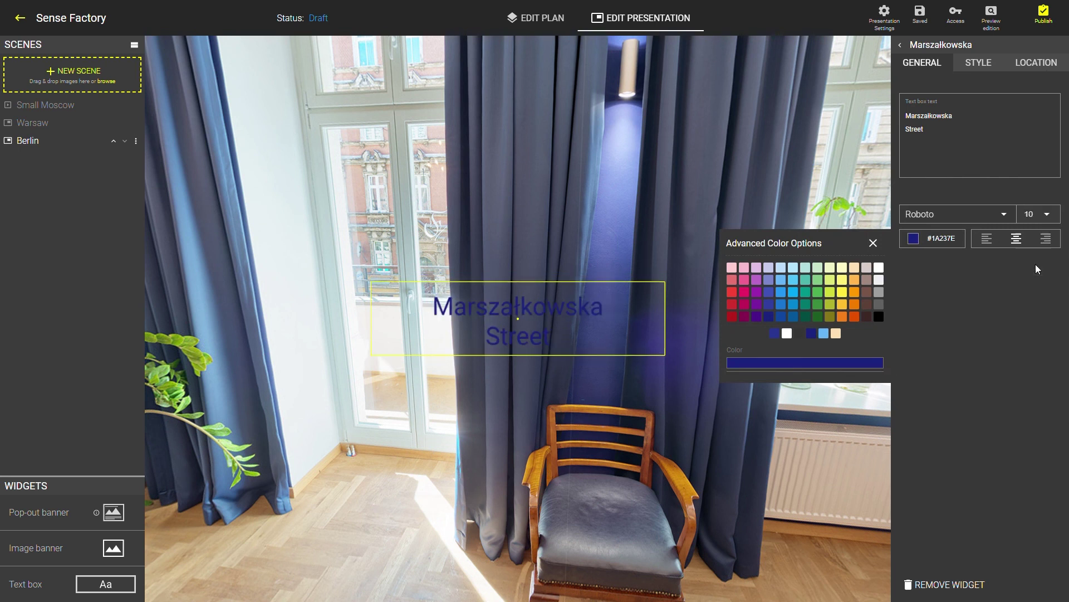
click(873, 243)
Place the label over the left window, rotated -31° and 2°, and open the tour preview
drag(585, 319, 431, 205)
click(1036, 62)
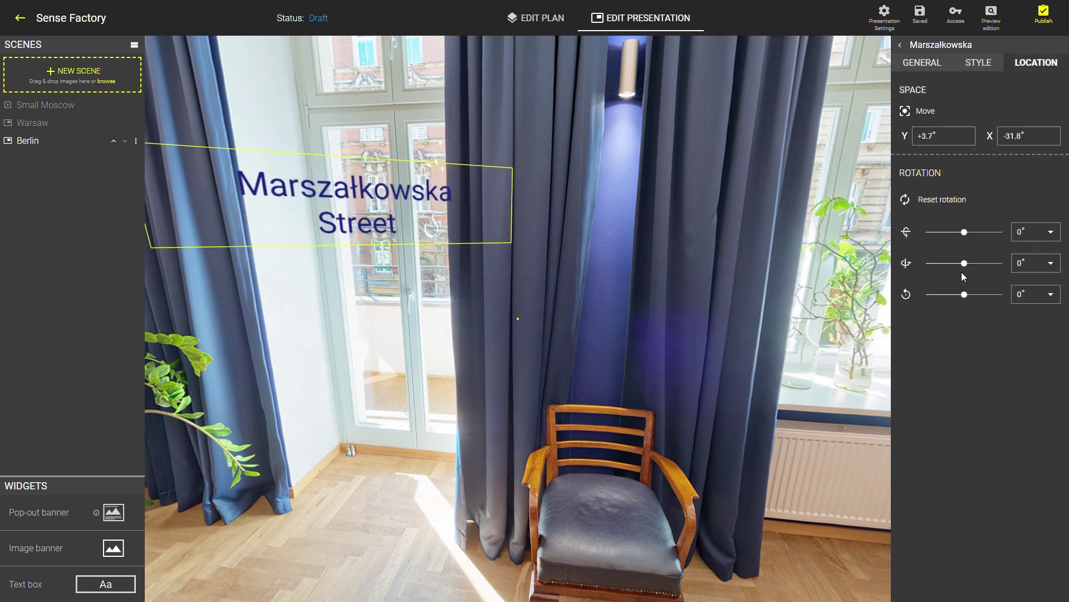
drag(964, 263, 965, 295)
double_click(1024, 297)
text(2)
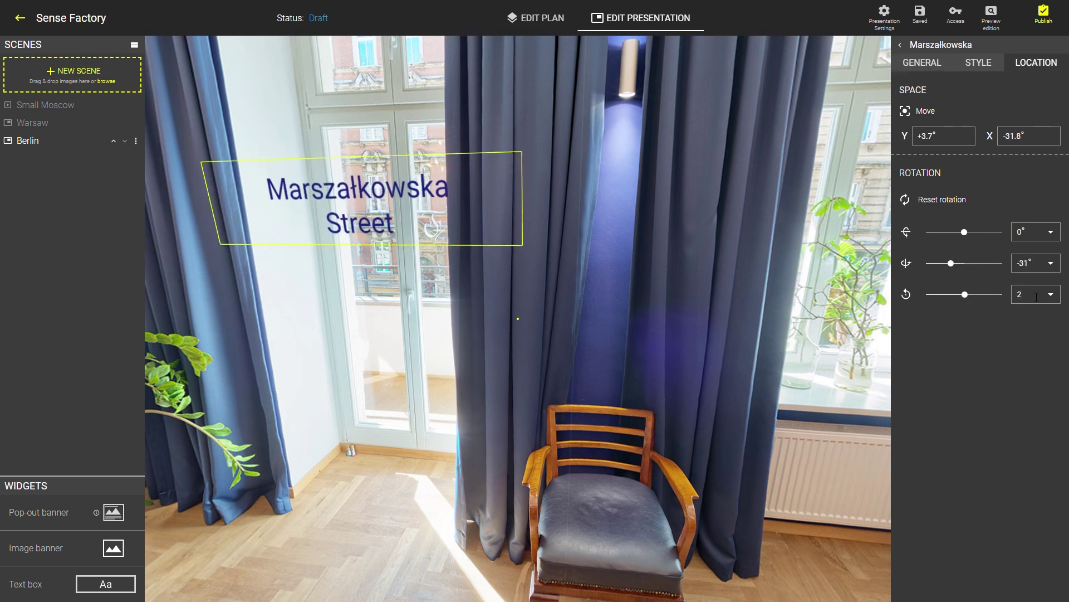
drag(415, 212, 409, 209)
click(994, 18)
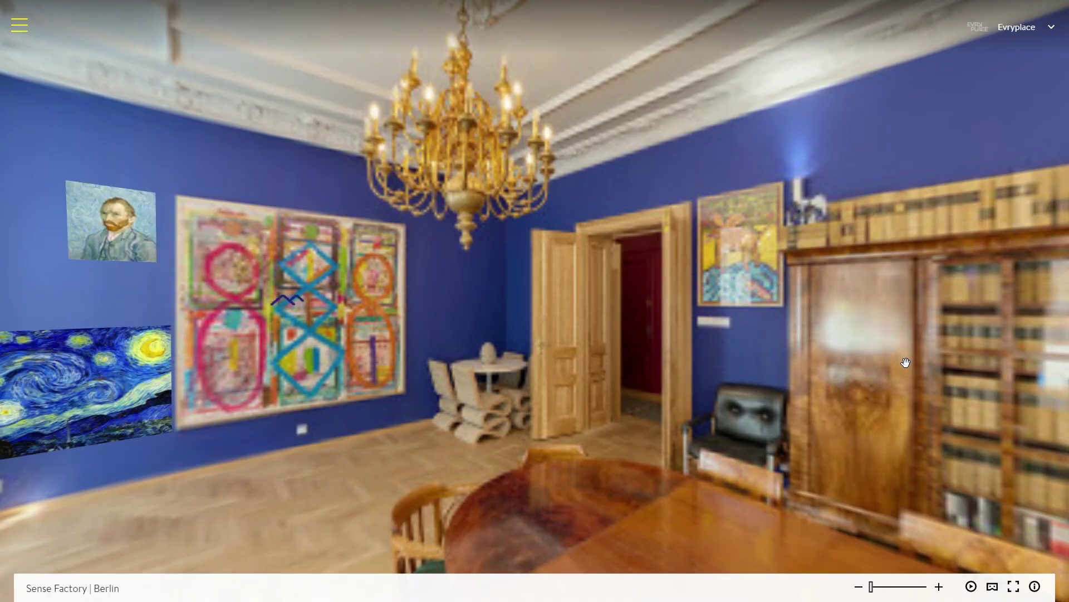
Look around the preview to check the 'Sit and play' and 'Marszałkowska Street' labels
drag(772, 348, 523, 275)
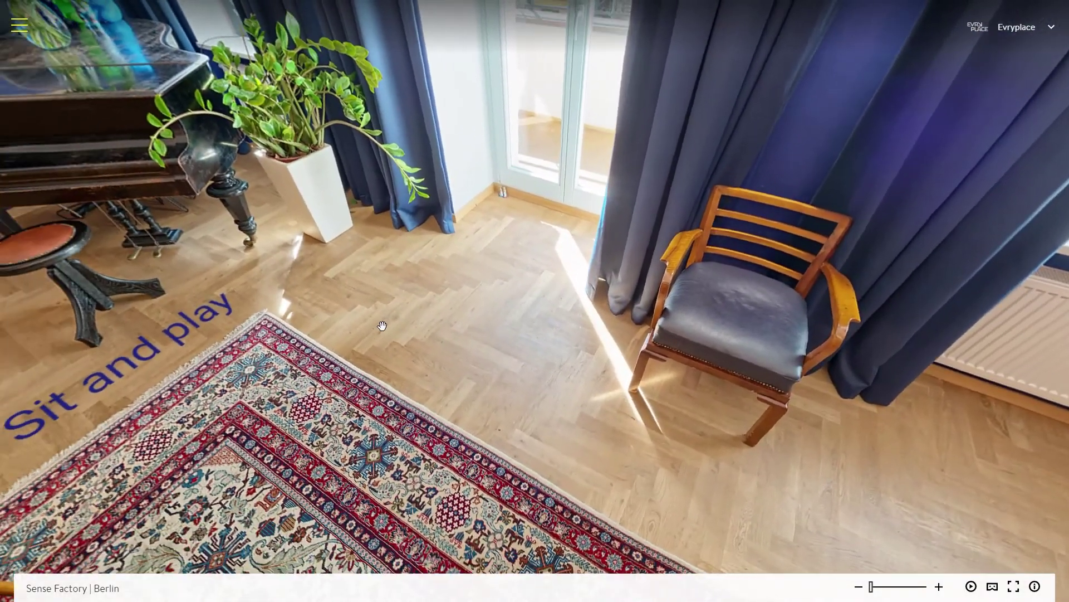
drag(382, 326, 526, 337)
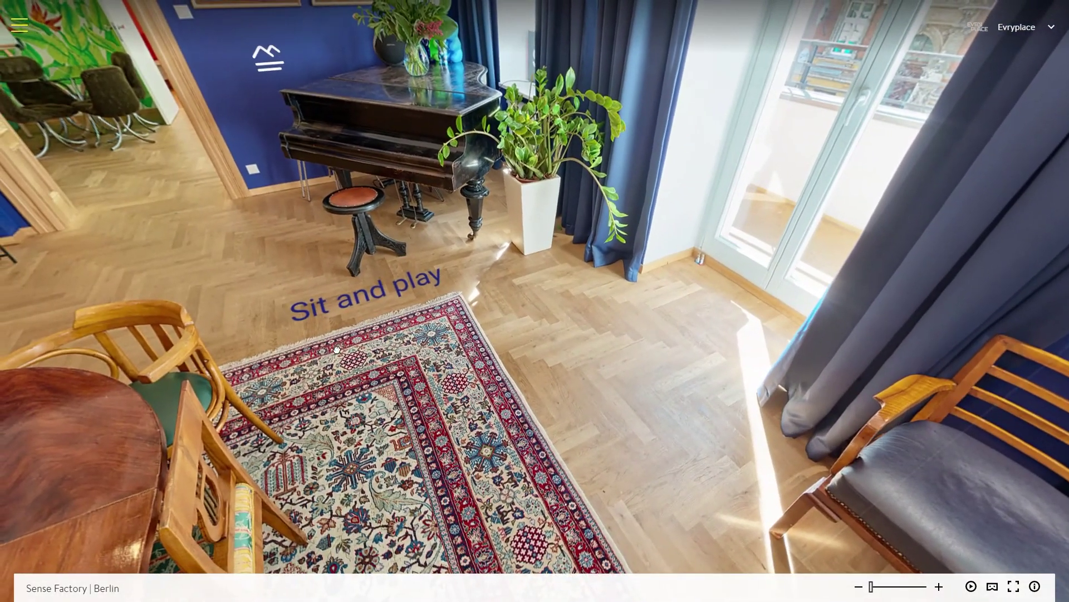
mouse_move(362, 301)
mouse_down()
mouse_move(301, 382)
mouse_move(523, 279)
mouse_move(488, 306)
mouse_up()
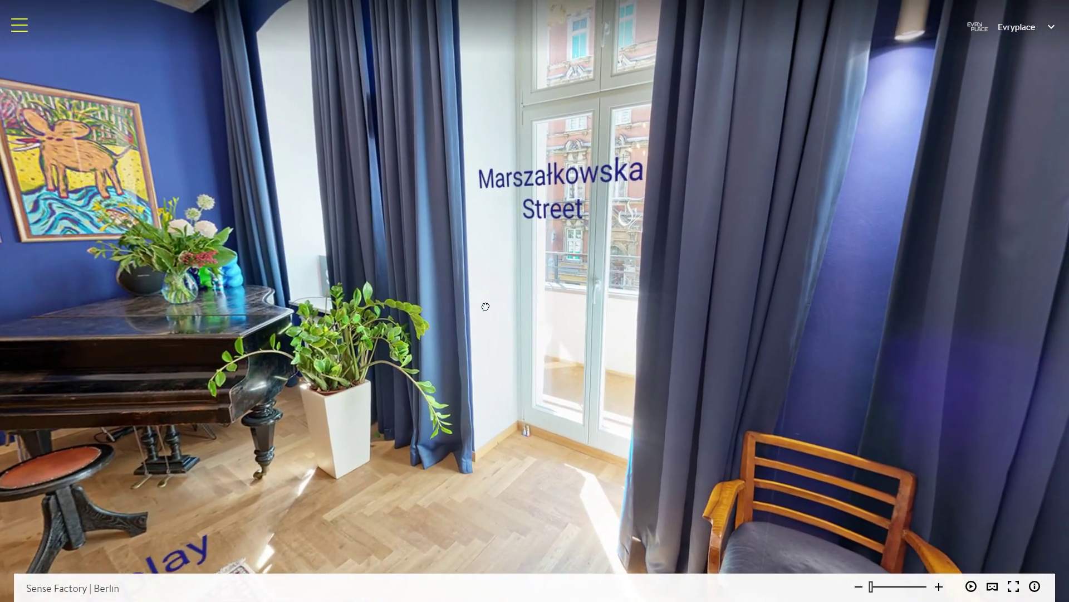
drag(1001, 184, 1006, 165)
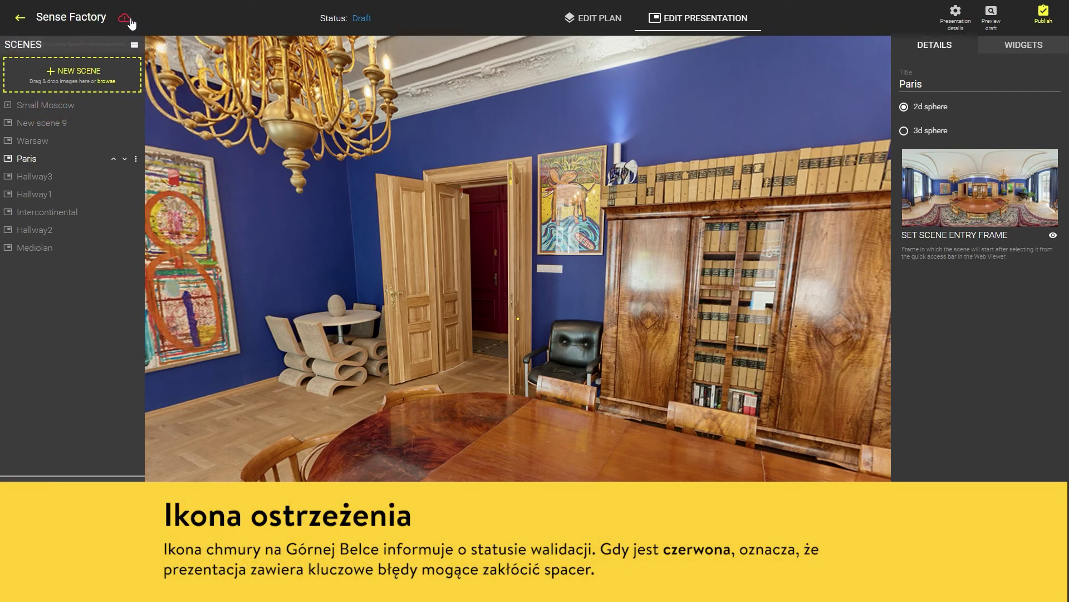
From the review problems list, rename the scene 'New scene 9' to 'Barcelona'
click(129, 20)
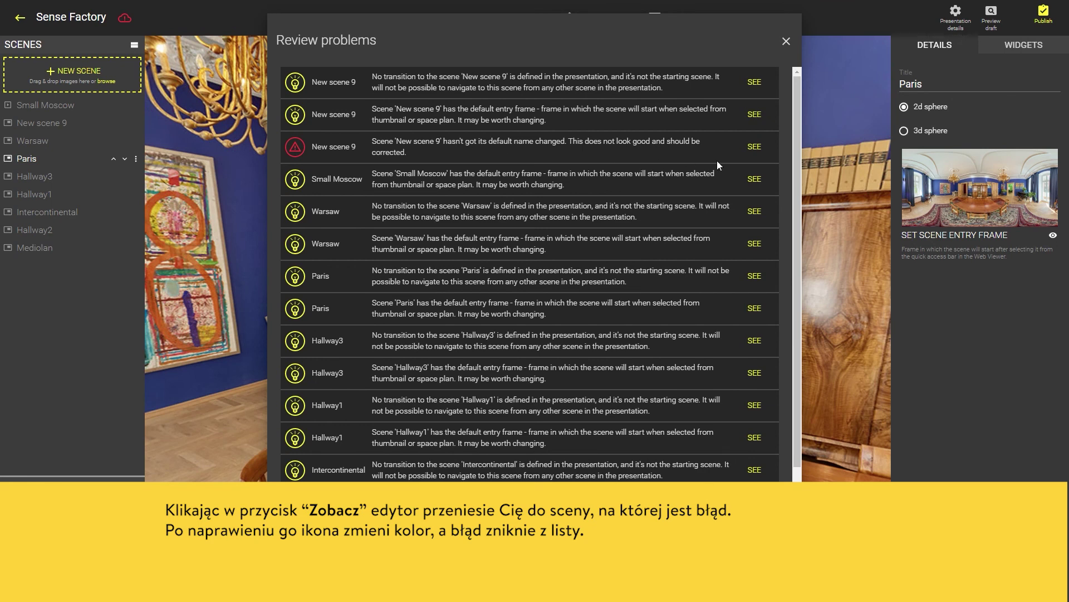
click(761, 150)
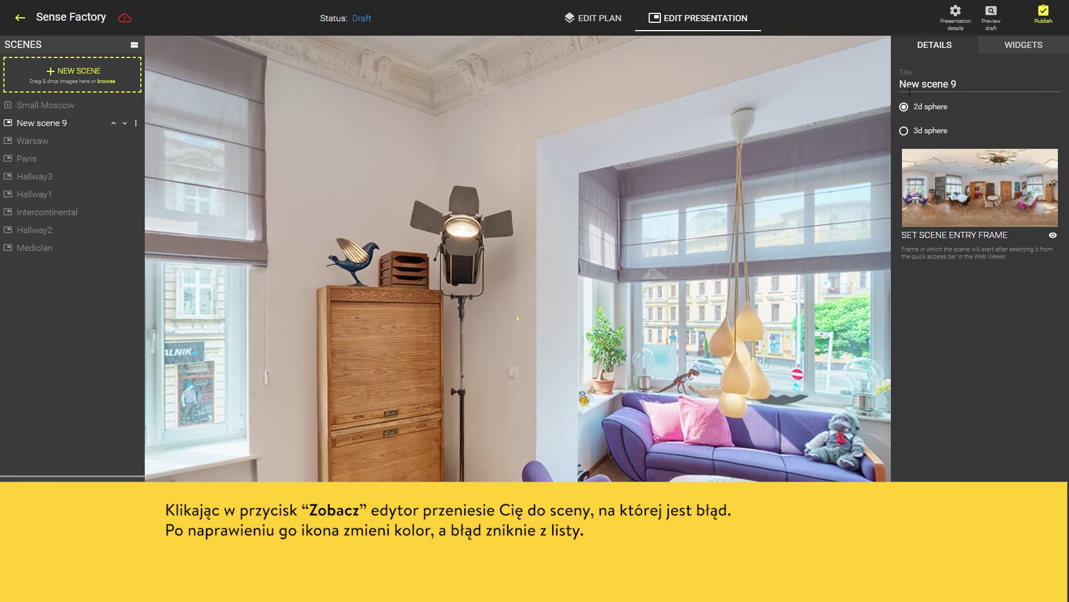
triple_click(1039, 86)
text(Barcelona)
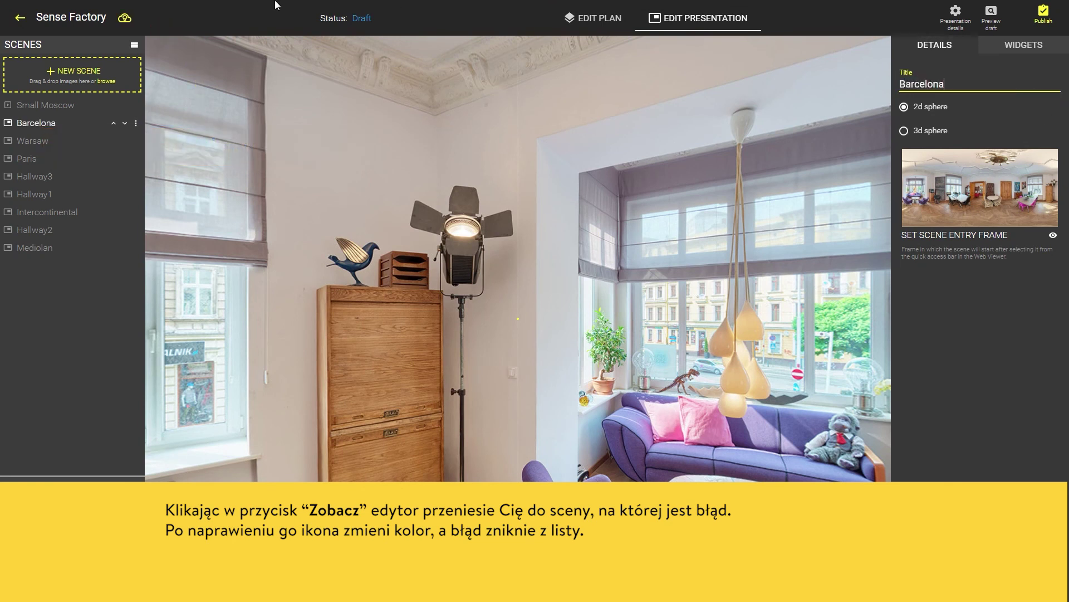
Move Barcelona to the top of the Scenes list, then reopen Review problems
click(133, 22)
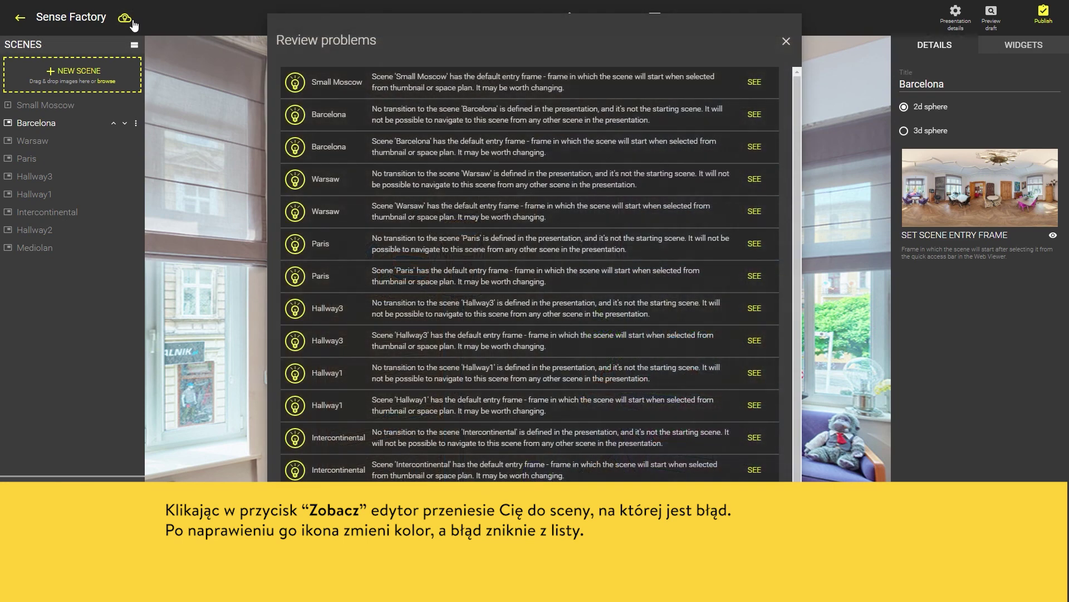
click(787, 41)
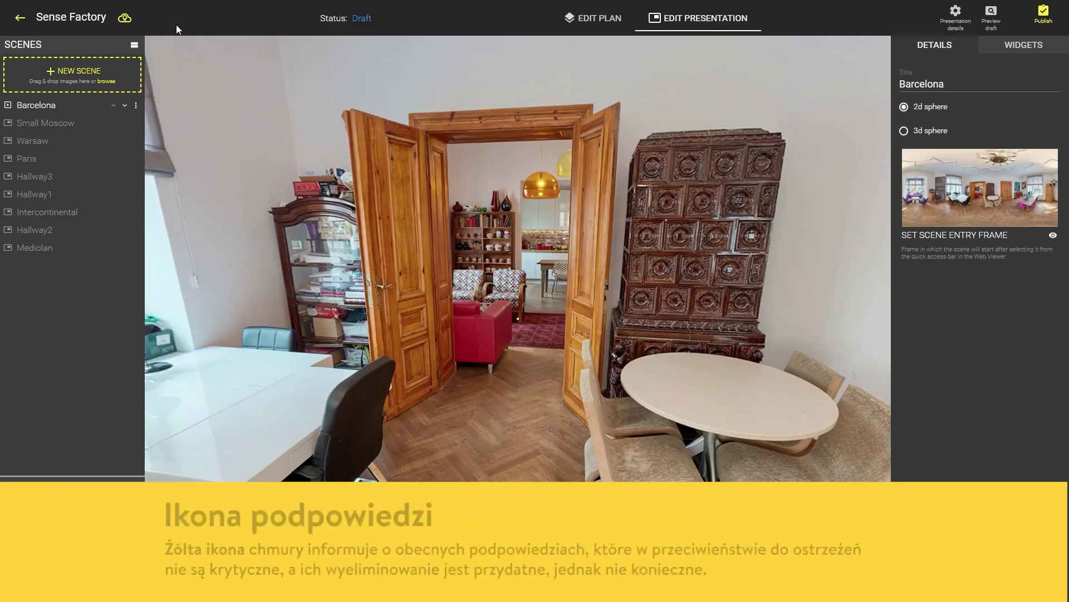
click(126, 18)
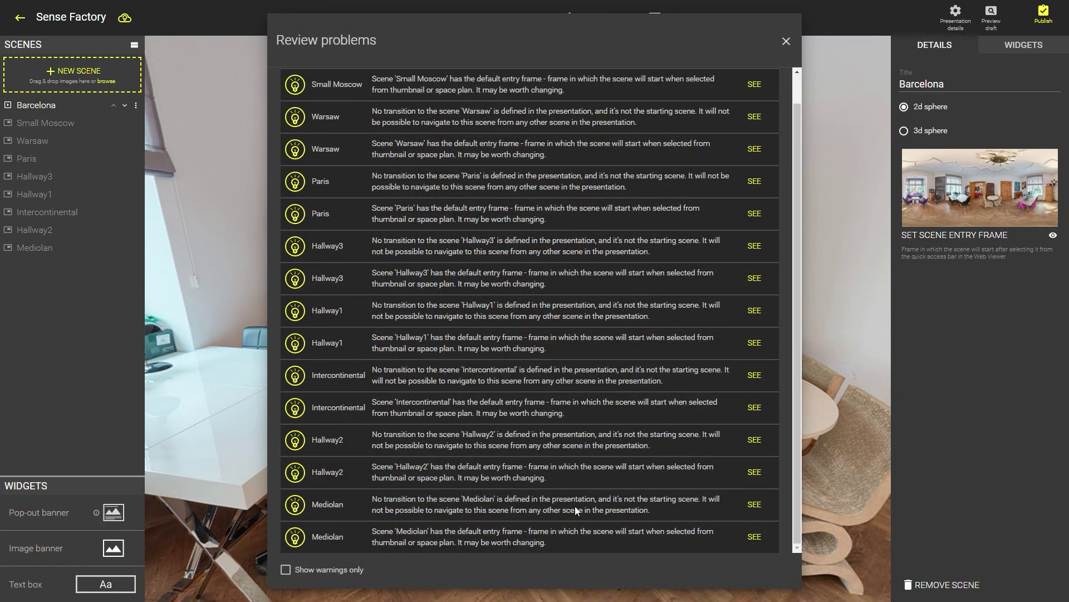
From Mediolan's missing-transition warning, confirm the arrival view for the Barcelona transition
click(754, 505)
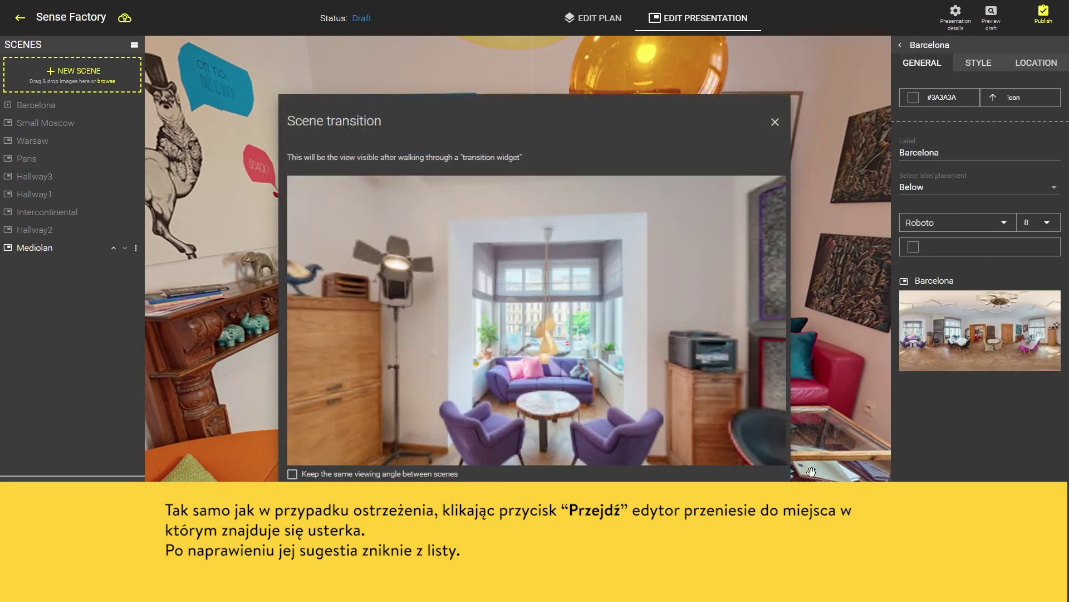
click(782, 496)
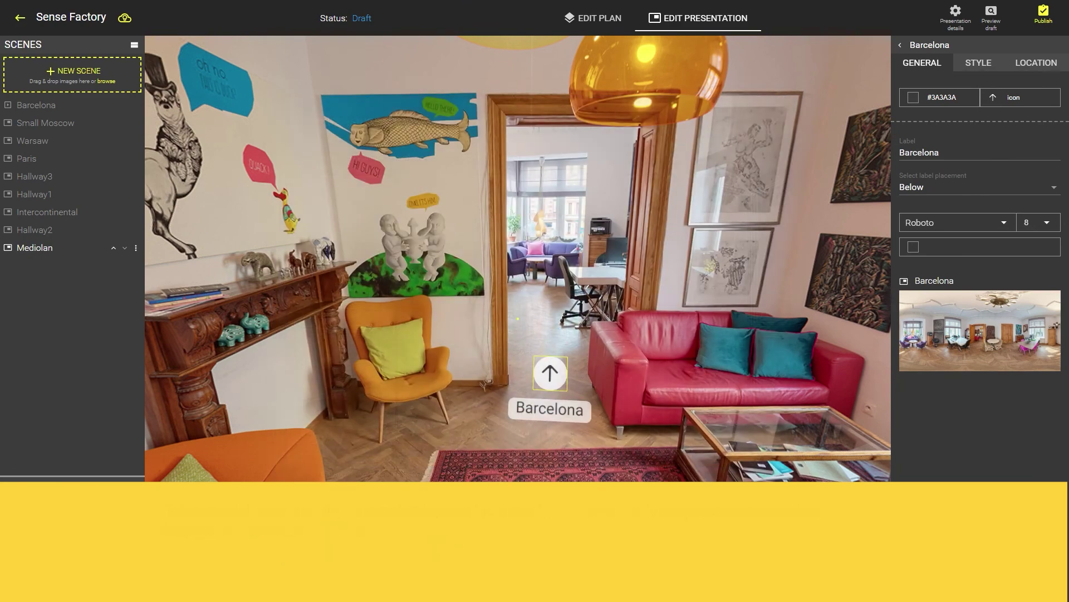
click(126, 19)
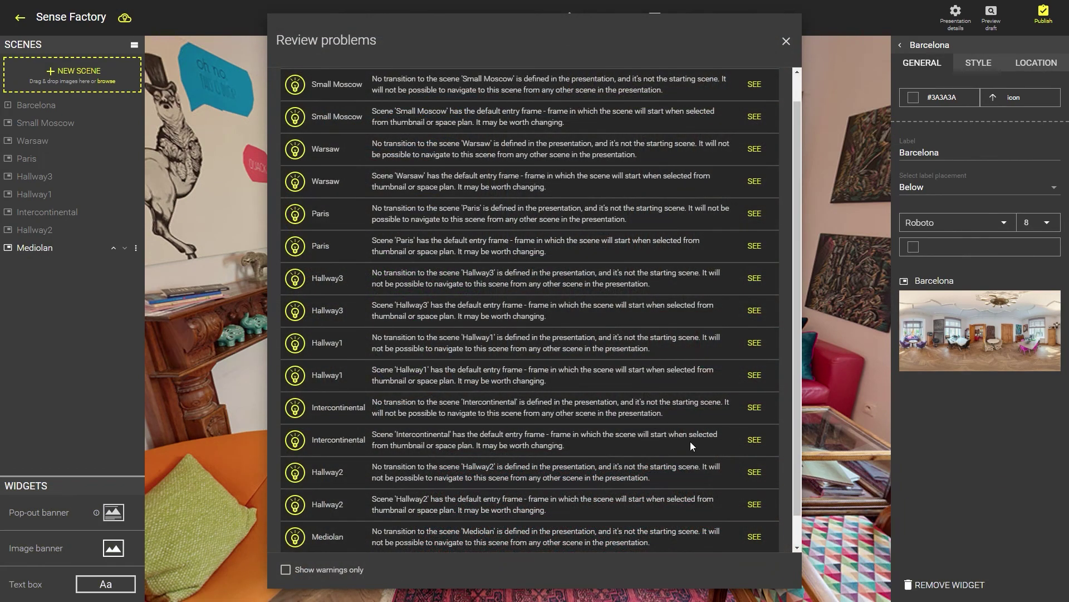
scroll(688, 446, down, 1)
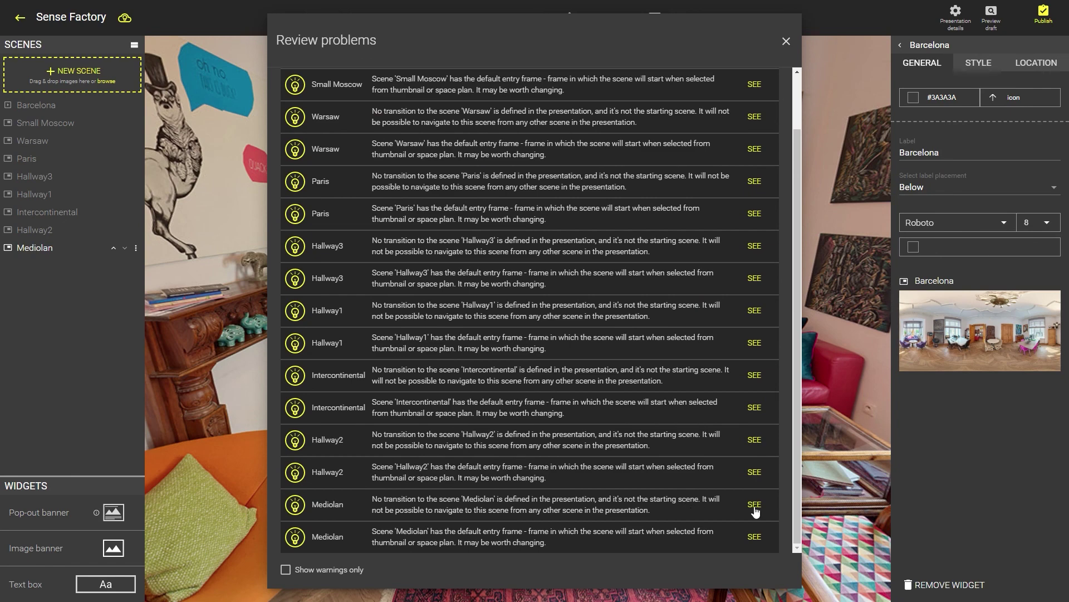
click(786, 41)
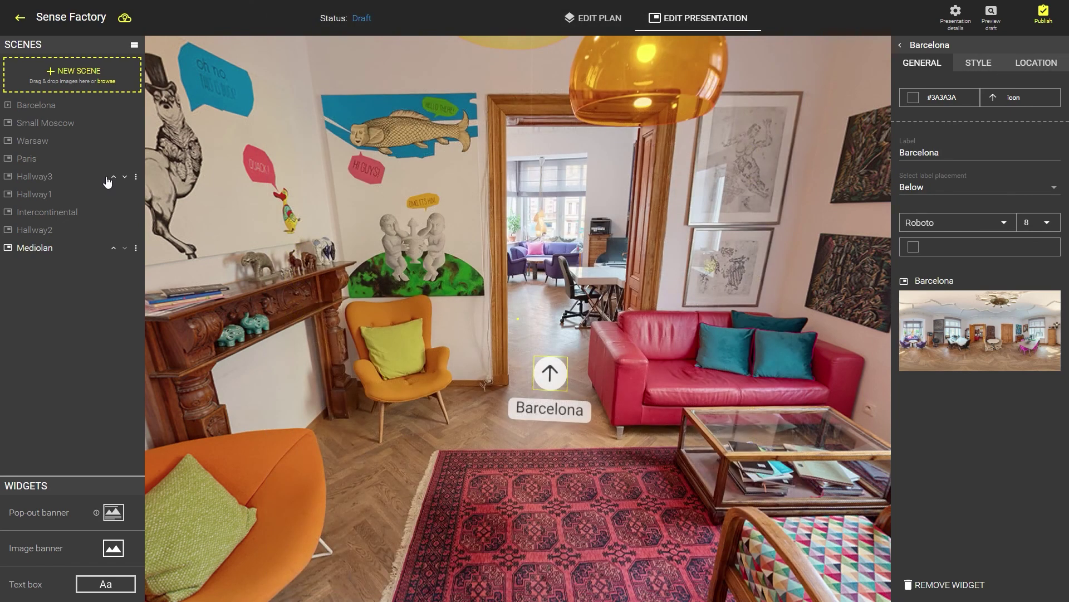
In Barcelona, place a Mediolan transition hotspot in the doorway and confirm its arrival view
click(50, 107)
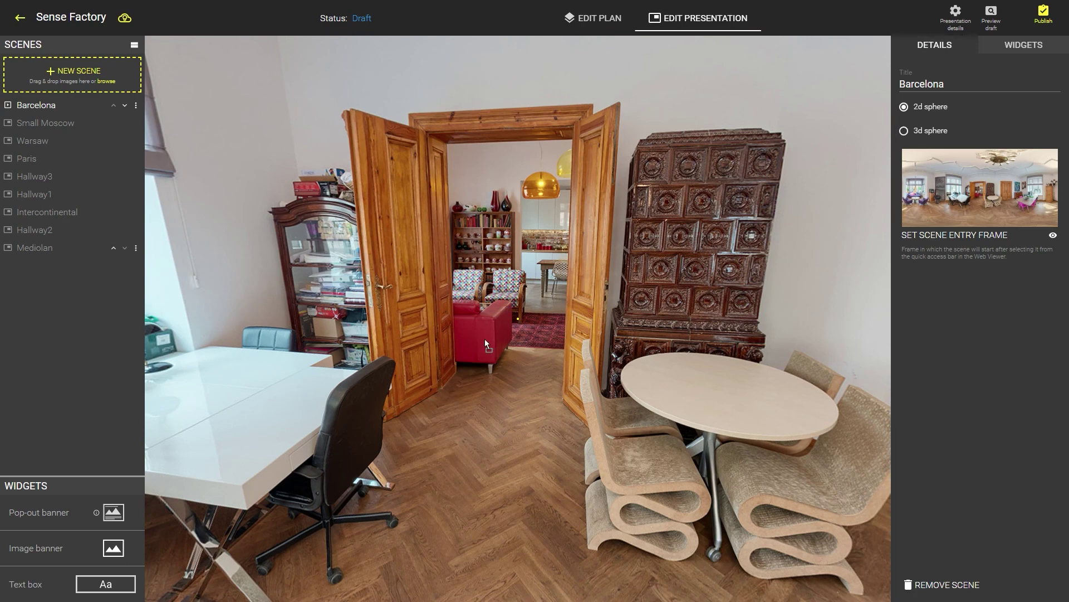
click(492, 379)
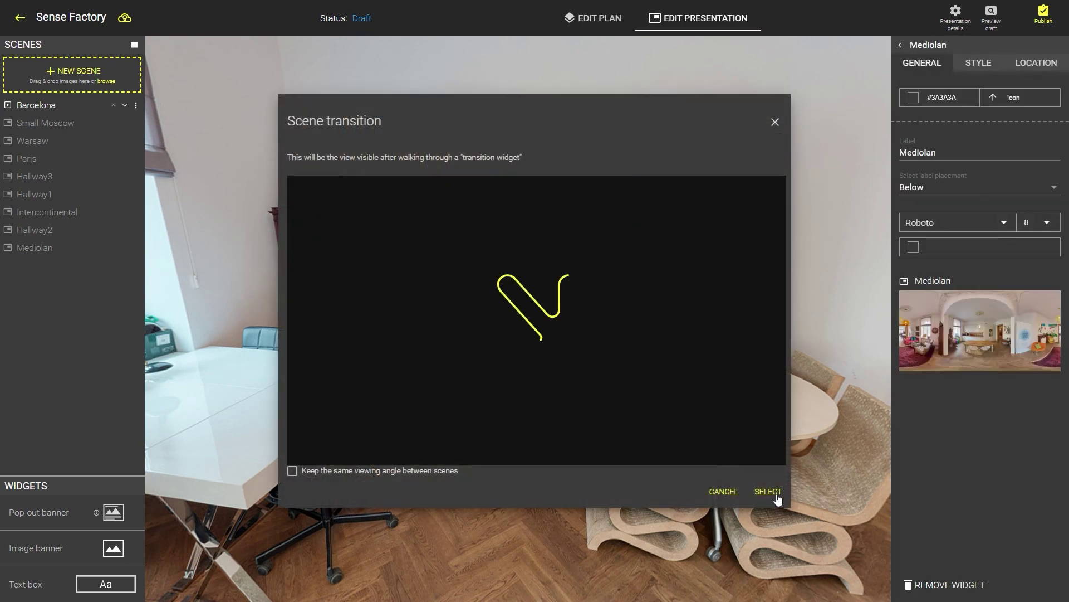
click(769, 491)
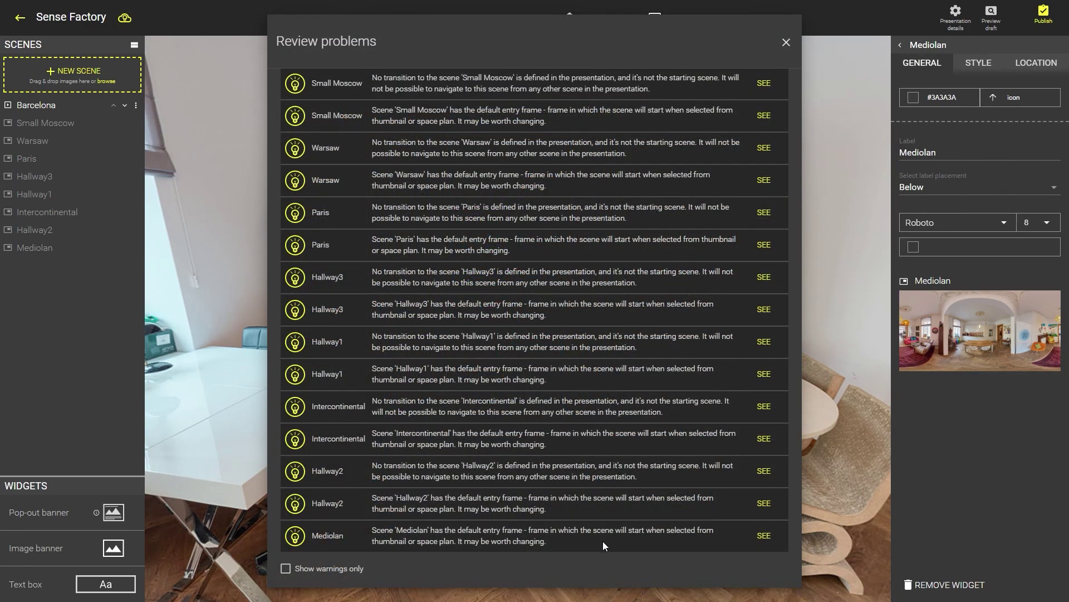
click(787, 43)
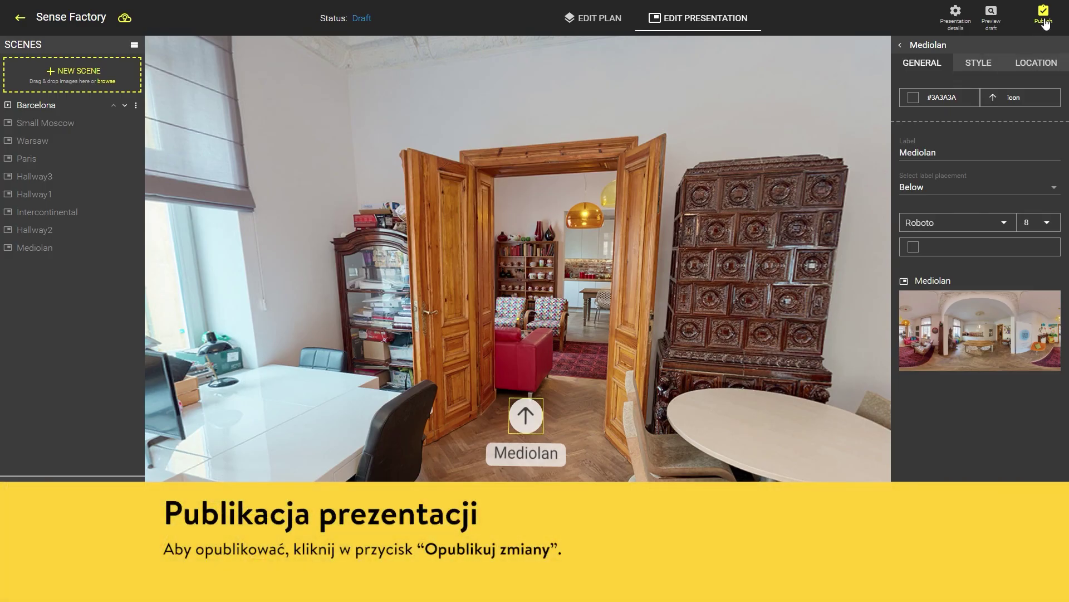
Enter the agent's name, phone number and e-mail in the presentation's Contact Details
click(1044, 17)
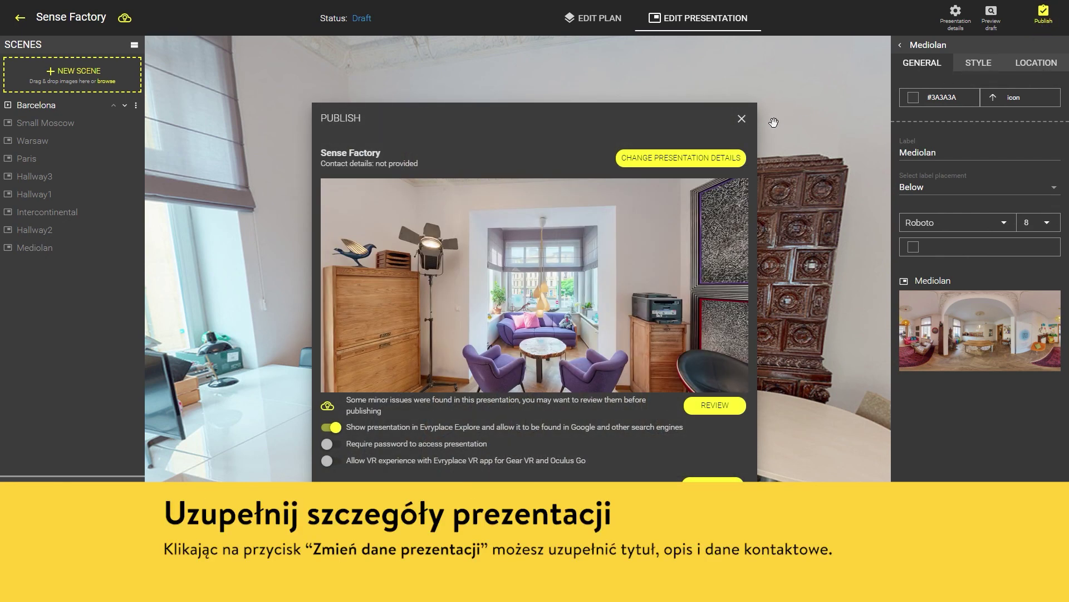
click(671, 160)
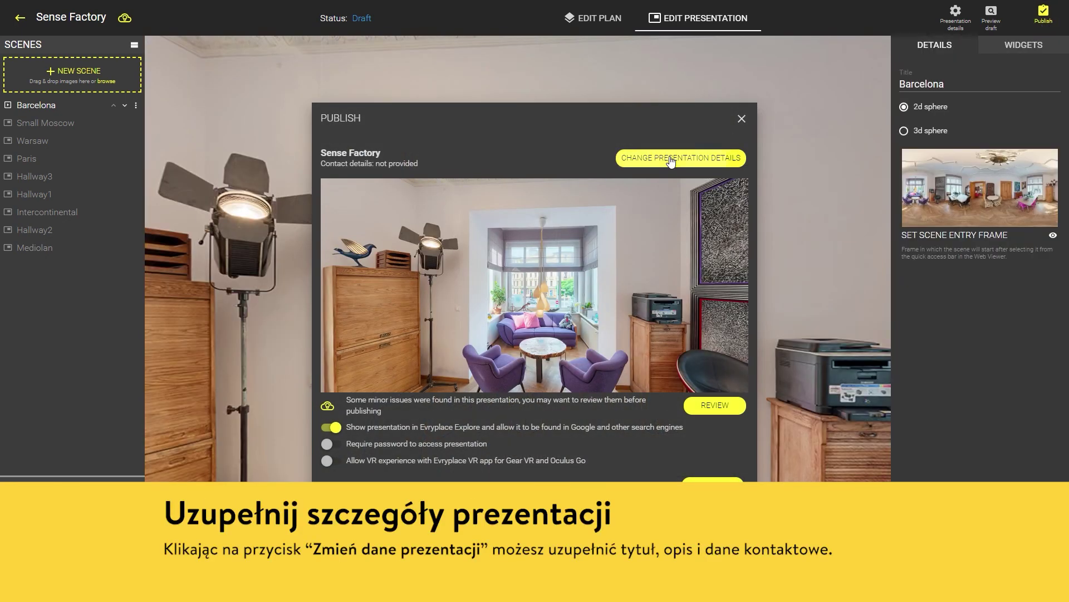
click(512, 175)
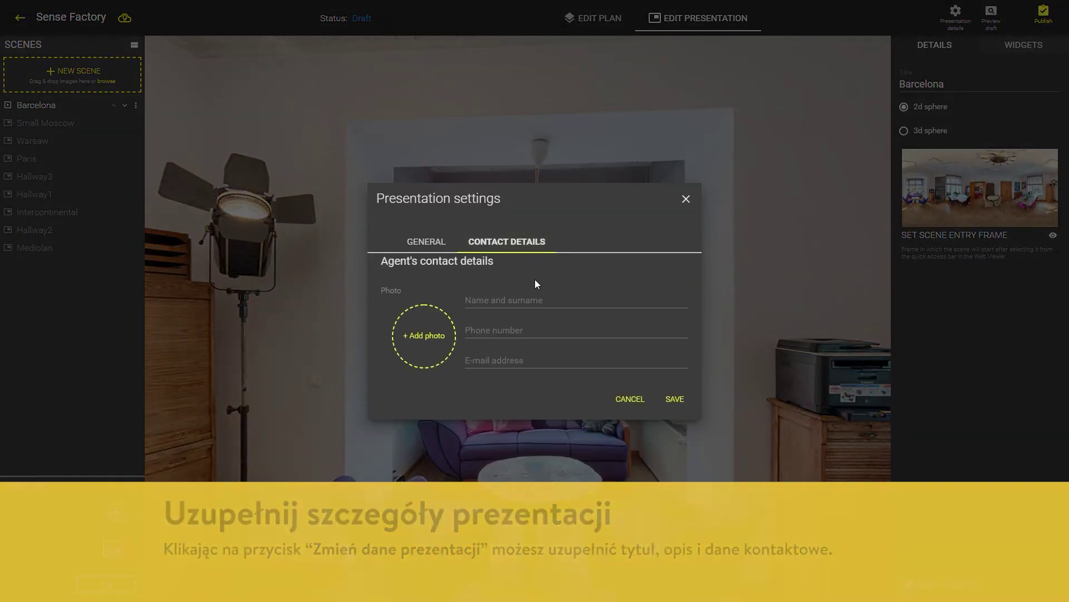
click(535, 300)
text(John Smith)
click(536, 332)
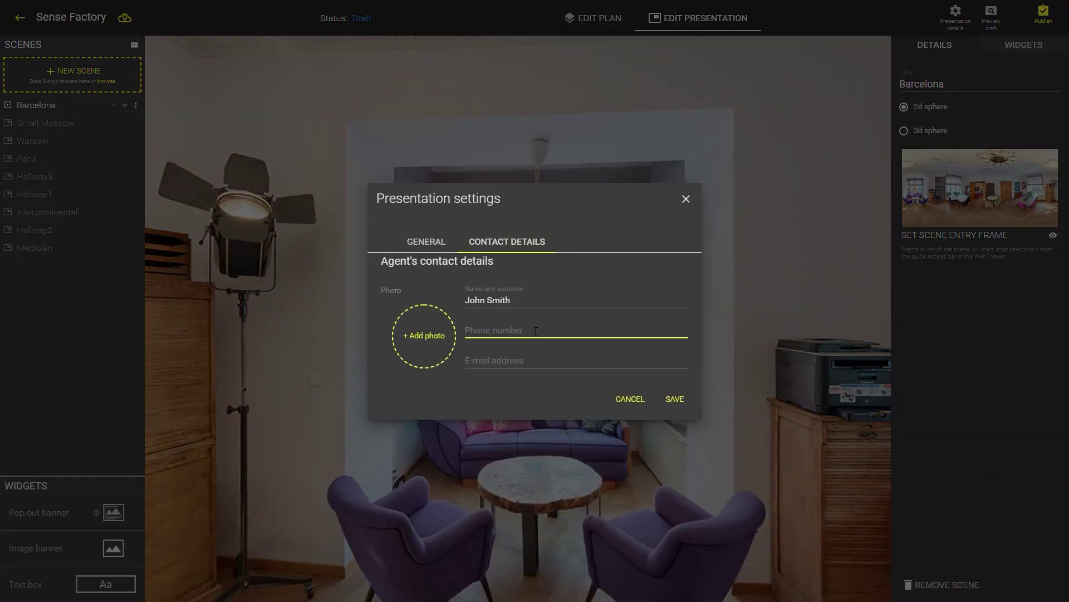
key(Tab)
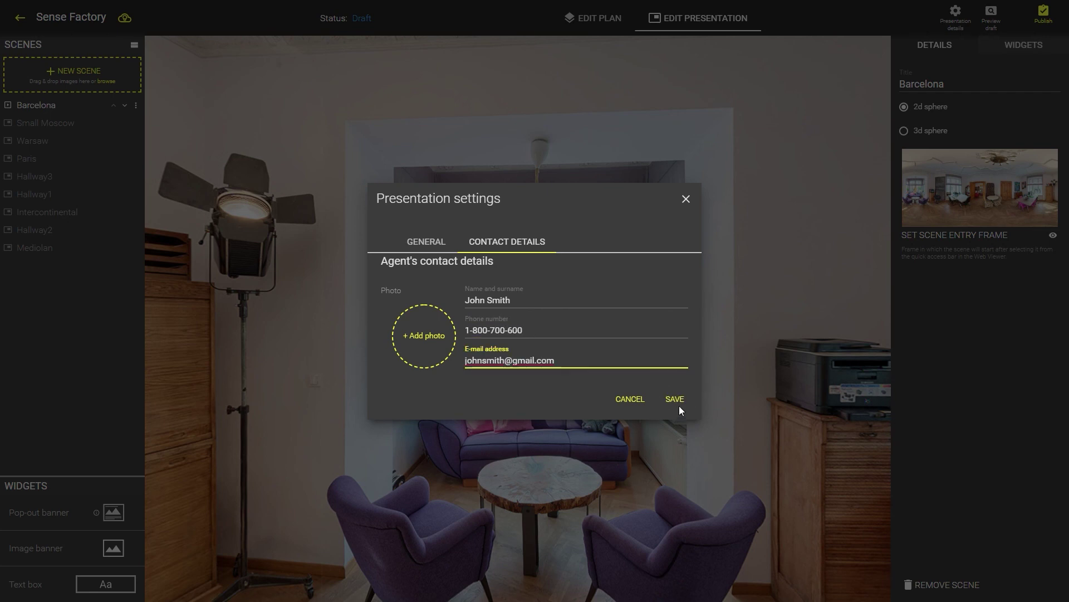
Save the contact details and return to the Publish dialog
click(677, 401)
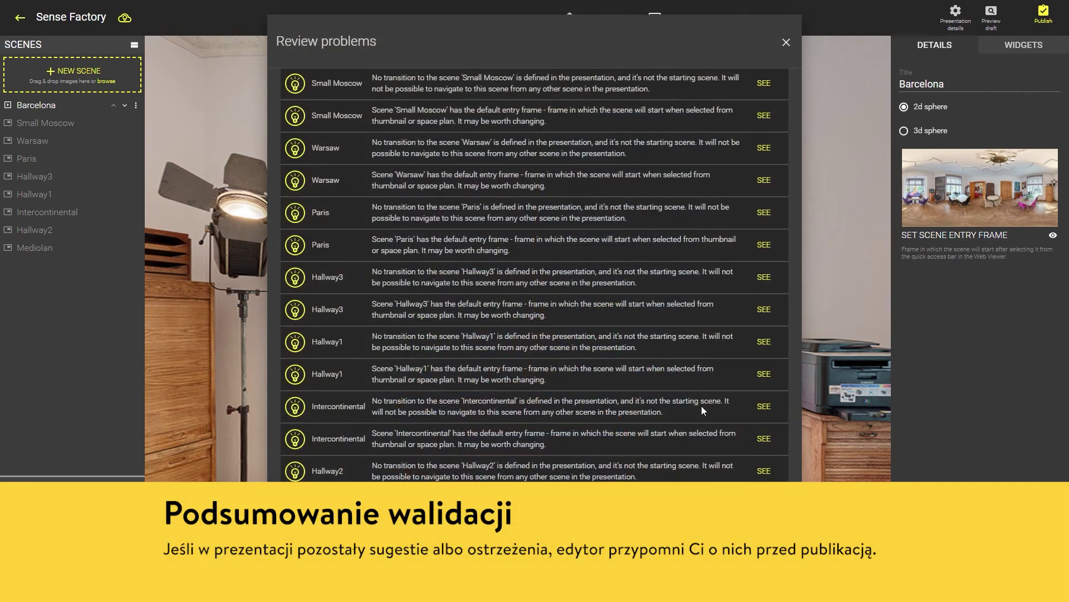
click(786, 42)
click(1043, 14)
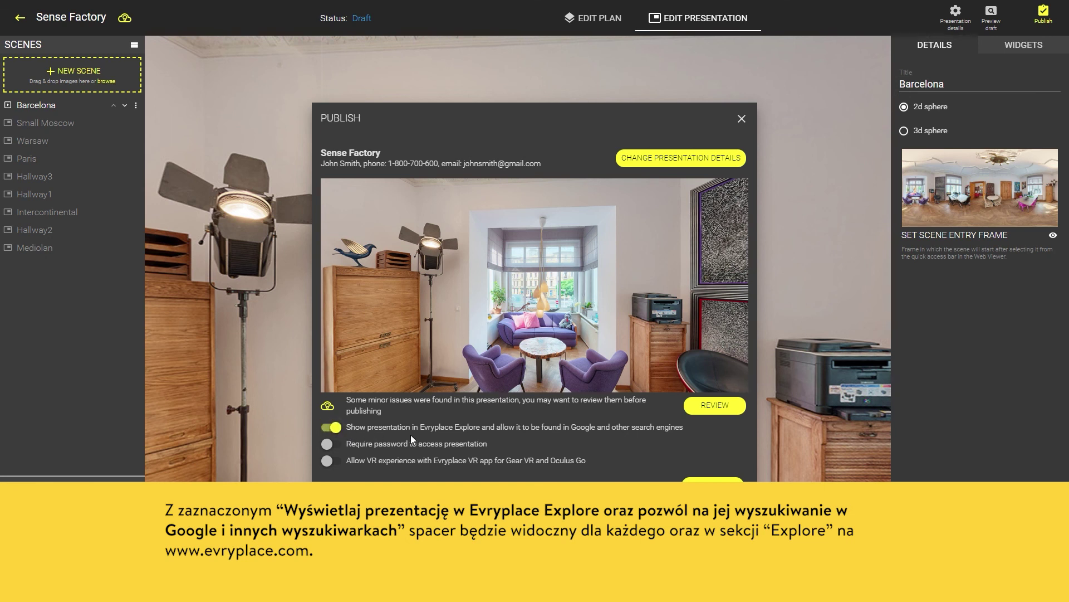
Turn on Require password and enter an access password for the presentation
click(328, 443)
click(517, 457)
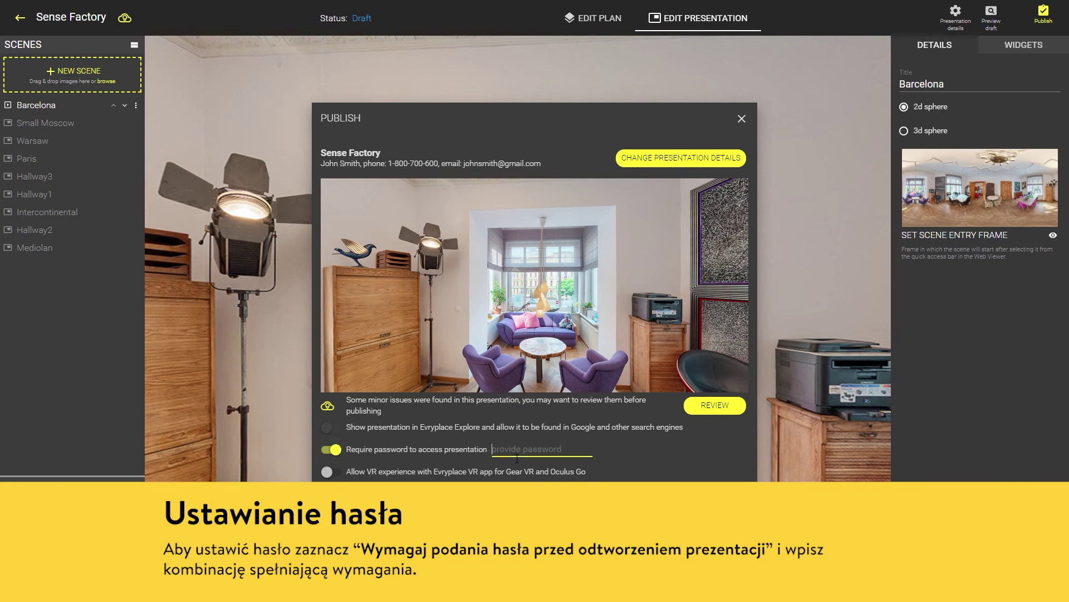
text(mypassword)
click(510, 479)
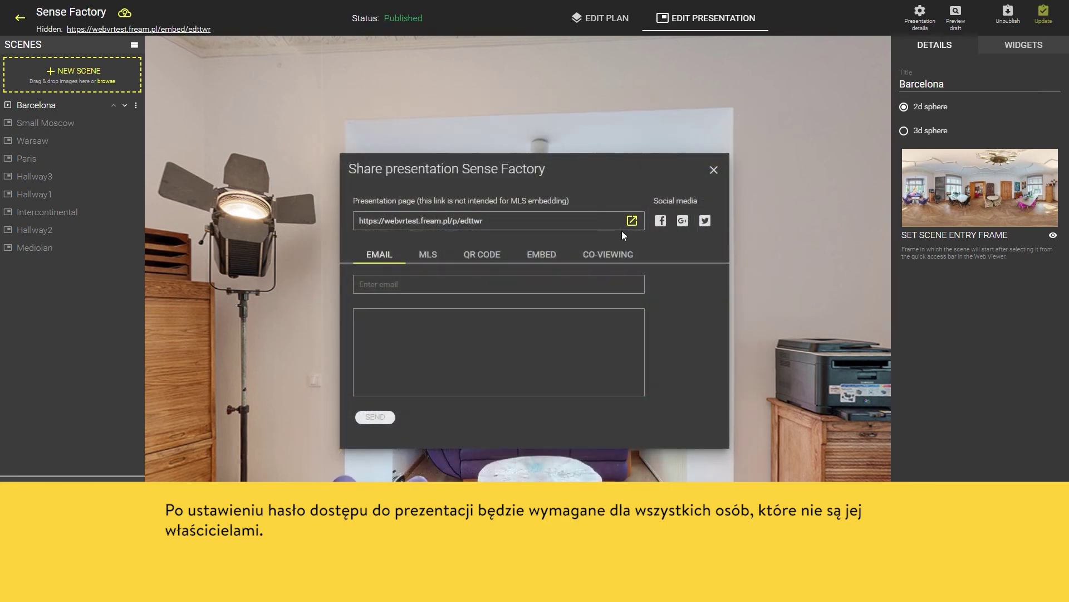
Open the published tour's page with the password, then turn Require password off again
click(634, 221)
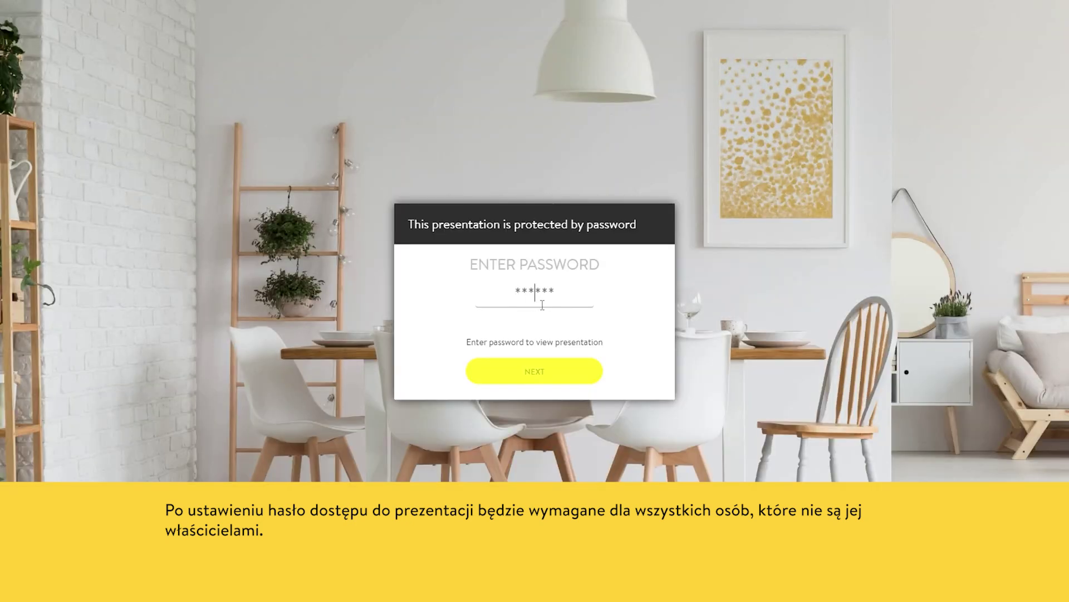
text(••••••••••)
click(562, 372)
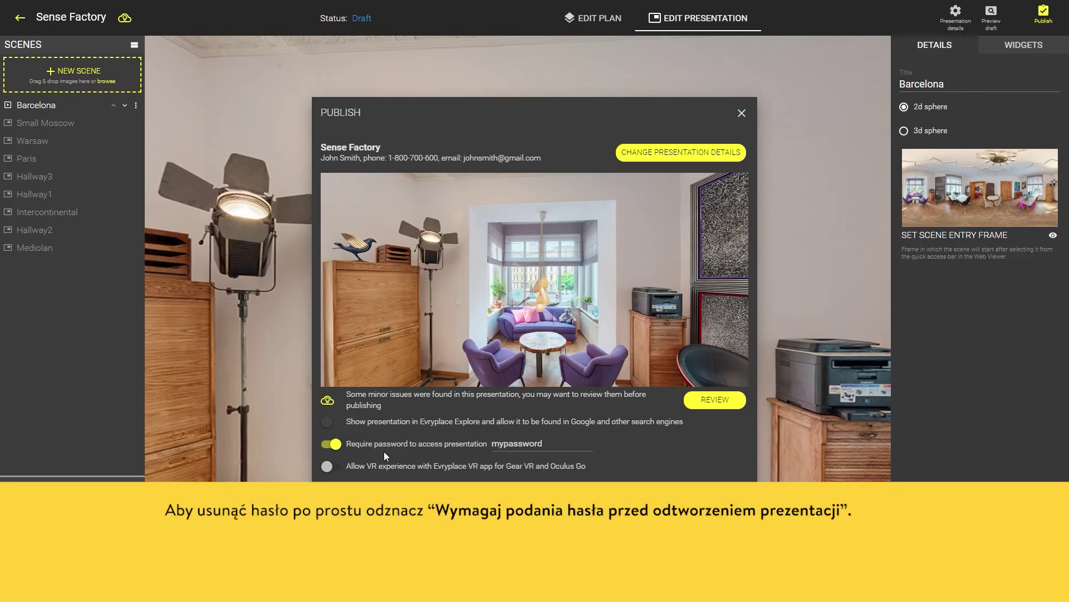
click(334, 444)
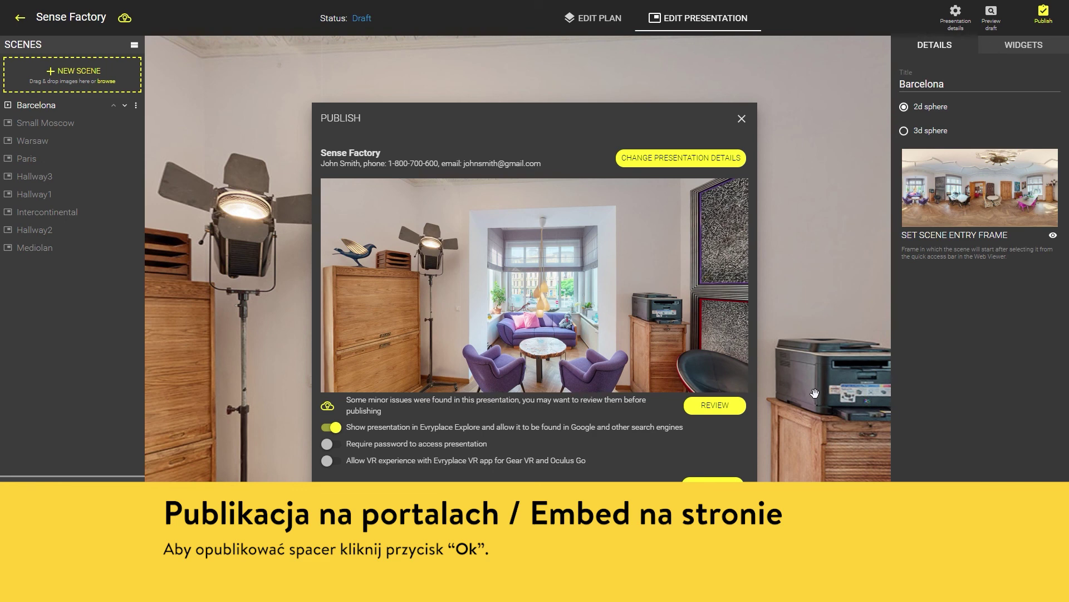
Publish the tour and select its presentation page link
click(736, 487)
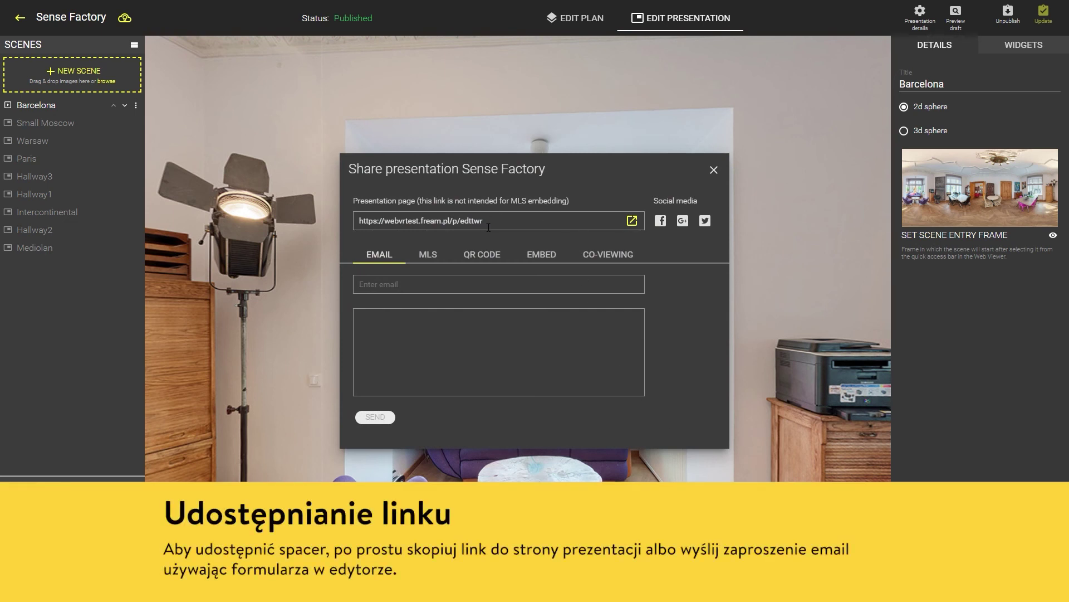
drag(488, 227, 356, 222)
click(356, 220)
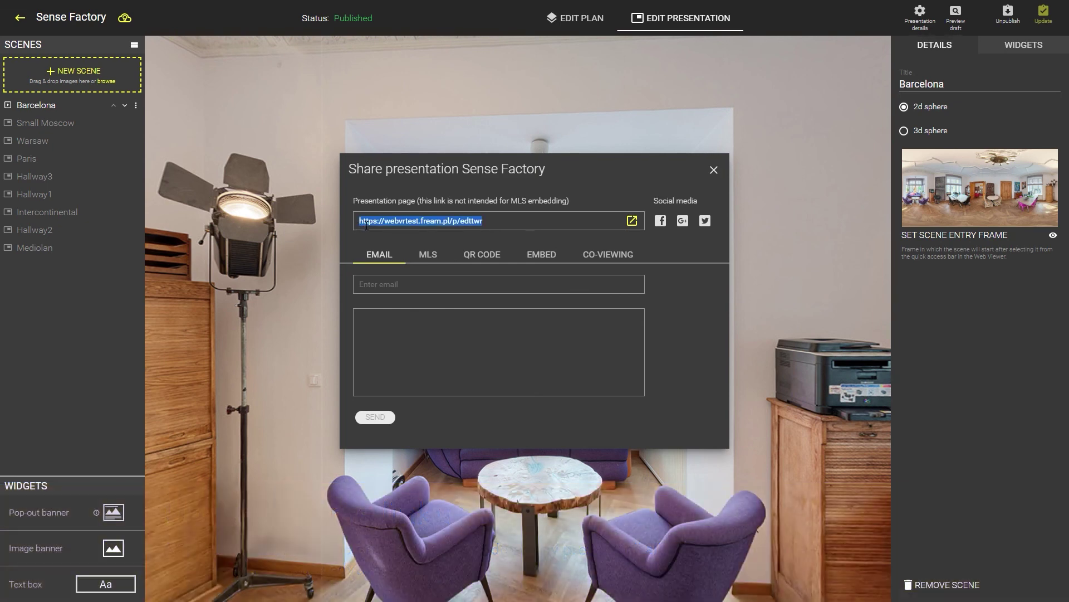
E-mail a tour invitation to the recipient's address
click(448, 290)
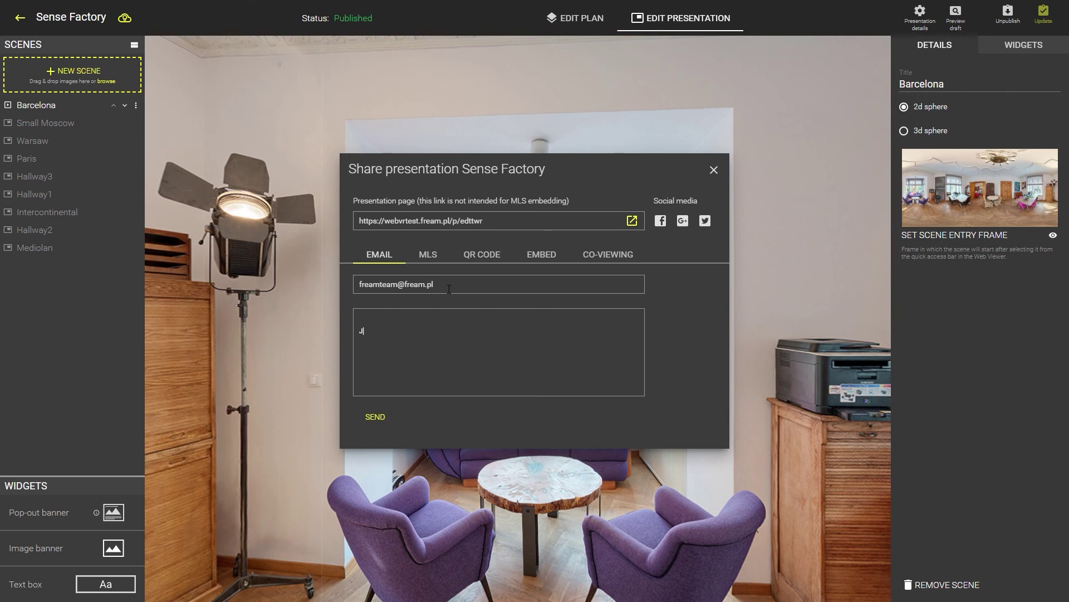
text(oin my tour!)
click(382, 419)
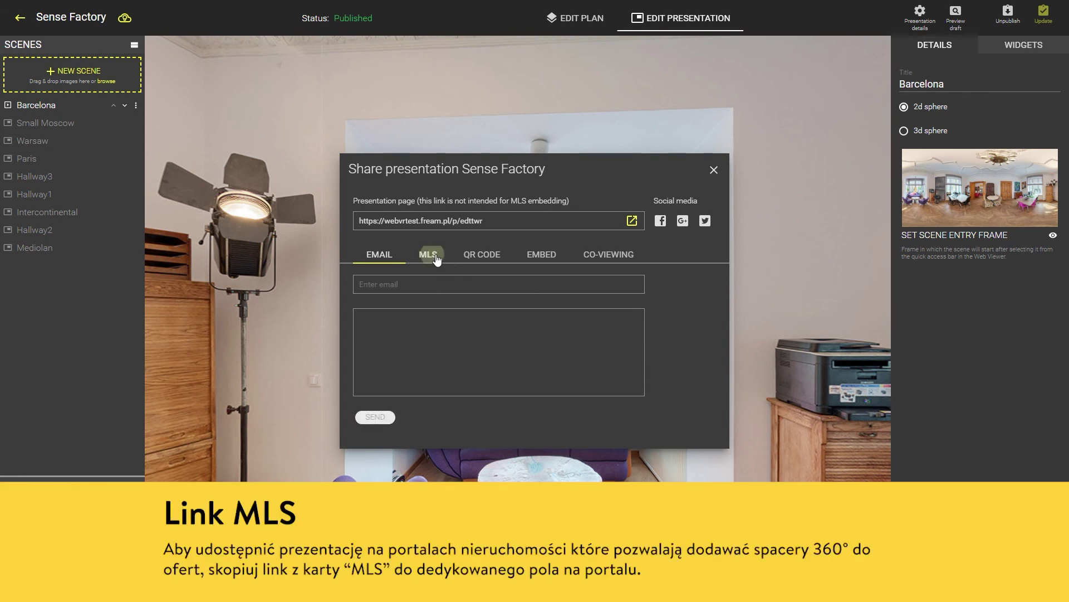
View the MLS link and QR code, then copy the 800×600 iframe embed code
click(436, 258)
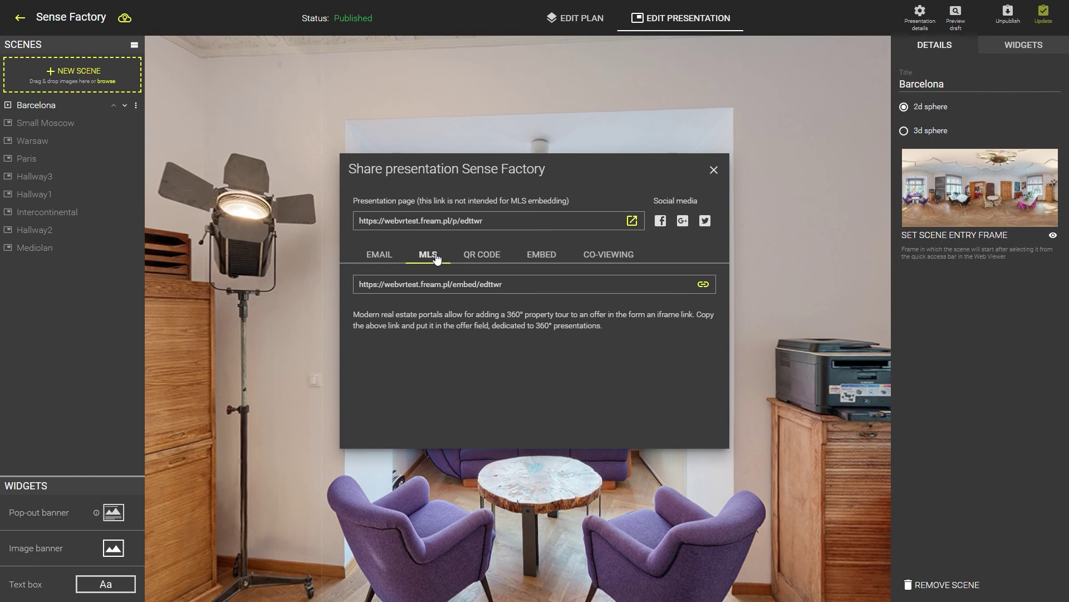
click(494, 259)
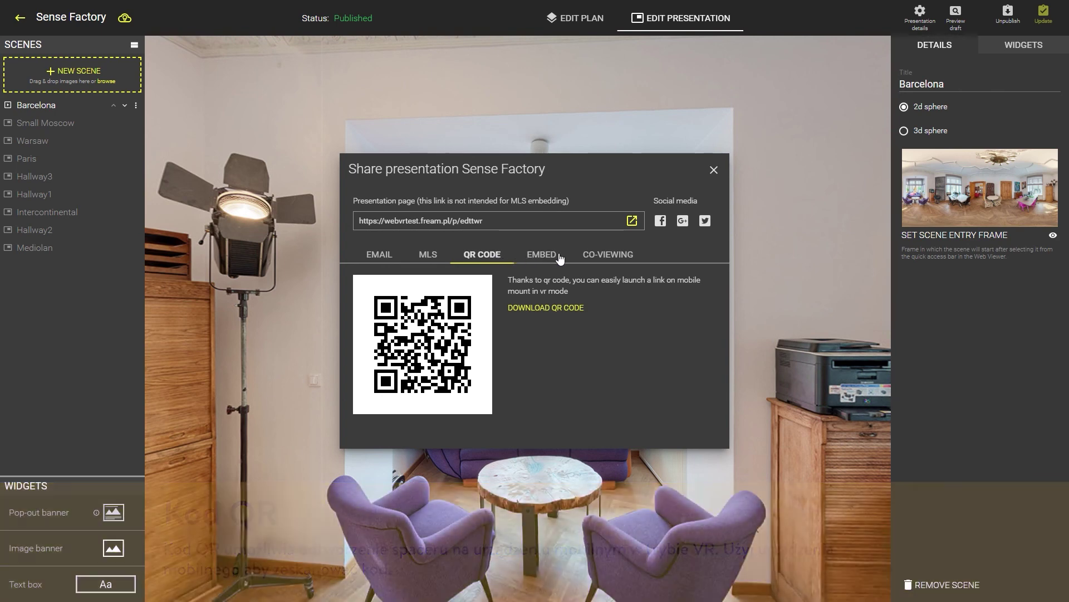
click(560, 258)
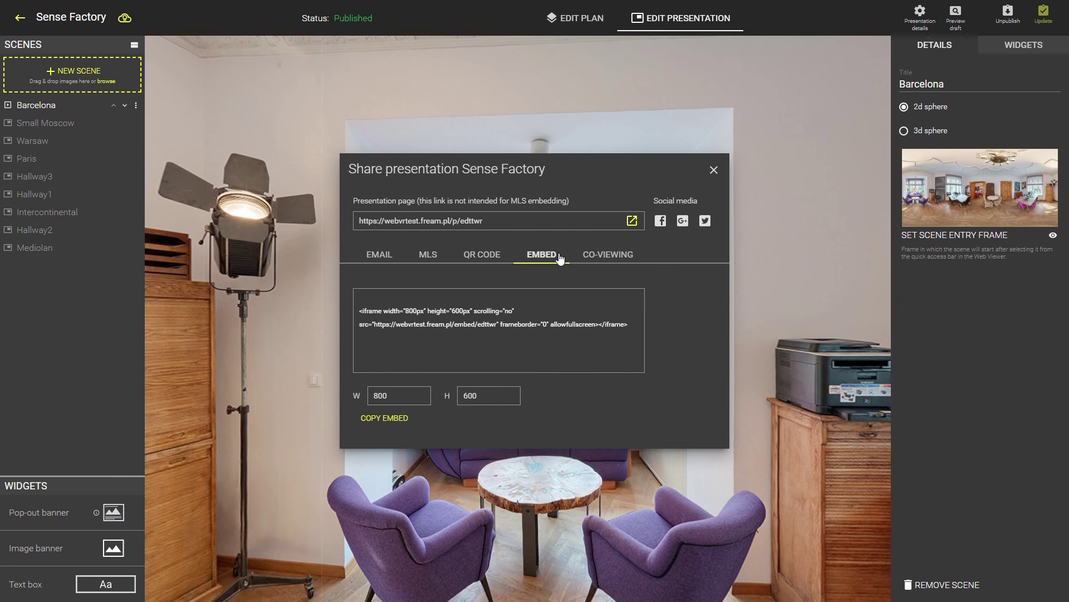
click(402, 421)
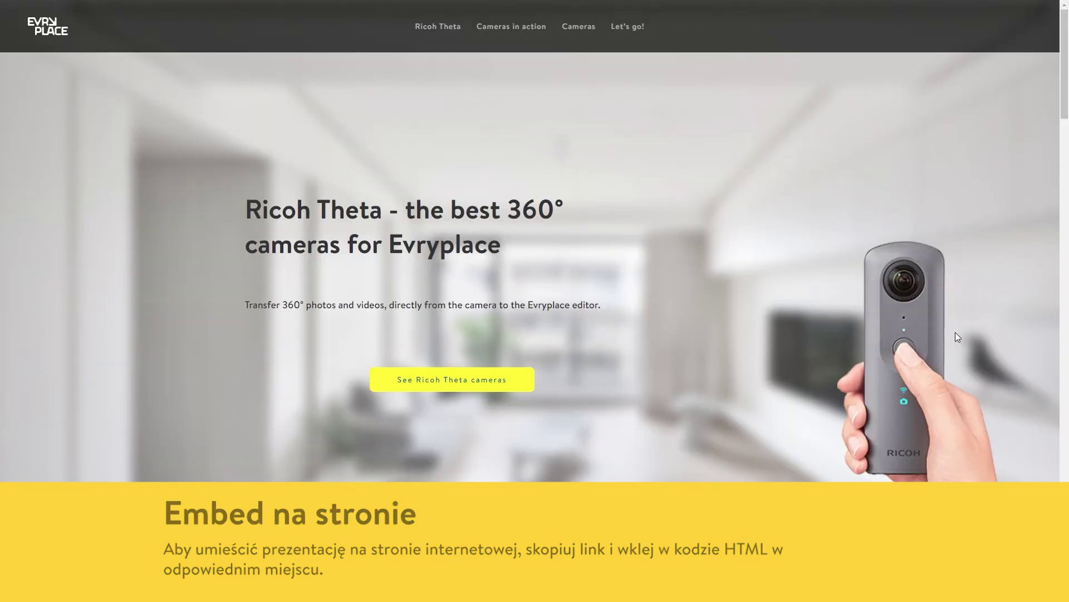
Load the Ricoh Theta V vs Z1 comparison tour and drag it to view the ceiling
scroll(957, 333, down, 20)
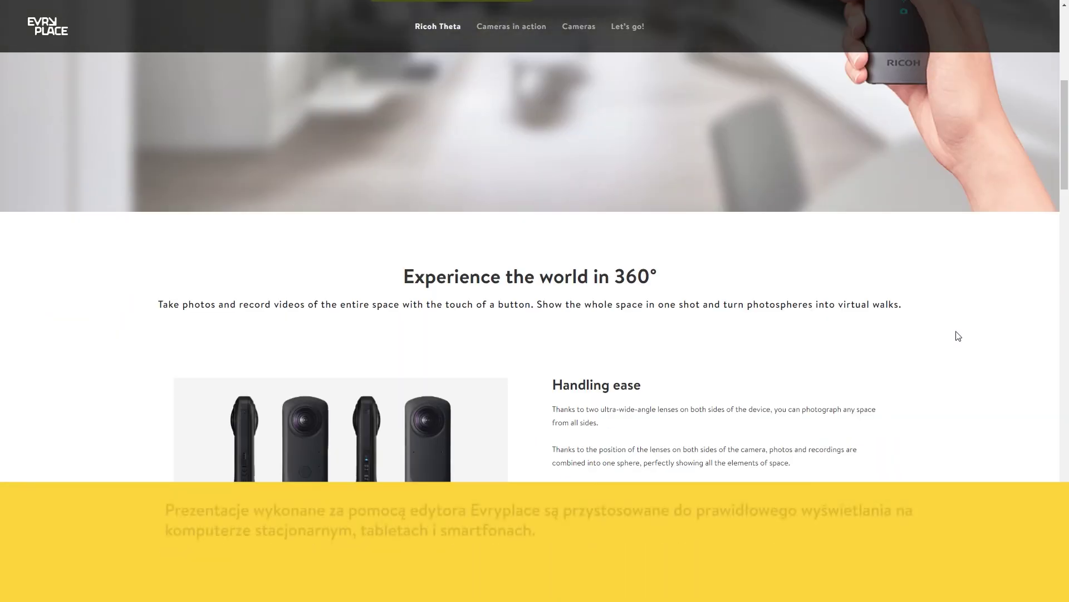
scroll(959, 334, down, 2)
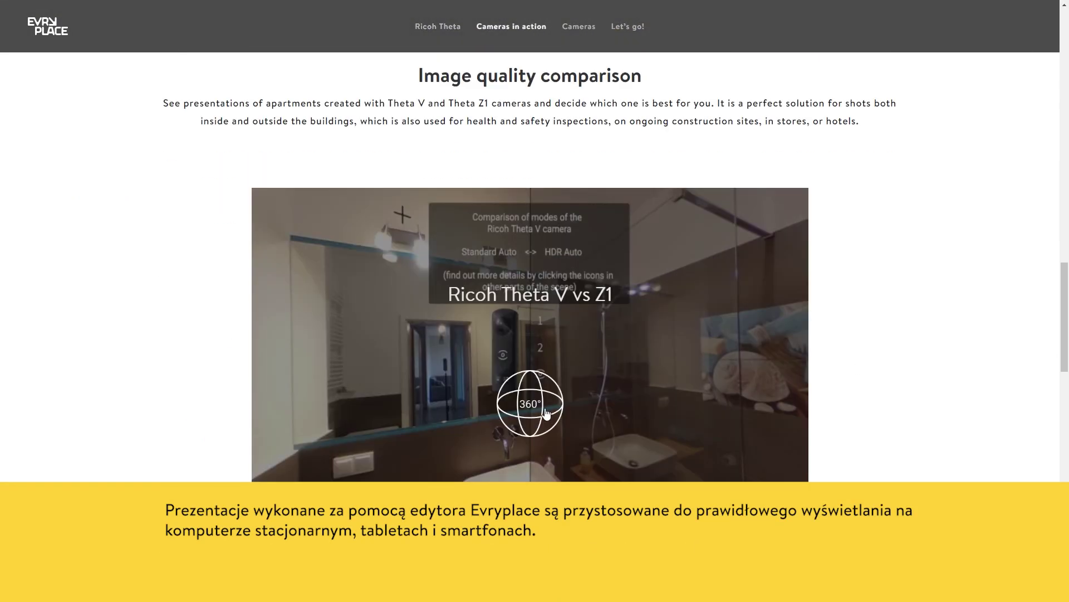
click(546, 413)
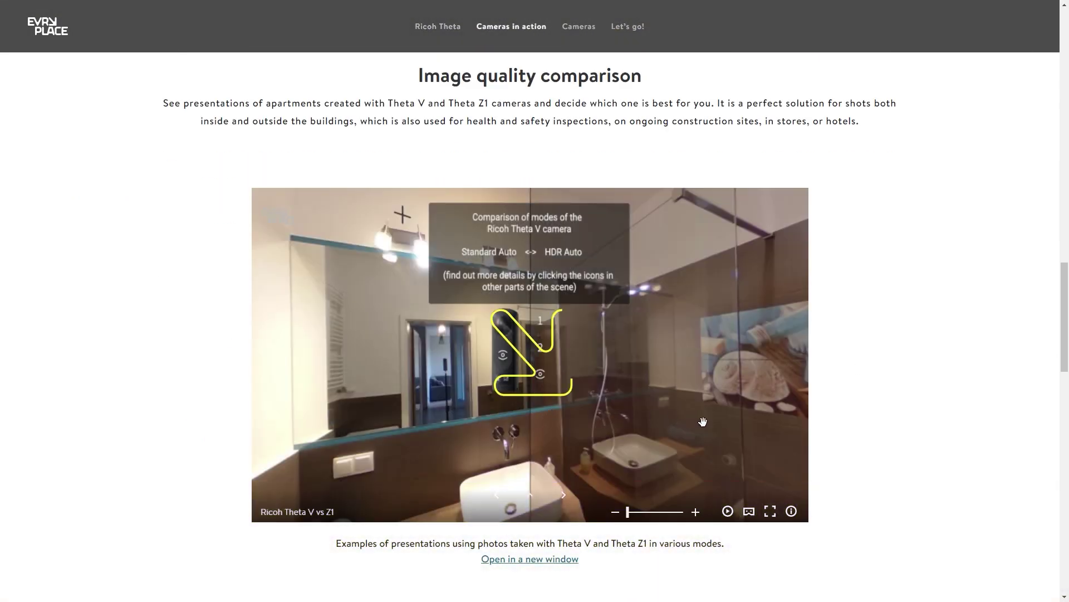
drag(701, 411, 346, 385)
drag(598, 336, 727, 355)
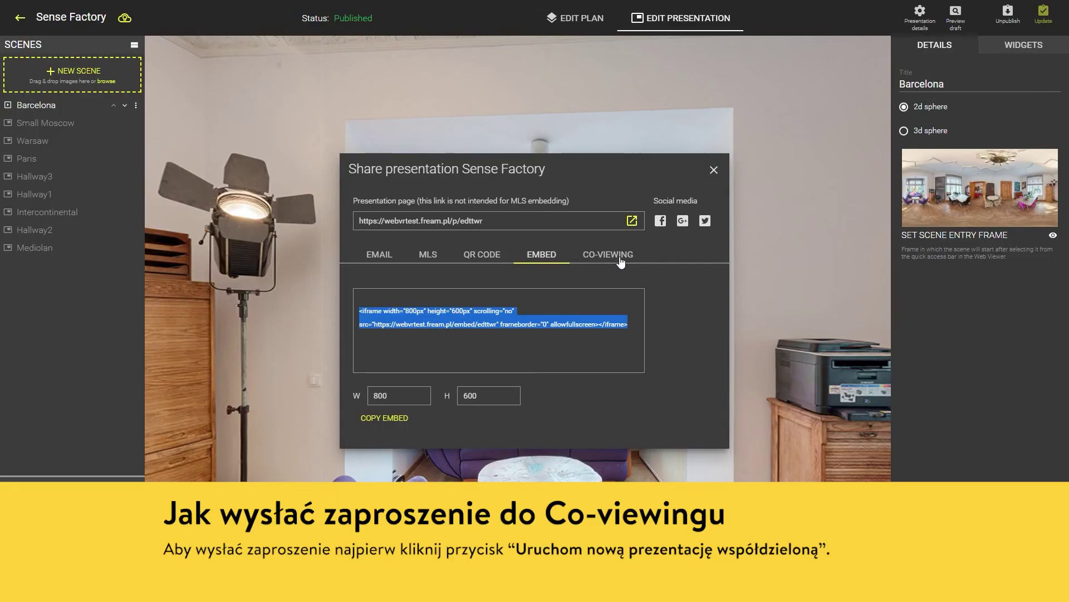
Start a new co-viewing session for Sense Factory and copy its link
click(621, 260)
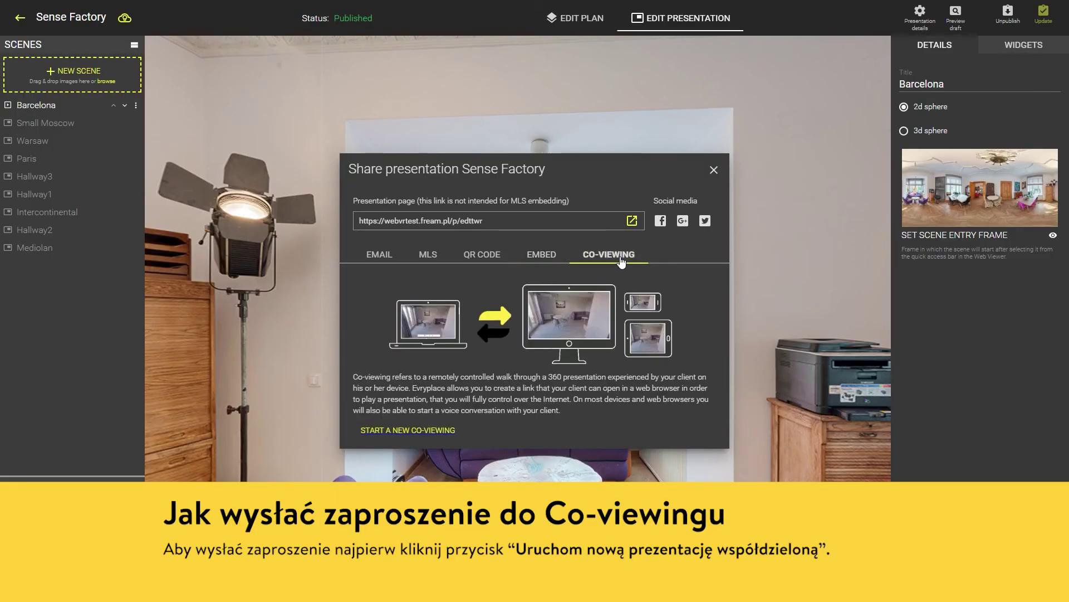
click(447, 434)
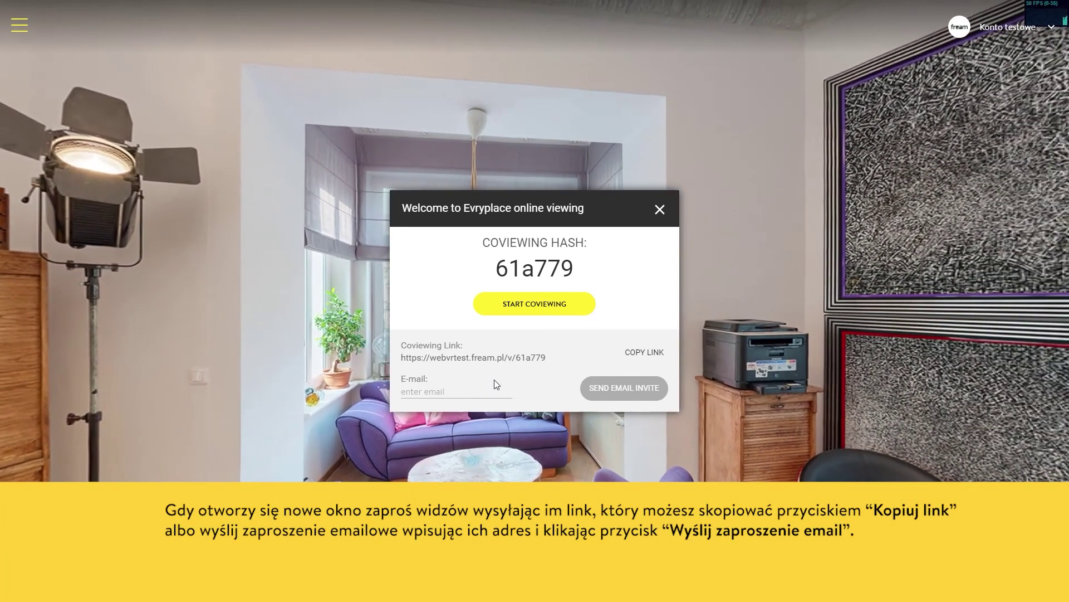
click(641, 357)
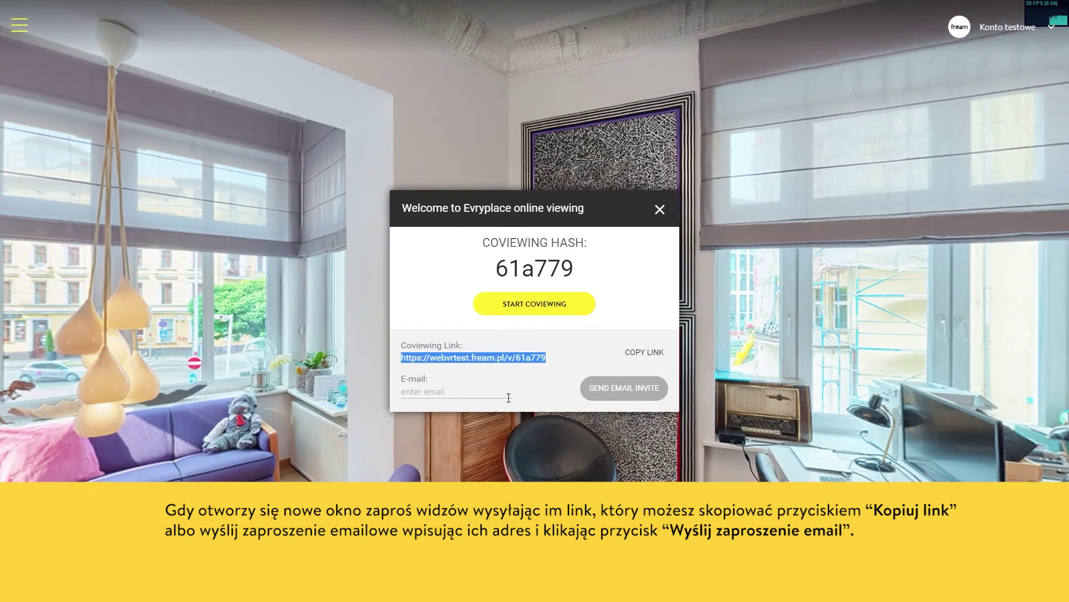
E-mail the co-viewing invite to the invitee's address and begin hosting the session
click(508, 398)
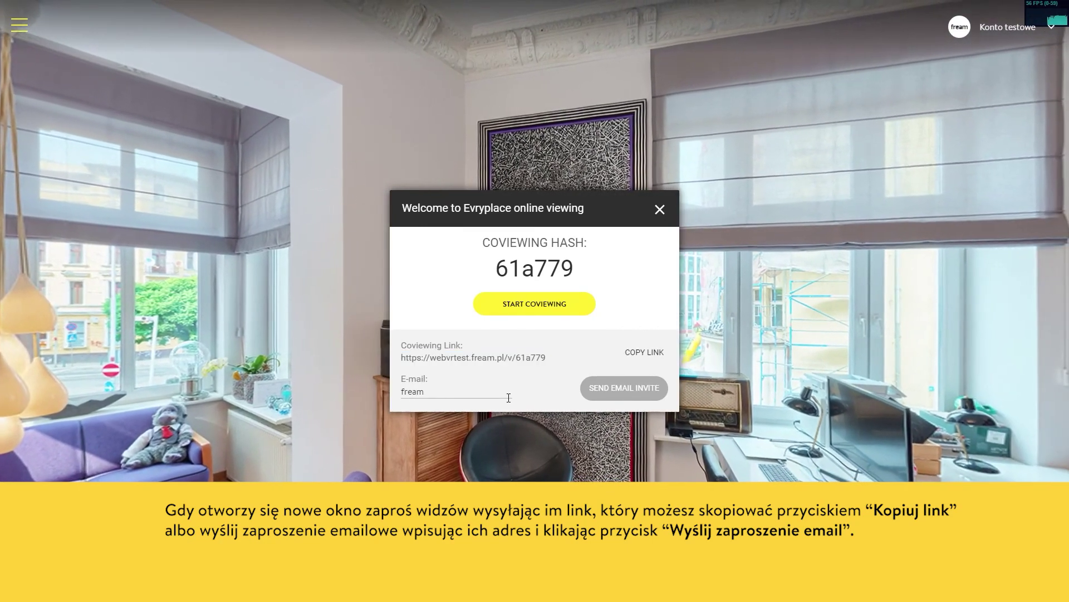
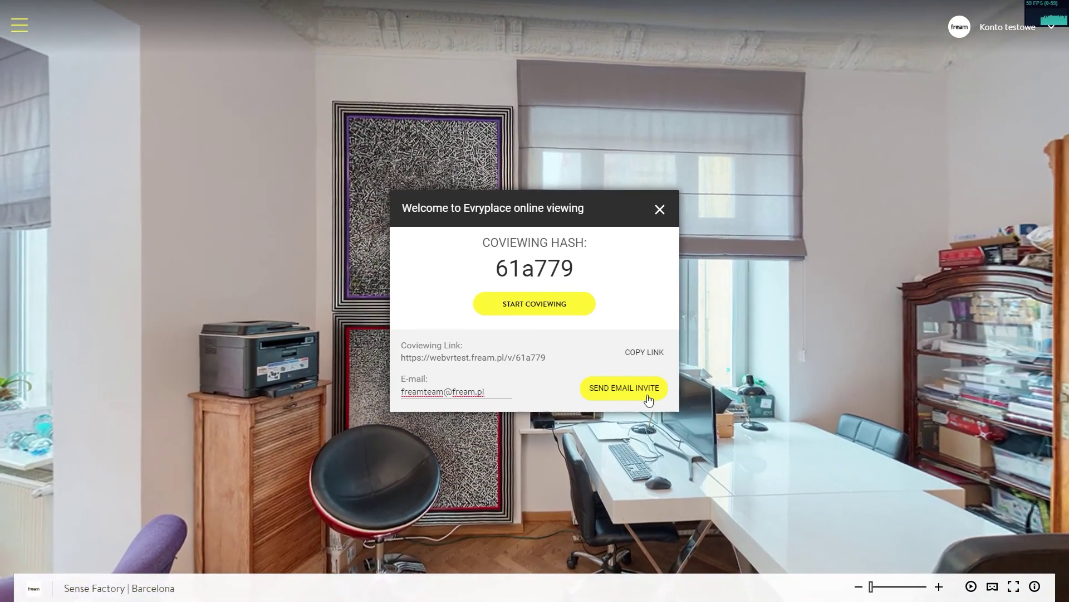
click(648, 398)
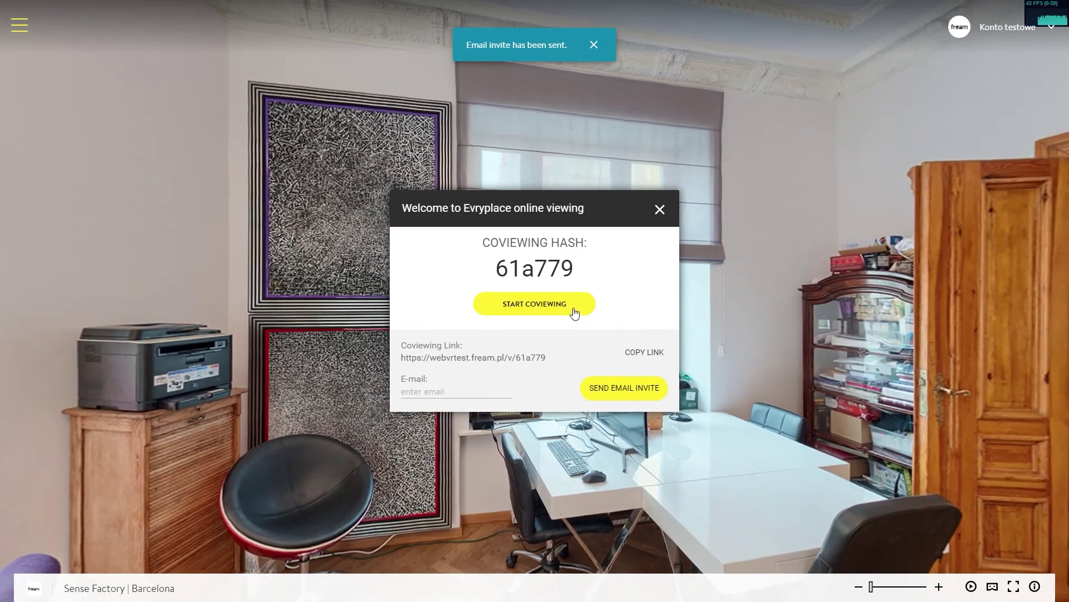
click(574, 311)
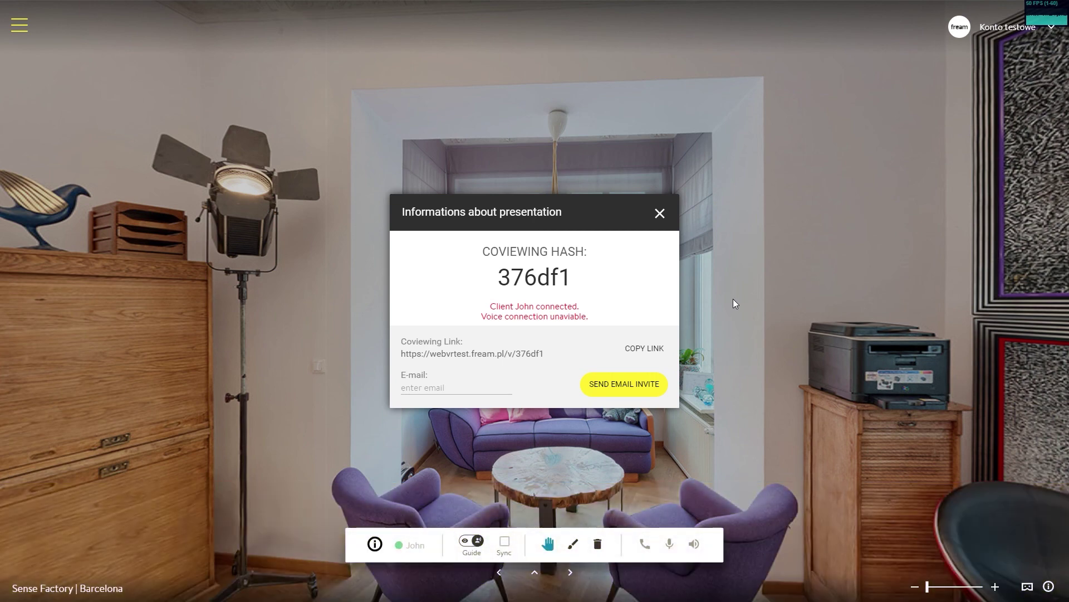
click(660, 214)
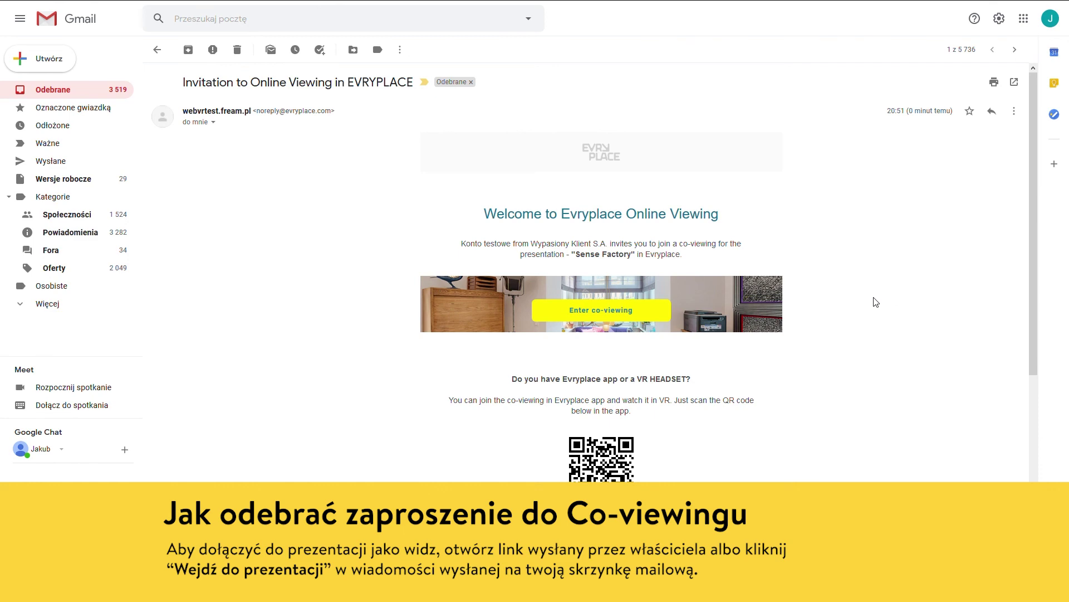
Enter the co-viewing from the invitation e-mail, type the viewer's name and join
click(656, 313)
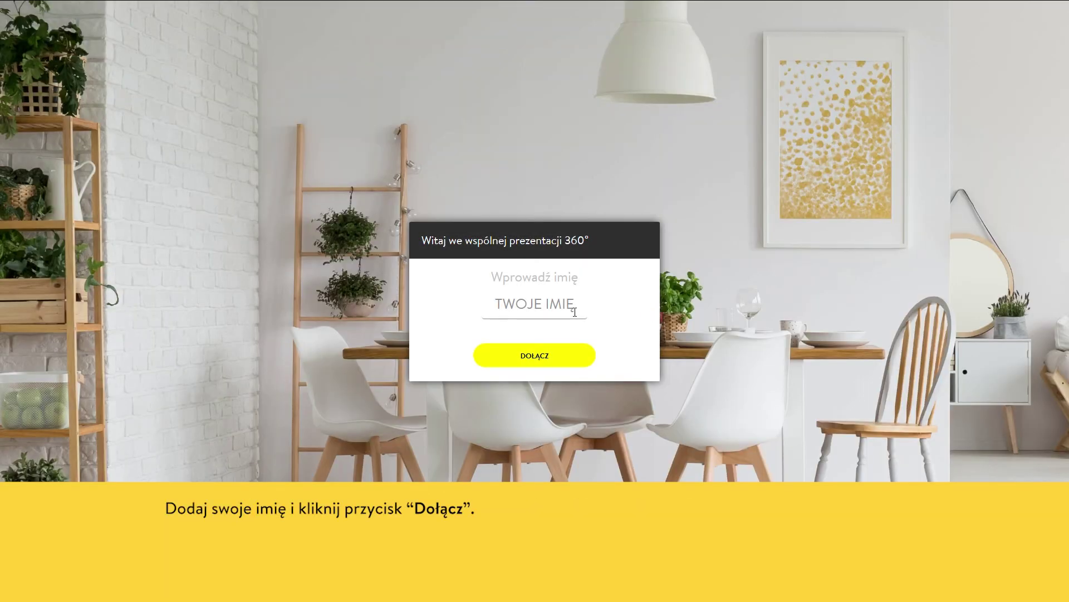
click(573, 310)
text(John)
click(570, 356)
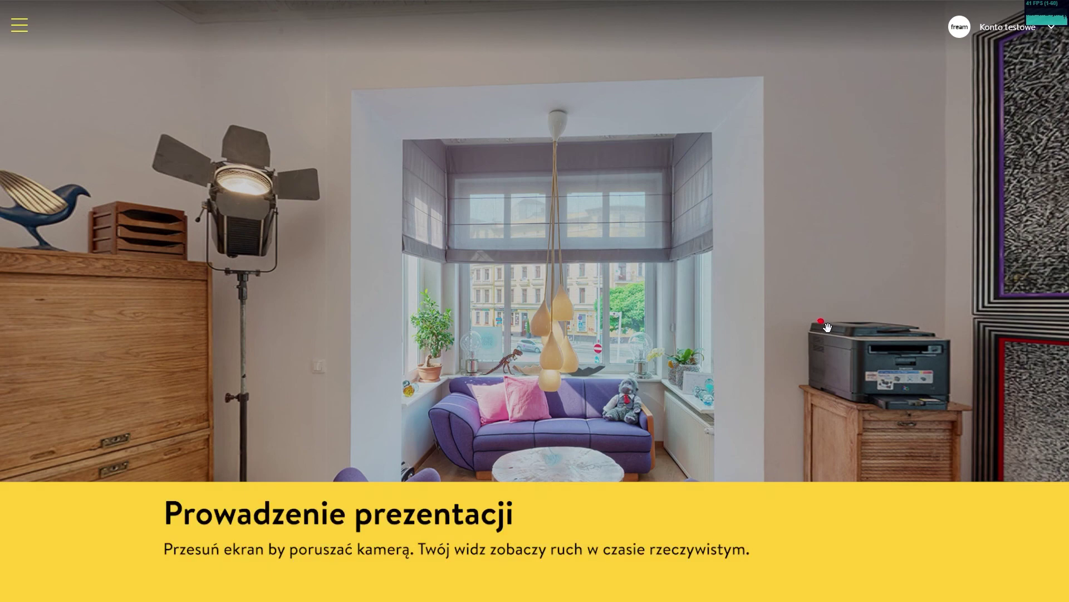
Look around the armchairs, move past the desk, and go through the doorway into Mediolan
drag(850, 372, 730, 258)
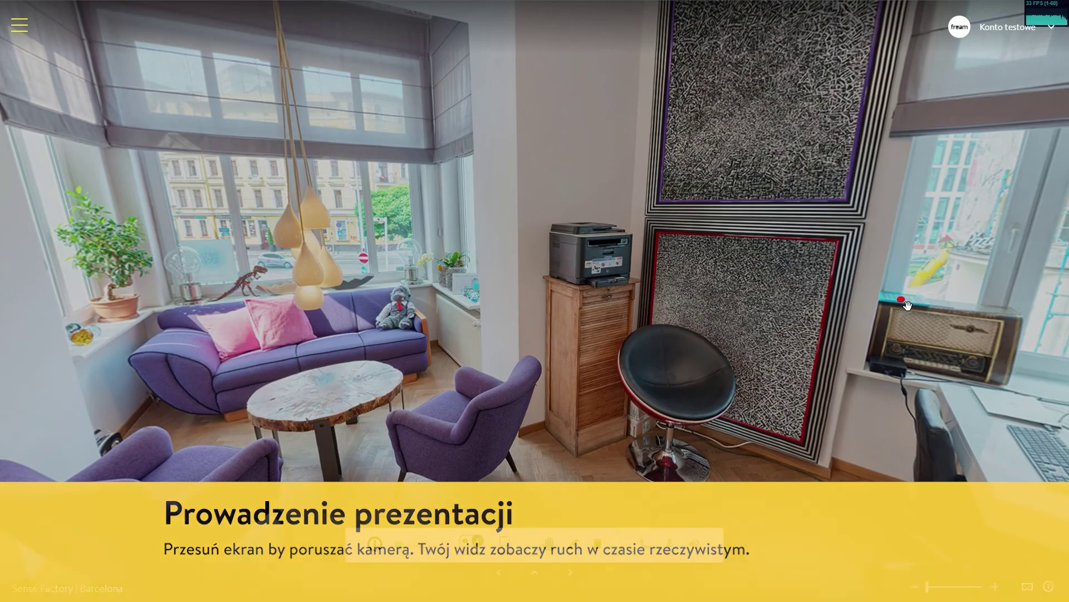
drag(906, 305, 727, 299)
click(727, 299)
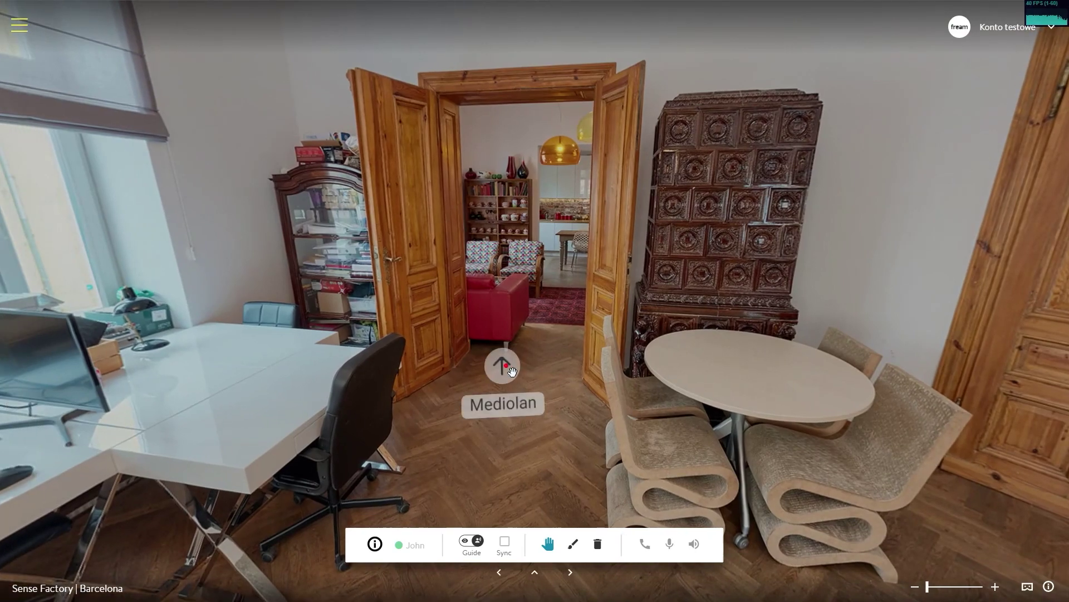
click(503, 365)
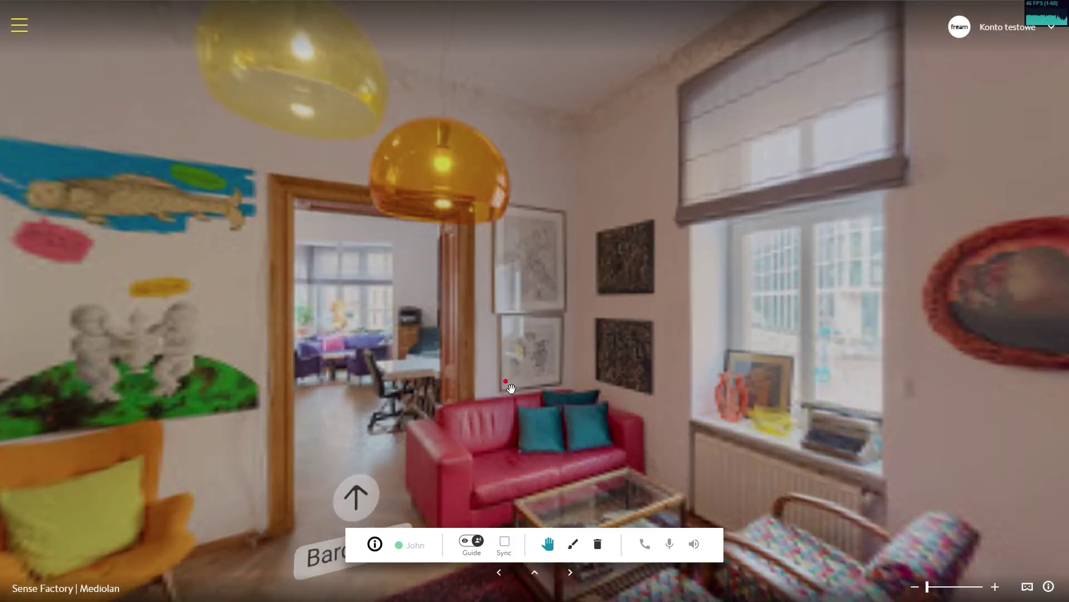
drag(434, 414, 562, 342)
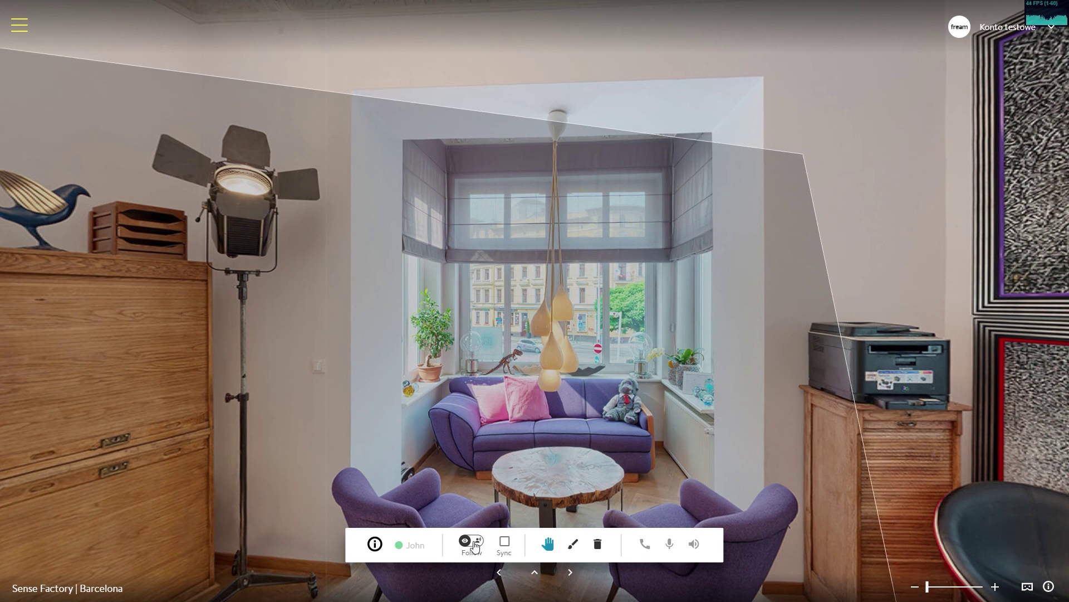
With the brush, circle the pink chair, add an arrow and 'LOOK AT THIS', then erase everything
click(576, 545)
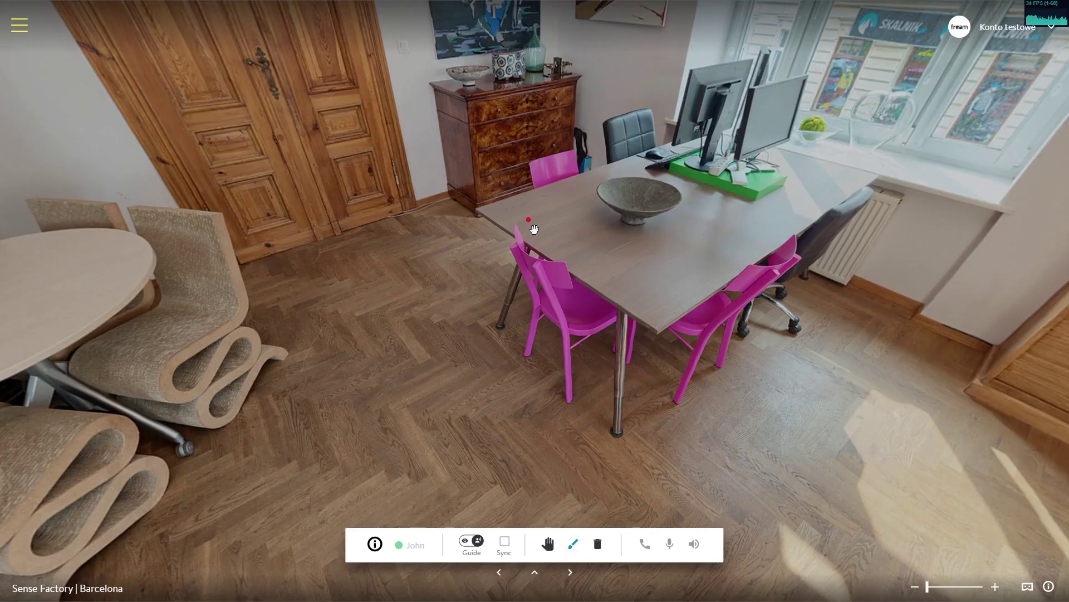
mouse_move(574, 233)
mouse_down()
mouse_move(462, 310)
mouse_move(518, 225)
mouse_up()
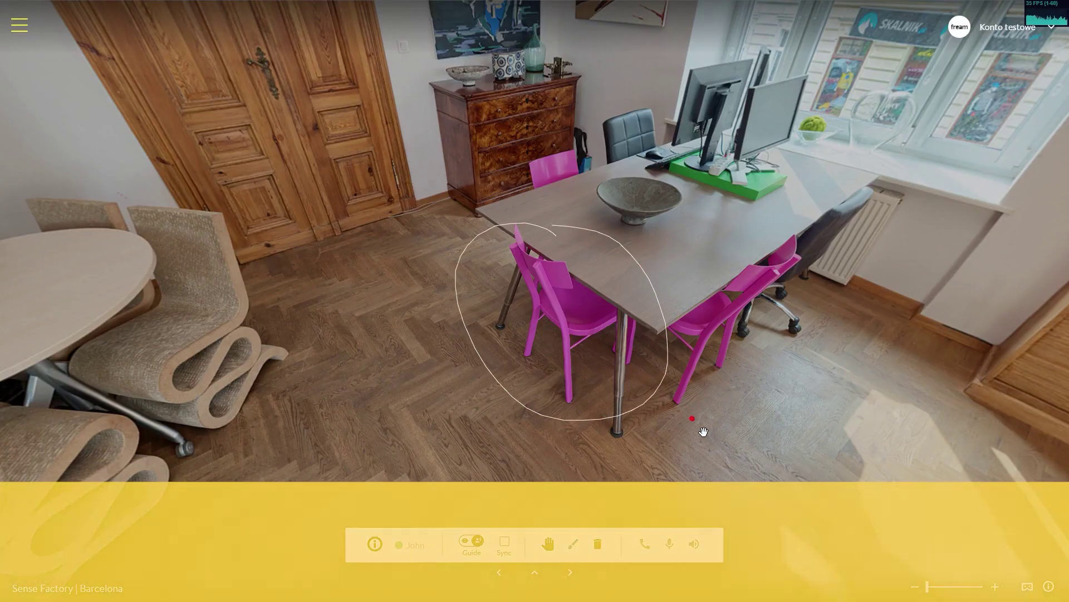
mouse_move(710, 417)
mouse_down()
mouse_move(671, 412)
mouse_move(753, 445)
mouse_move(776, 415)
mouse_up()
drag(807, 410, 811, 413)
drag(849, 421, 823, 430)
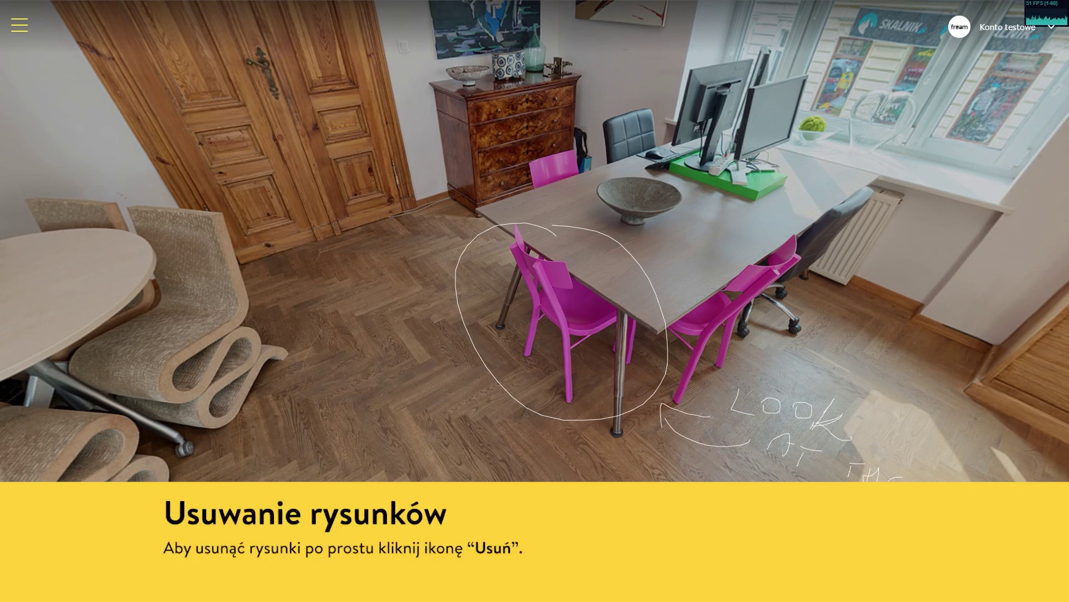
drag(730, 480, 615, 473)
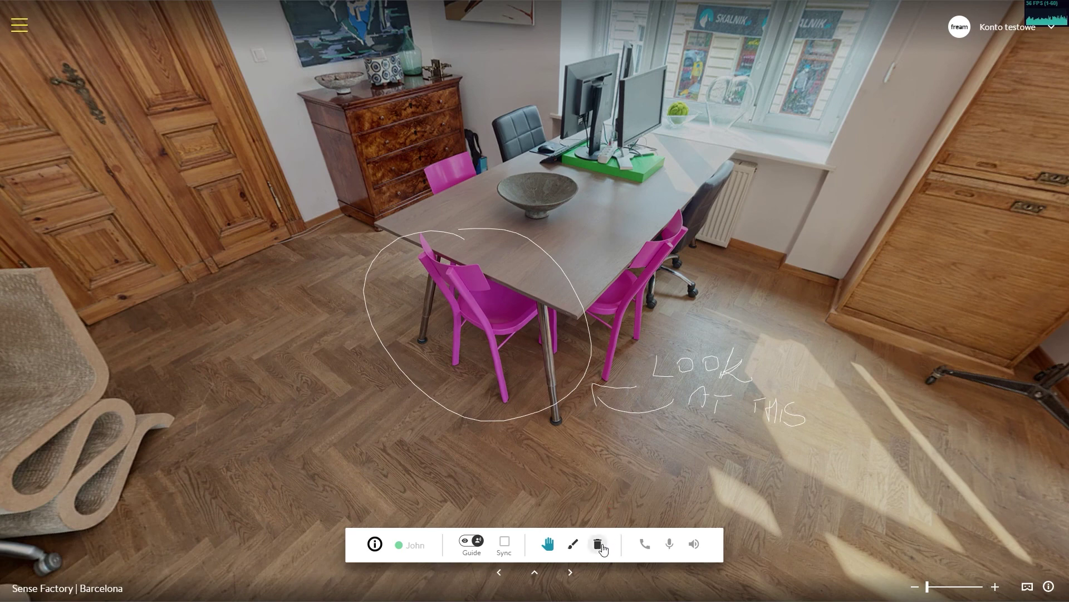
click(598, 545)
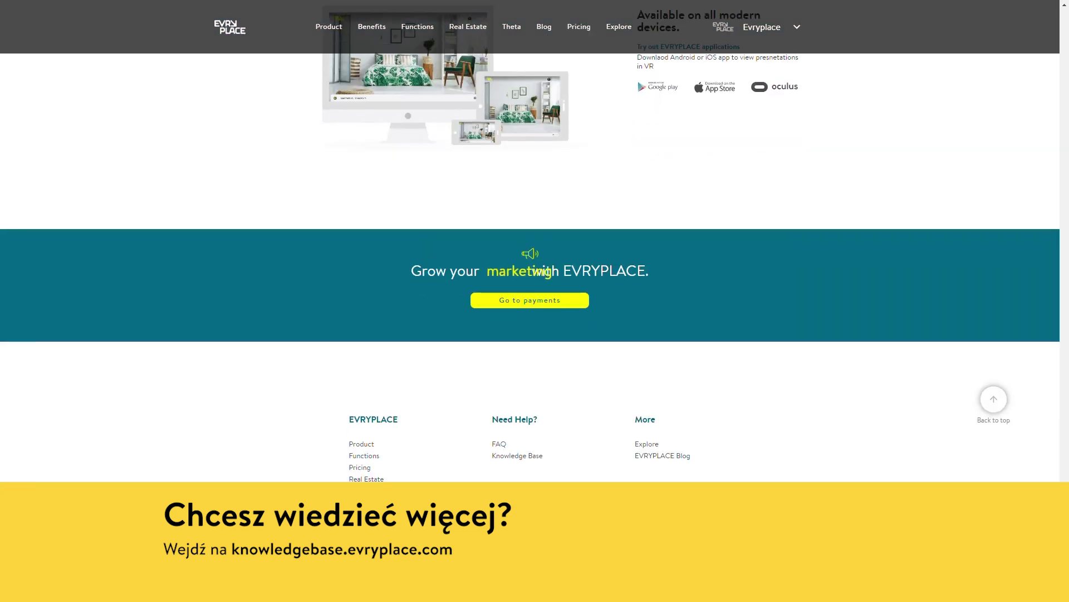
Go to the Knowledge Base from the site footer and browse its article categories, e.g. EVRYPLACE Editor, Online Co-Viewing
click(533, 456)
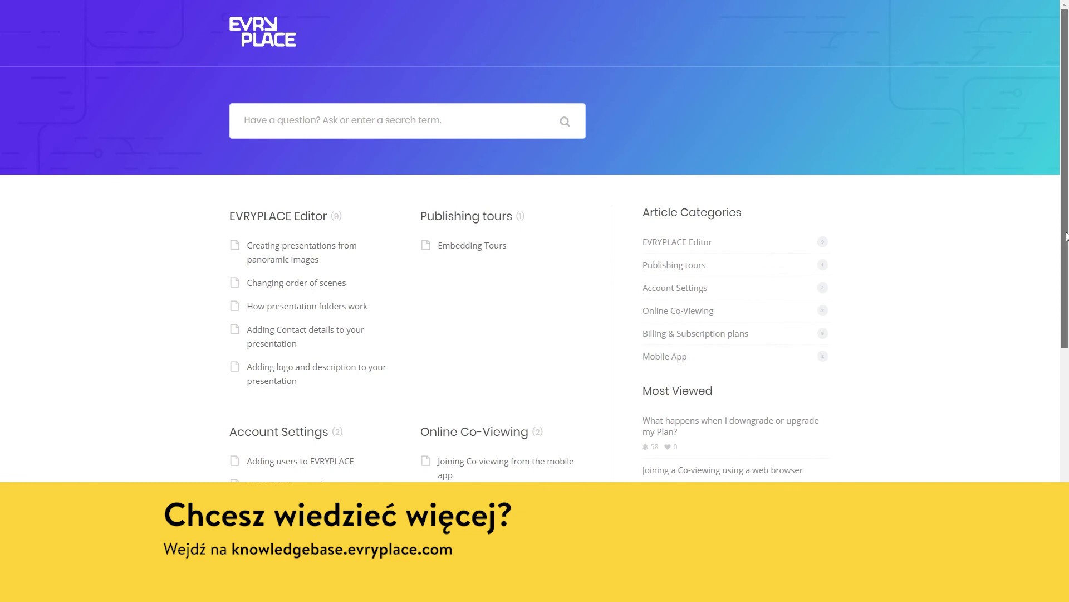
scroll(1066, 236, down, 5)
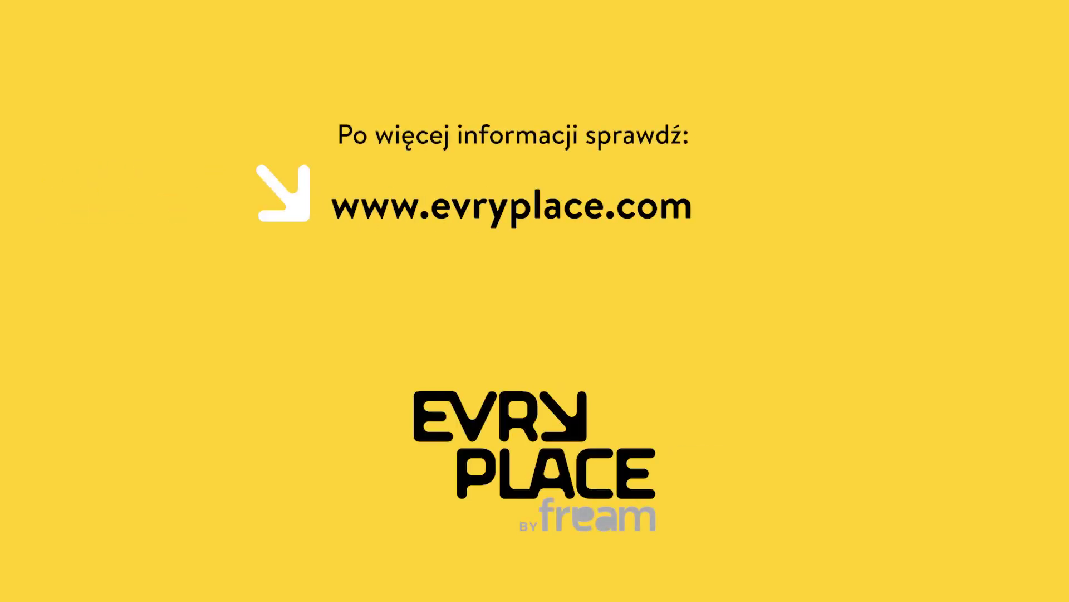